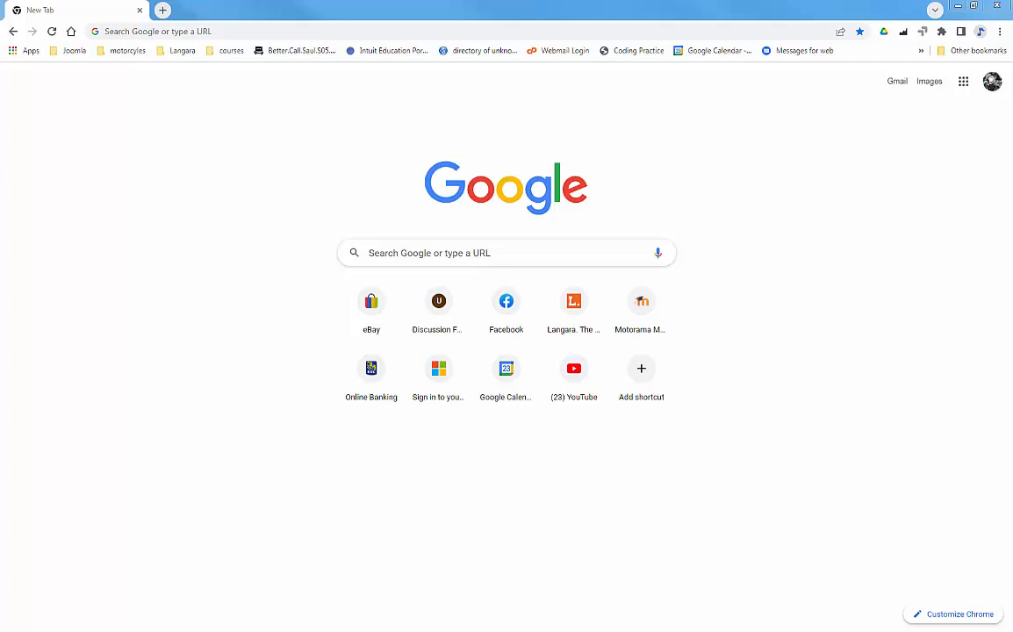
Step: Go to quickbooks.intuit.com in Chrome using the address bar's autocomplete
{"action": "left_click", "coordinate": [318, 32]}
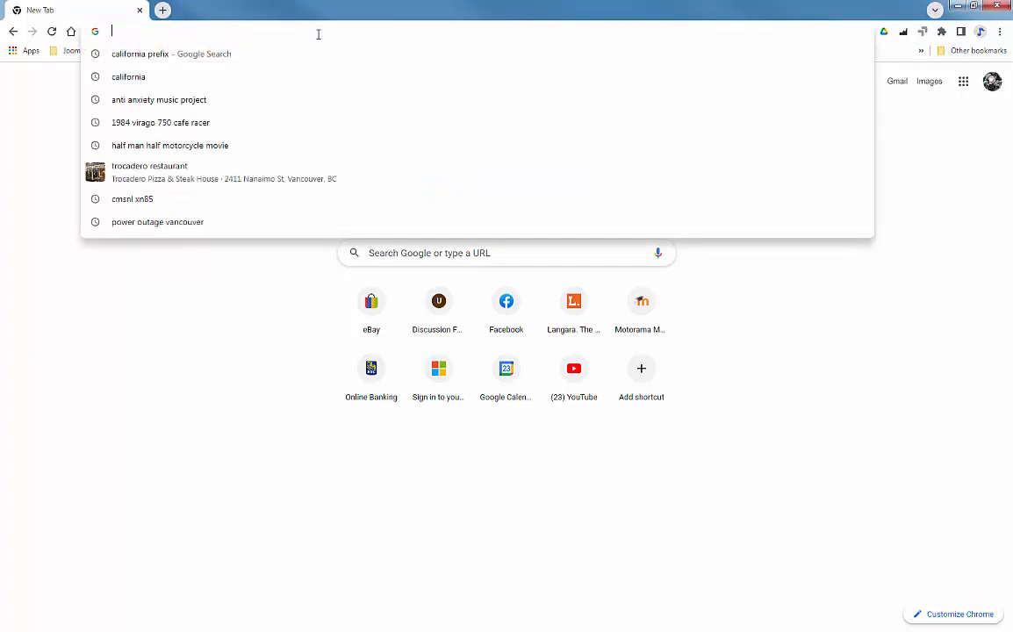
{"action": "type", "text": "q"}
{"action": "key", "text": "BackSpace"}
{"action": "key", "text": "BackSpace"}
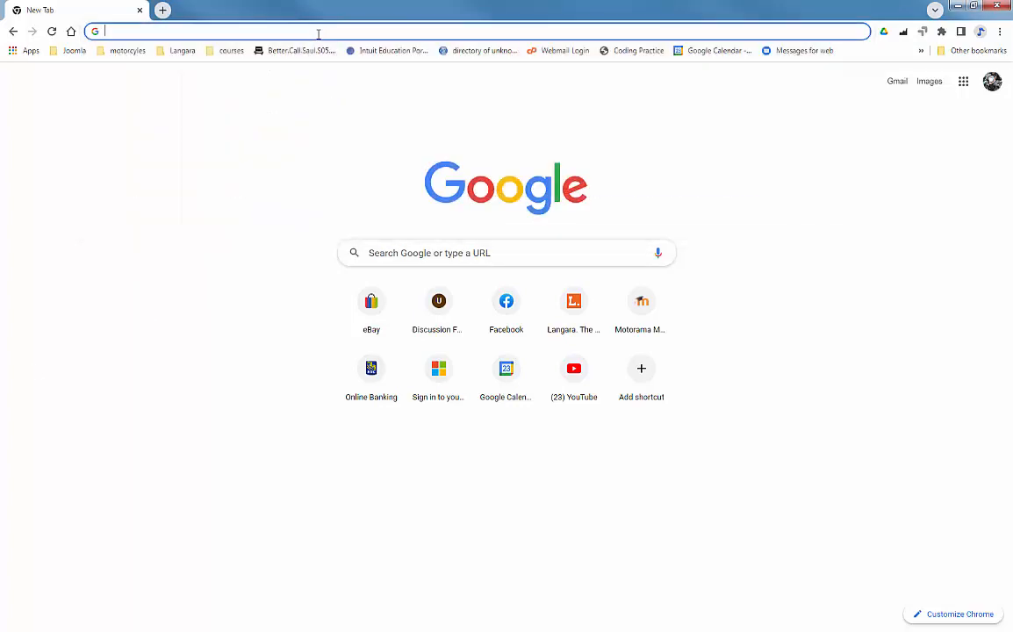
{"action": "type", "text": "q"}
{"action": "key", "text": "BackSpace"}
{"action": "type", "text": "intkui"}
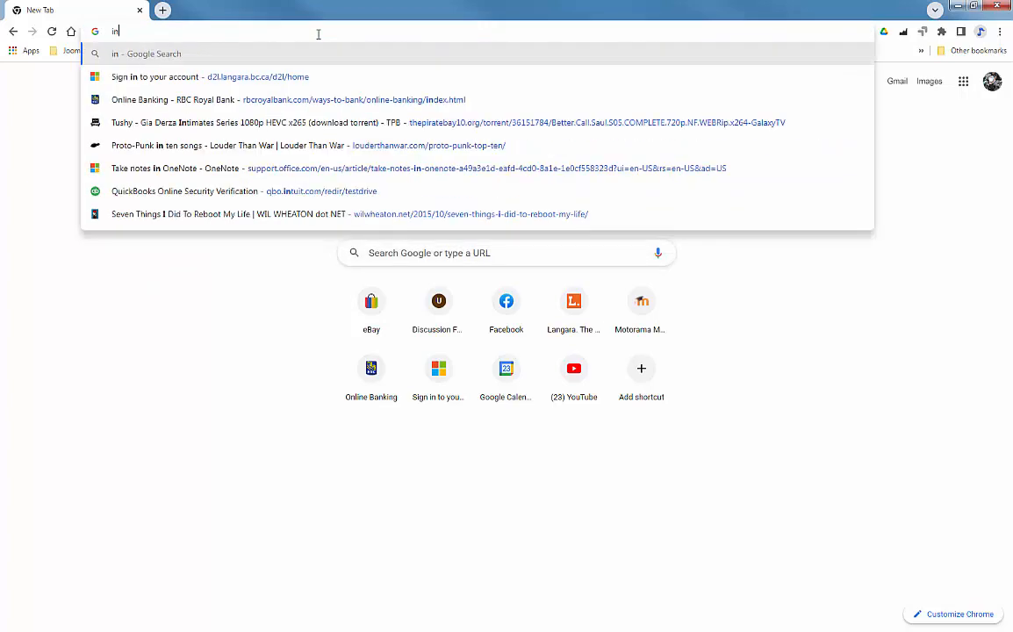
{"action": "key", "text": "BackSpace"}
{"action": "key", "text": "BackSpace"}
{"action": "key", "text": "BackSpace"}
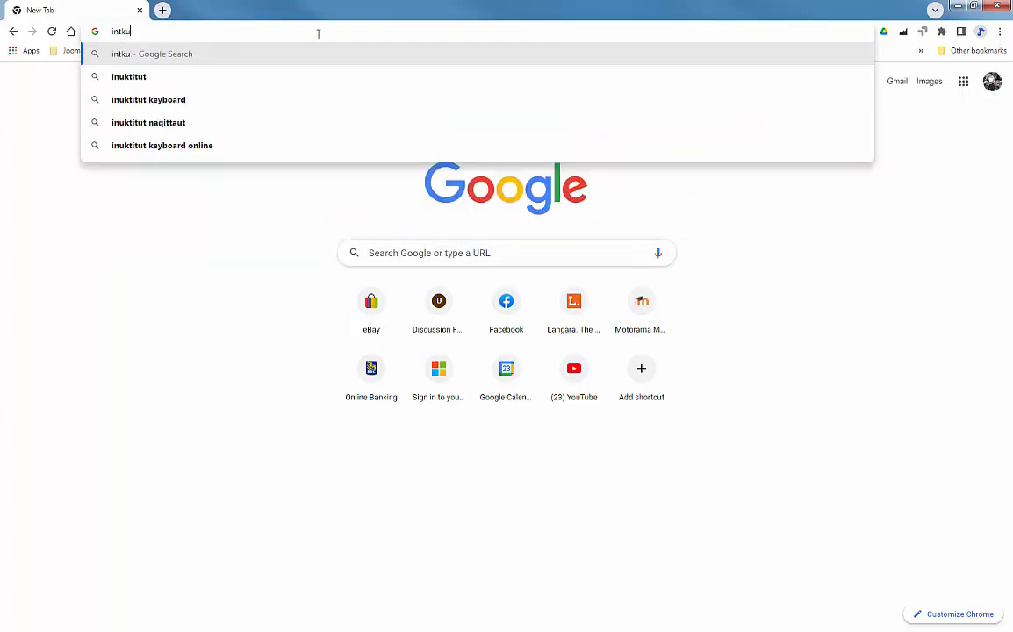
{"action": "type", "text": "uit"}
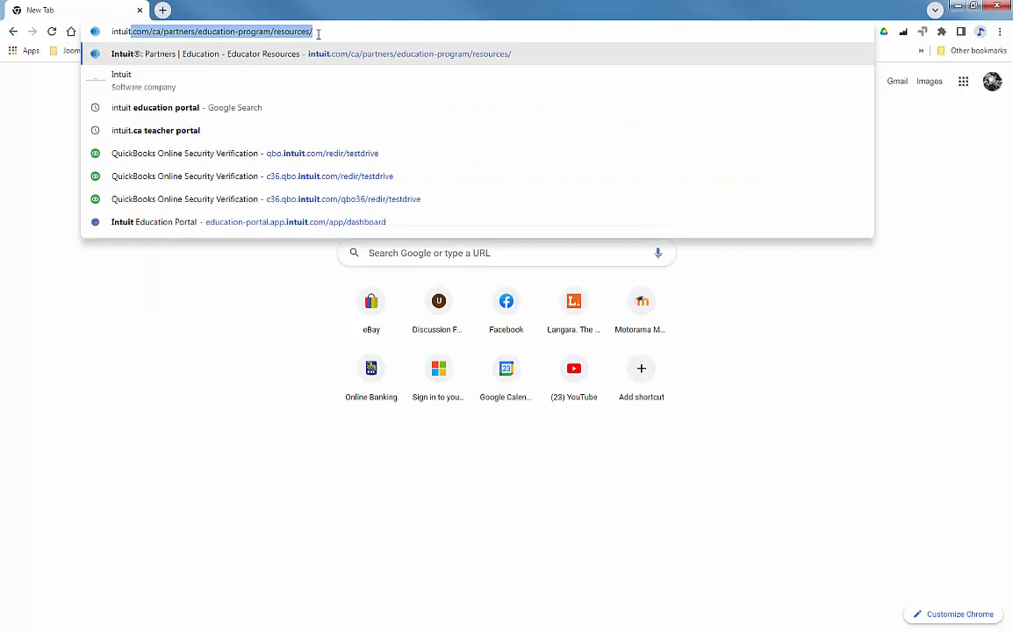
{"action": "key", "text": "BackSpace"}
{"action": "type", "text": ".qui"}
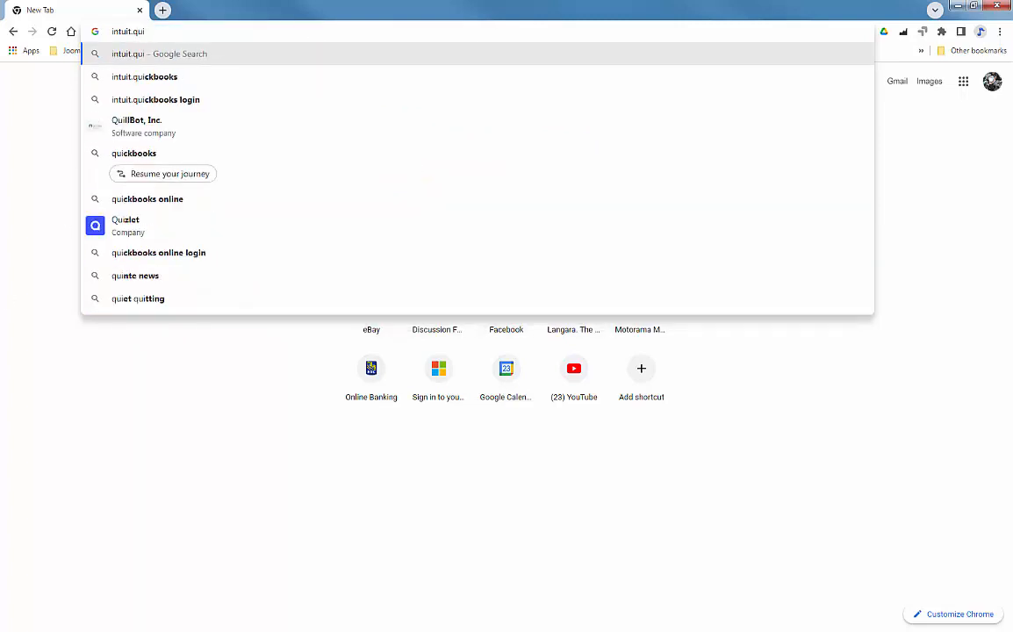
{"action": "left_click", "coordinate": [182, 32]}
{"action": "key", "text": "ctrl+a"}
{"action": "type", "text": "qui"}
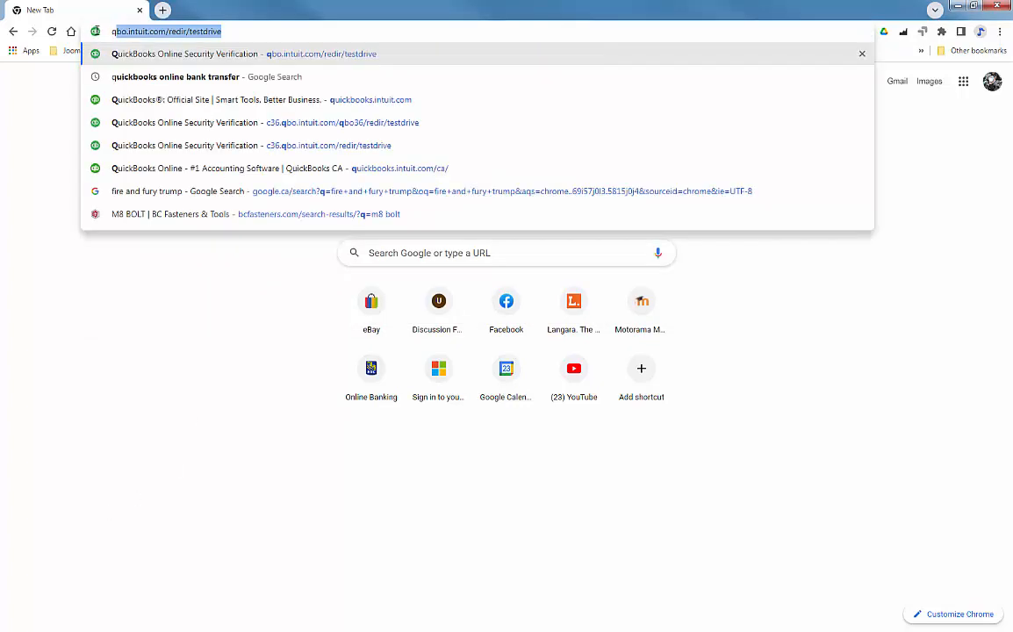
{"action": "key", "text": "Return"}
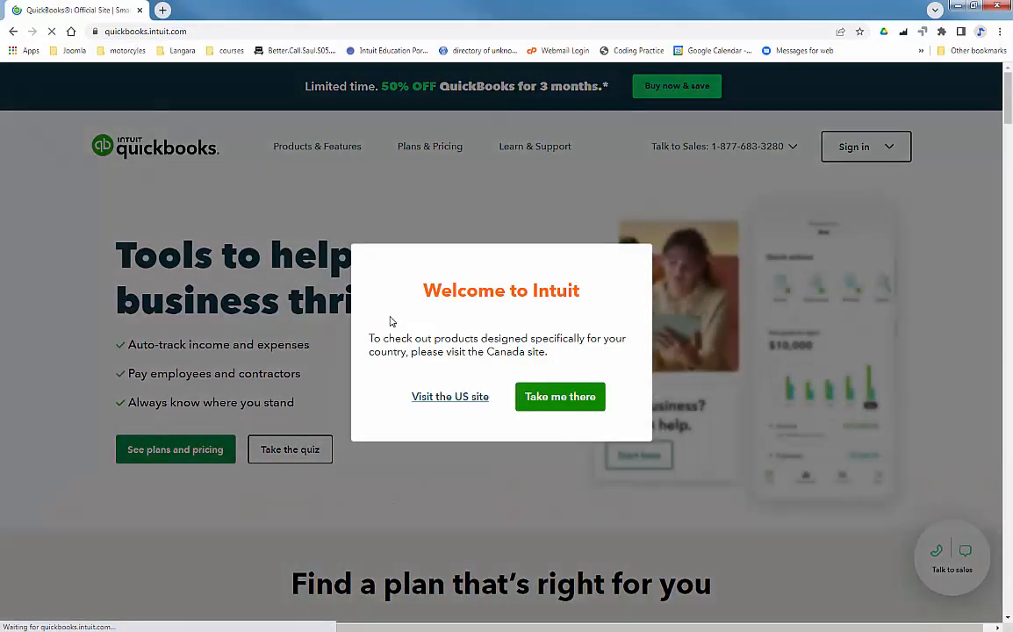
Step: Stay on the US site and sign in to QuickBooks Online with the remembered Intuit account
{"action": "left_click", "coordinate": [448, 399]}
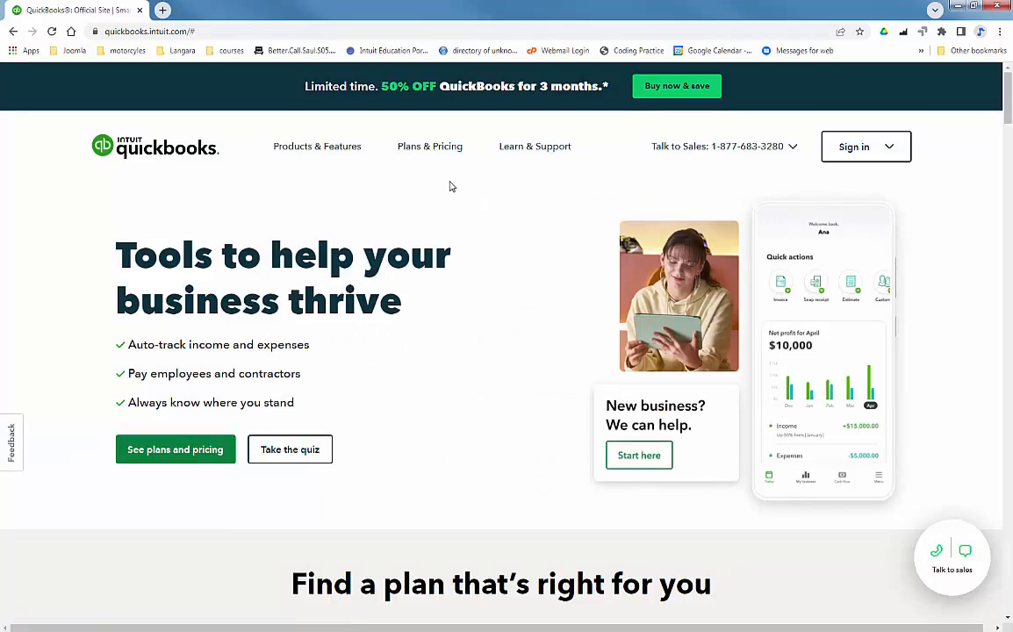
{"action": "left_click", "coordinate": [864, 151]}
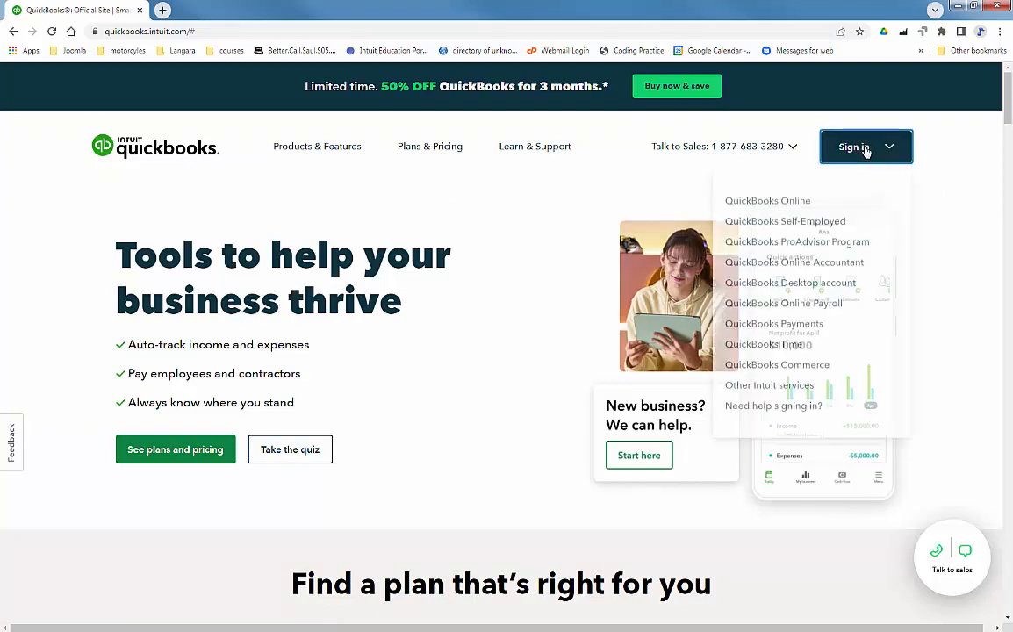
{"action": "left_click", "coordinate": [789, 208]}
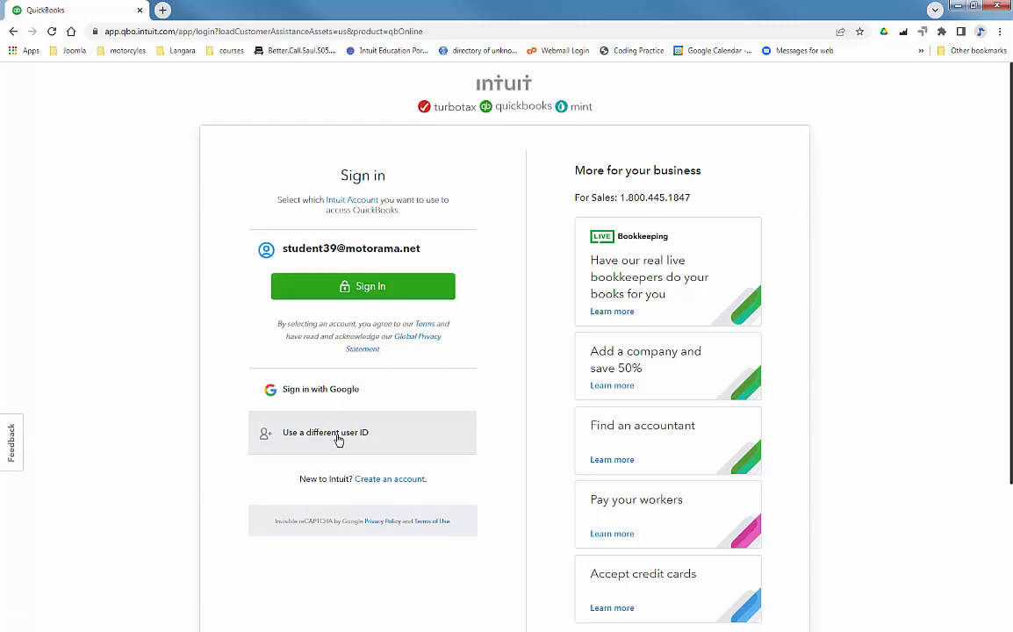
{"action": "left_click", "coordinate": [373, 288]}
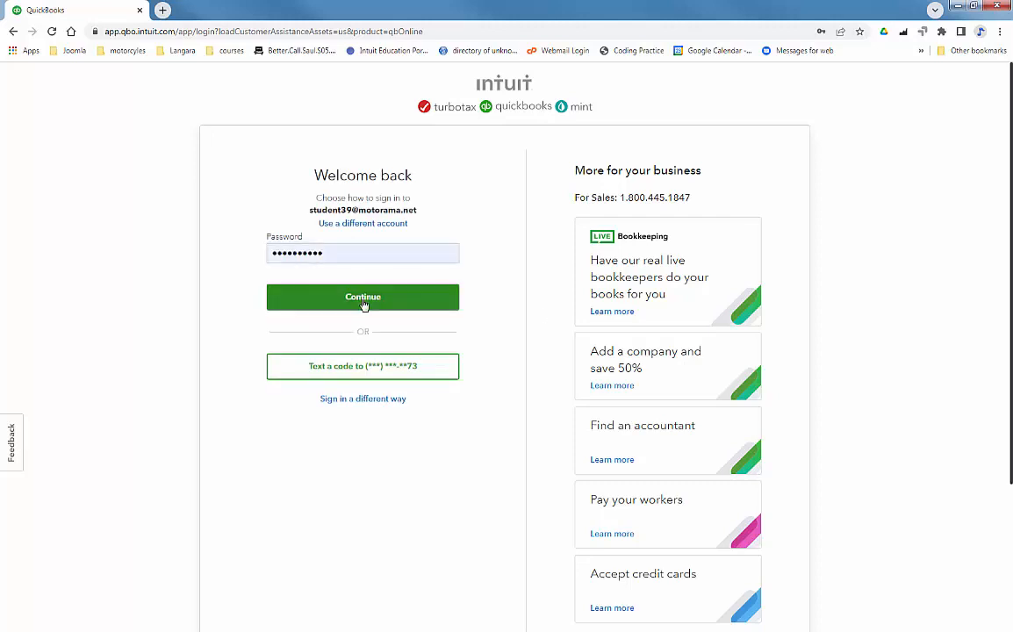
{"action": "left_click", "coordinate": [364, 298]}
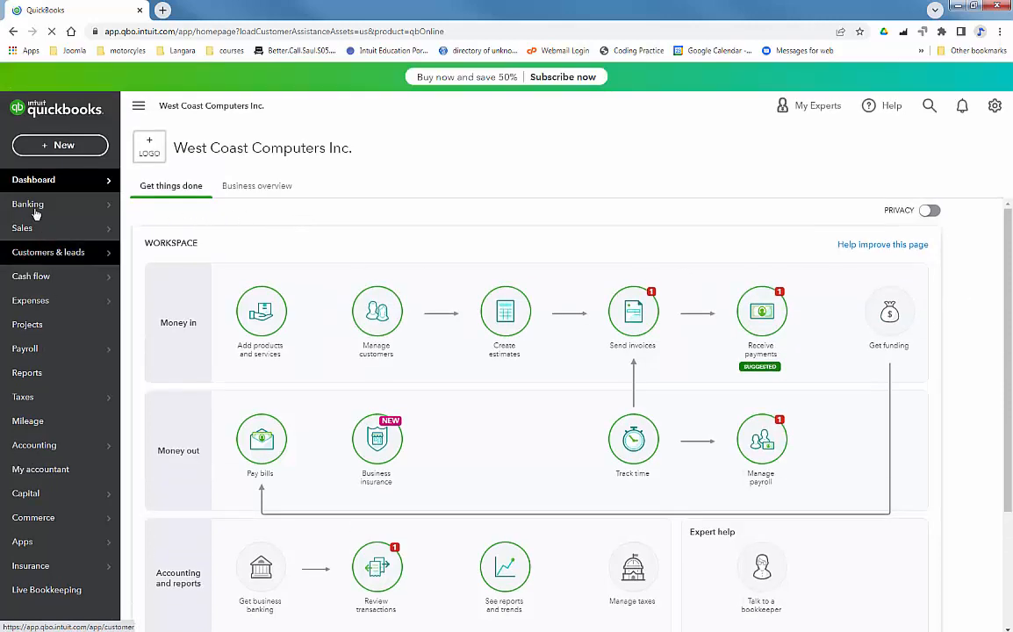
Step: Look through the Vendors and Products and services pages, then open Sales > Customers
{"action": "left_click", "coordinate": [36, 252]}
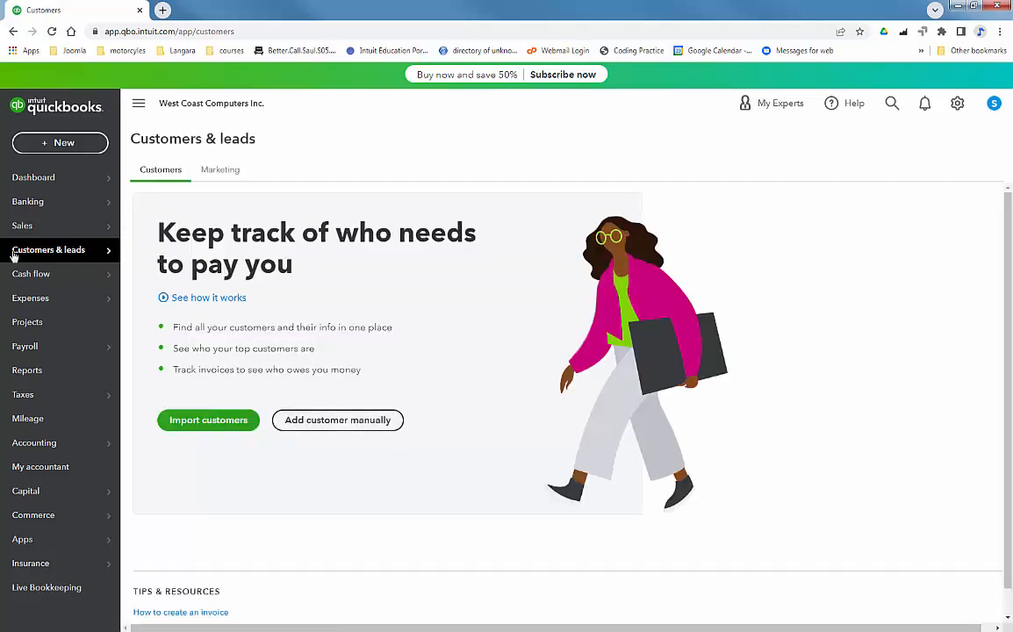
{"action": "mouse_move", "coordinate": [28, 312]}
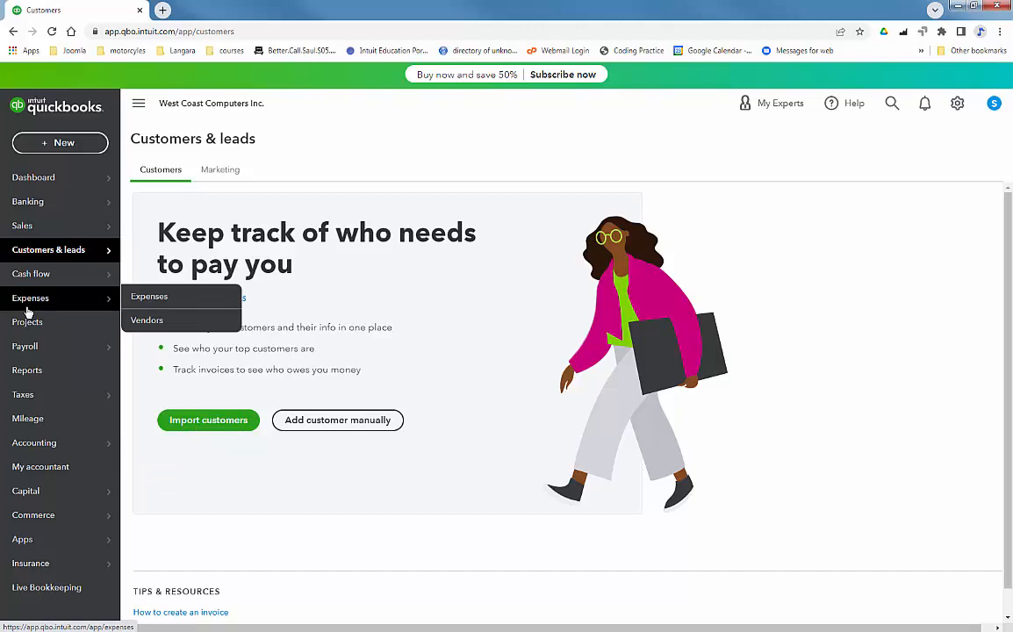
{"action": "left_click", "coordinate": [147, 319]}
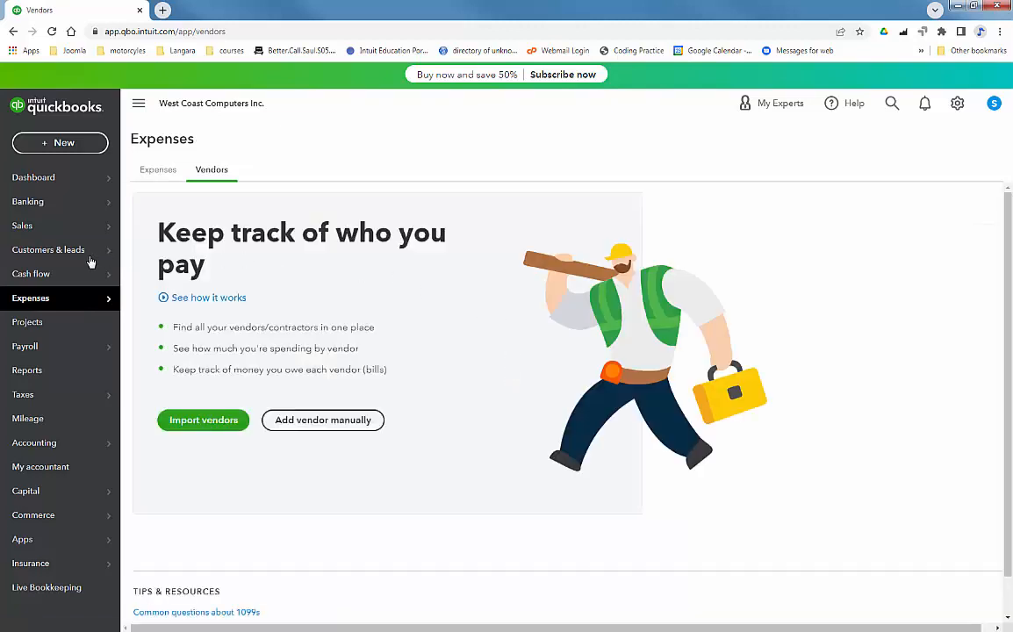
{"action": "mouse_move", "coordinate": [44, 302]}
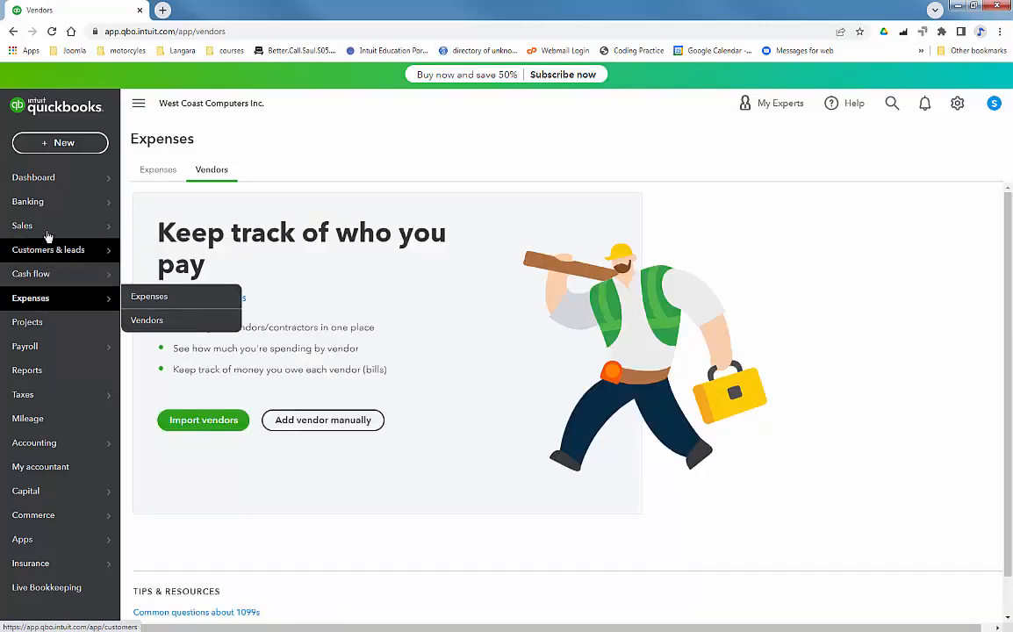
{"action": "mouse_move", "coordinate": [44, 232]}
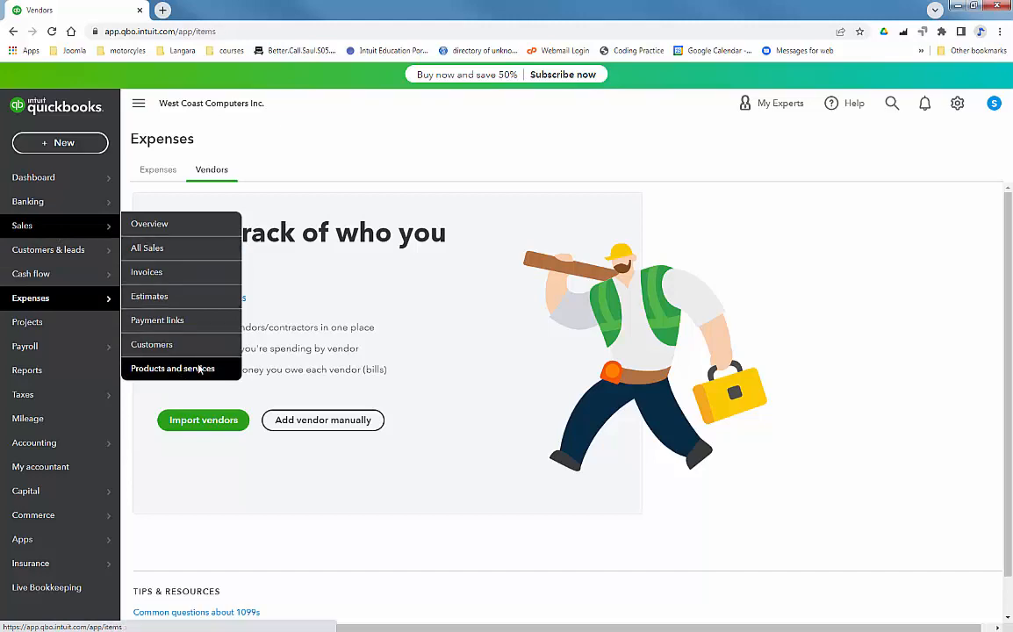
{"action": "left_click", "coordinate": [198, 367]}
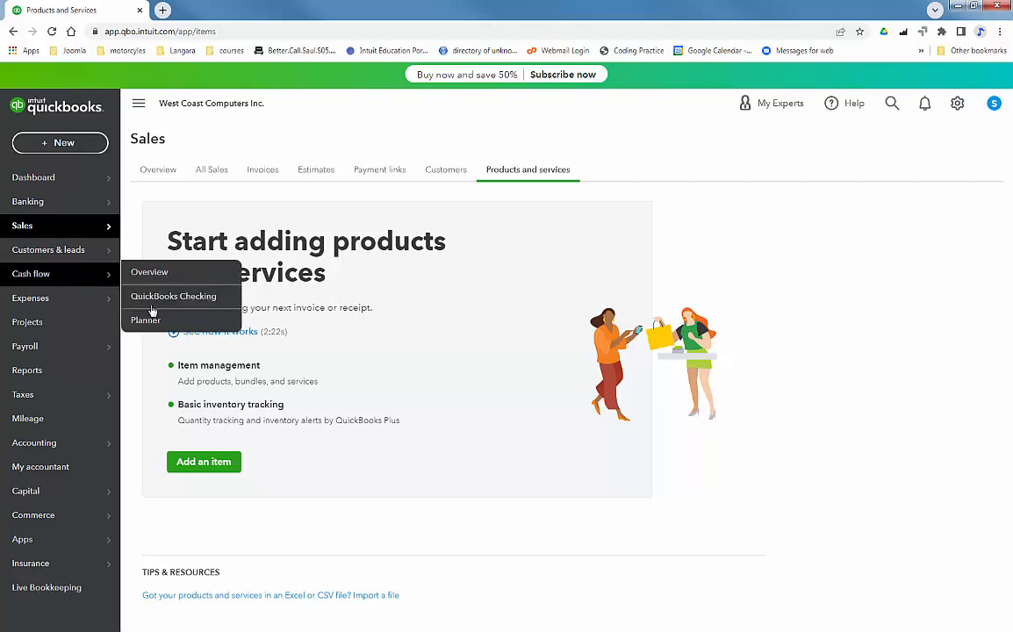
{"action": "mouse_move", "coordinate": [46, 230]}
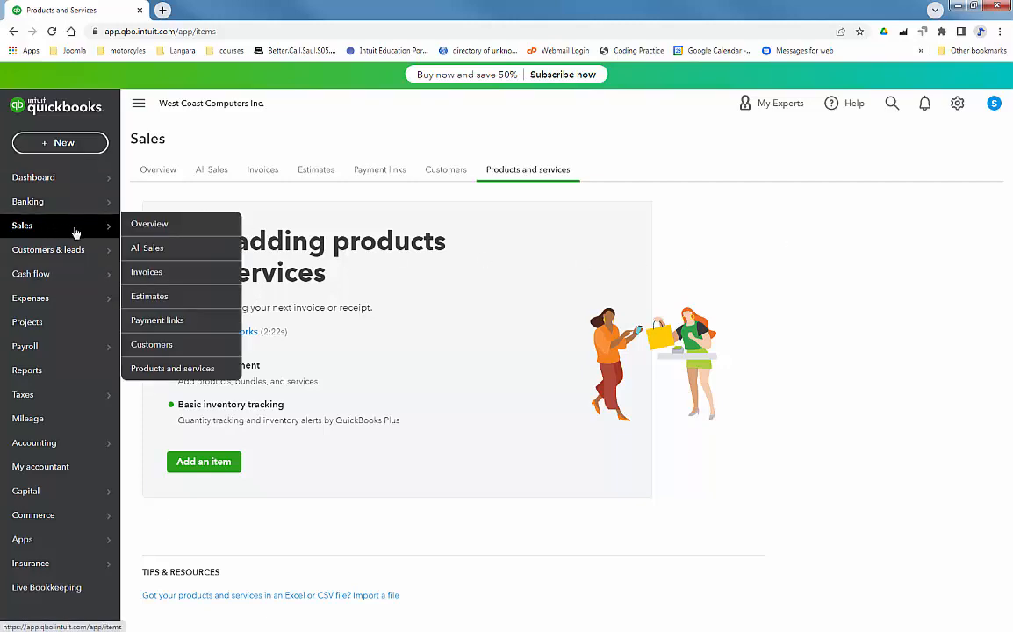
{"action": "left_click", "coordinate": [154, 344]}
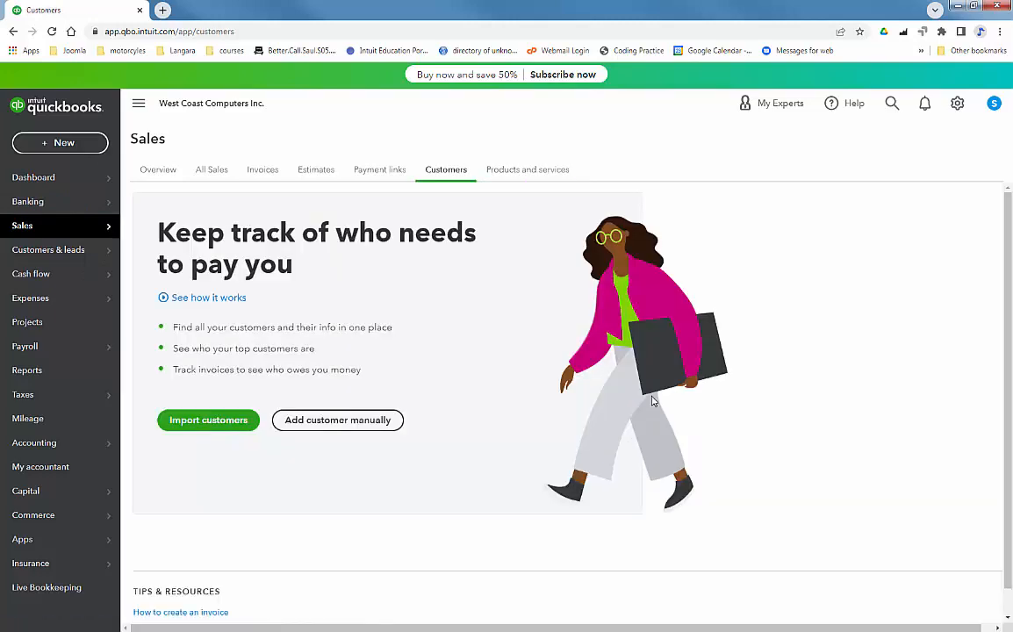
Step: Start a new customer manually and fill in the customer's first and last name
{"action": "left_click", "coordinate": [335, 421]}
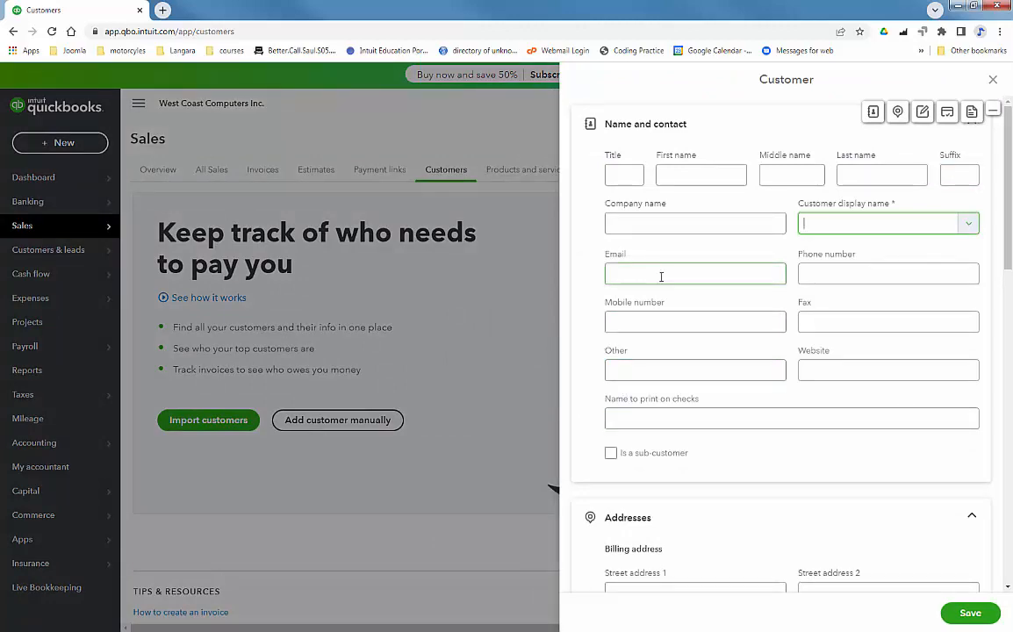
{"action": "left_click", "coordinate": [698, 176]}
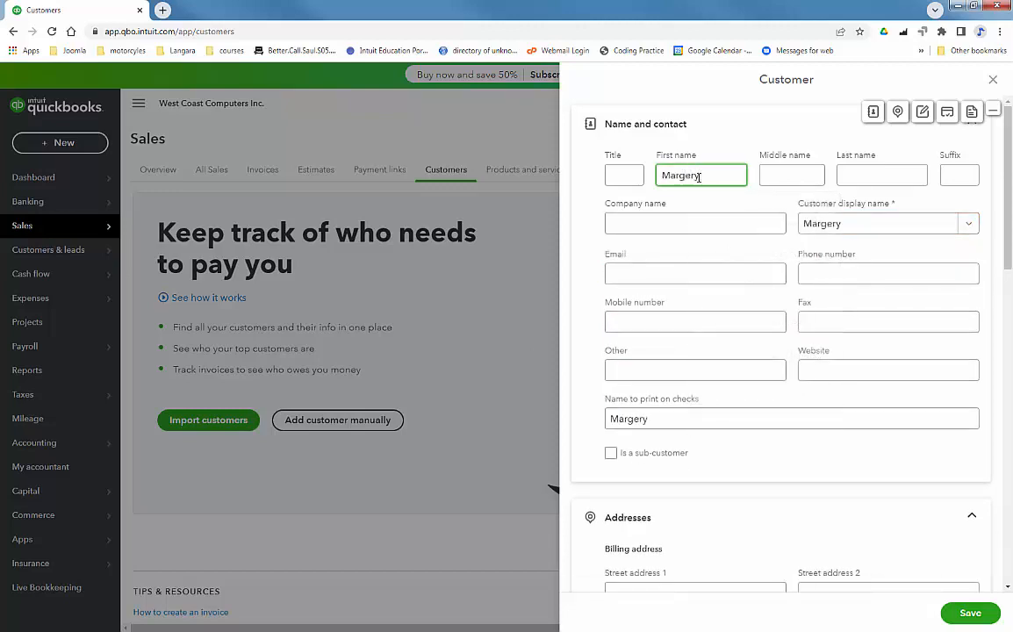
{"action": "key", "text": "Tab"}
{"action": "key", "text": "Tab"}
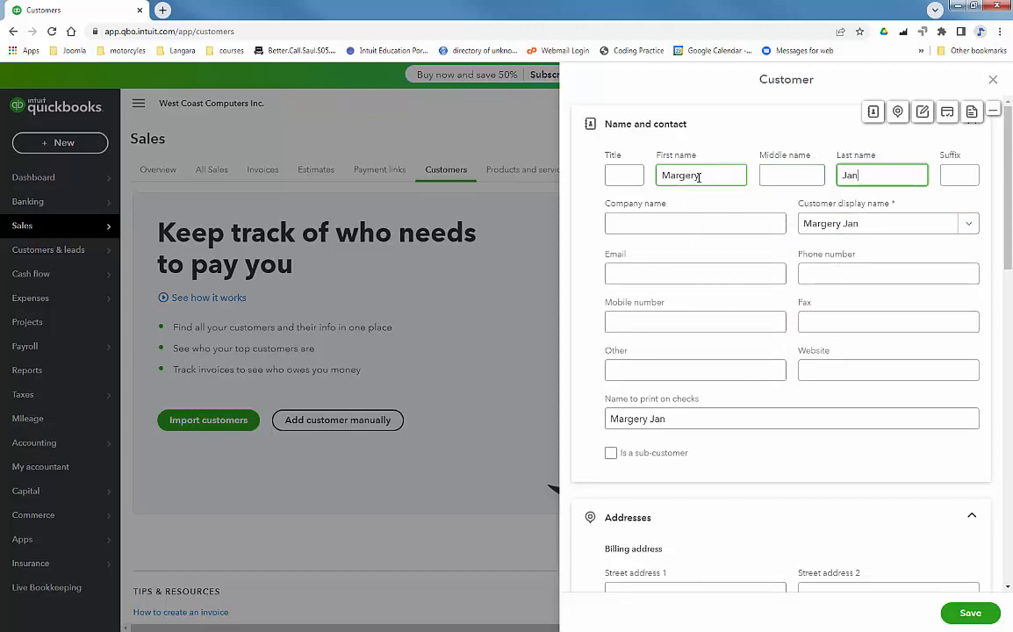
{"action": "key", "text": "Tab"}
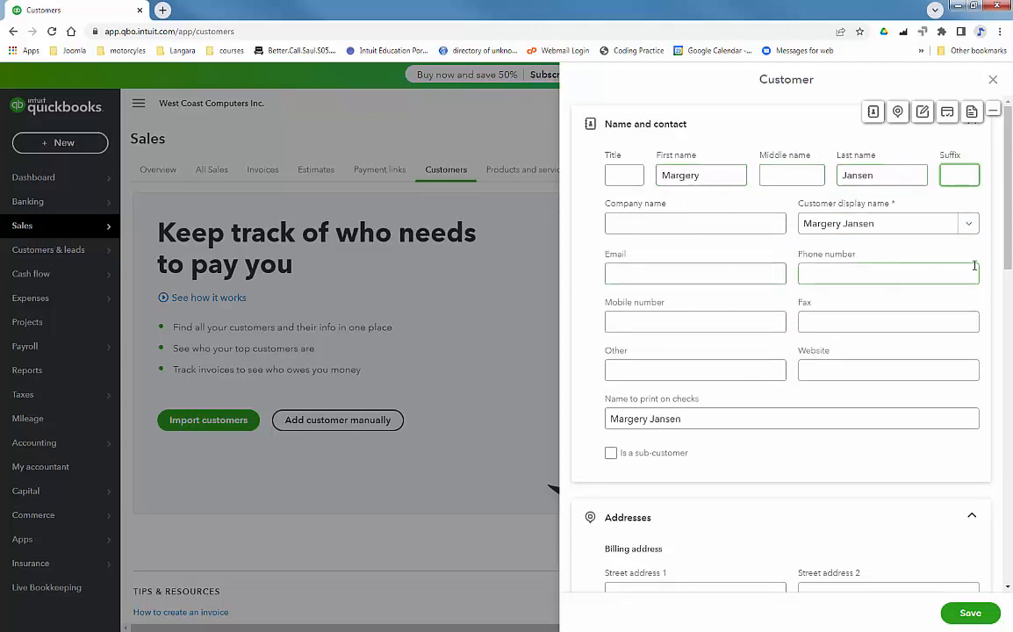
Step: Give the customer a 154.50 opening balance as of 09/23/2022 and save
{"action": "left_click_drag", "start_coordinate": [1006, 222], "coordinate": [1010, 537]}
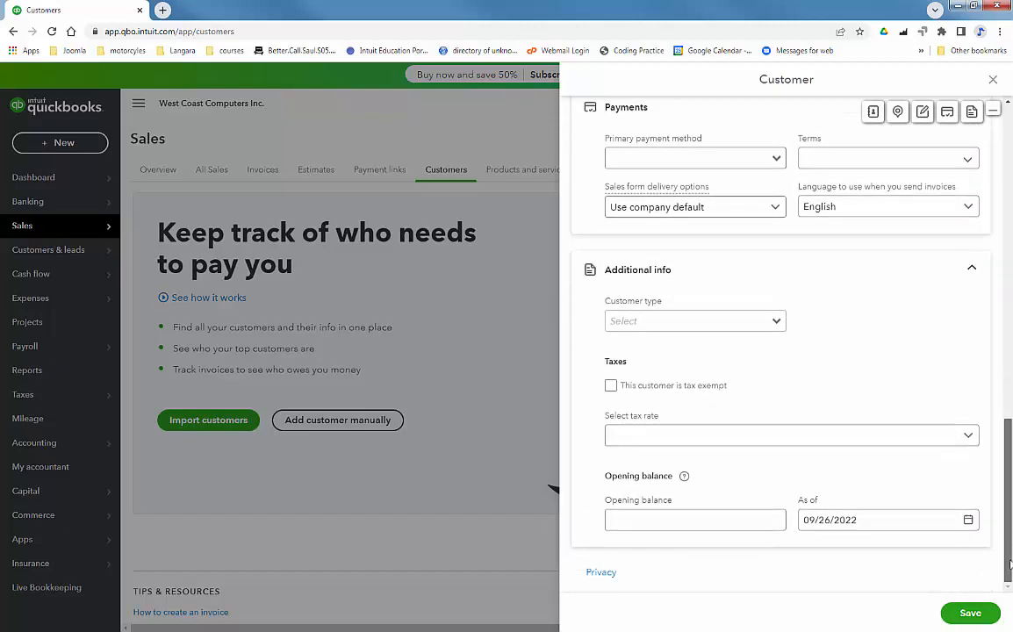
{"action": "left_click", "coordinate": [678, 516]}
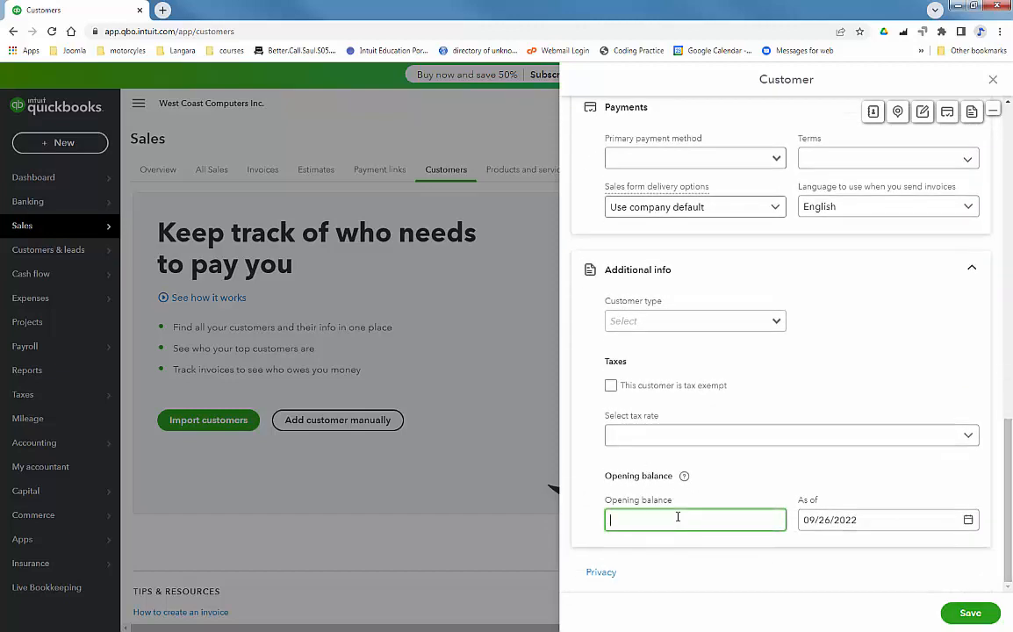
{"action": "type", "text": "154.50"}
{"action": "left_click", "coordinate": [968, 521]}
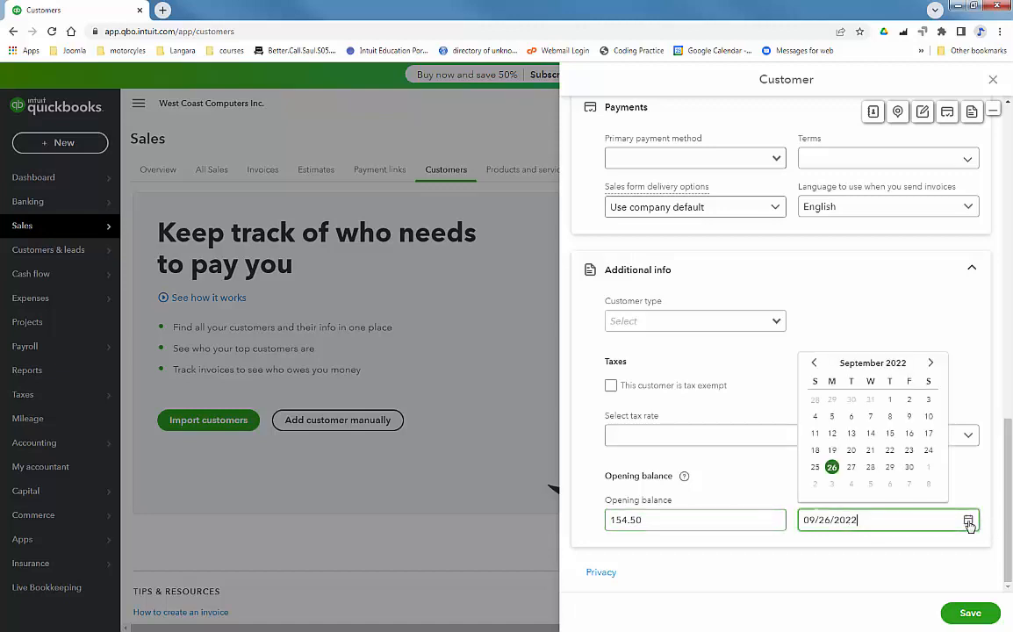
{"action": "left_click", "coordinate": [908, 450]}
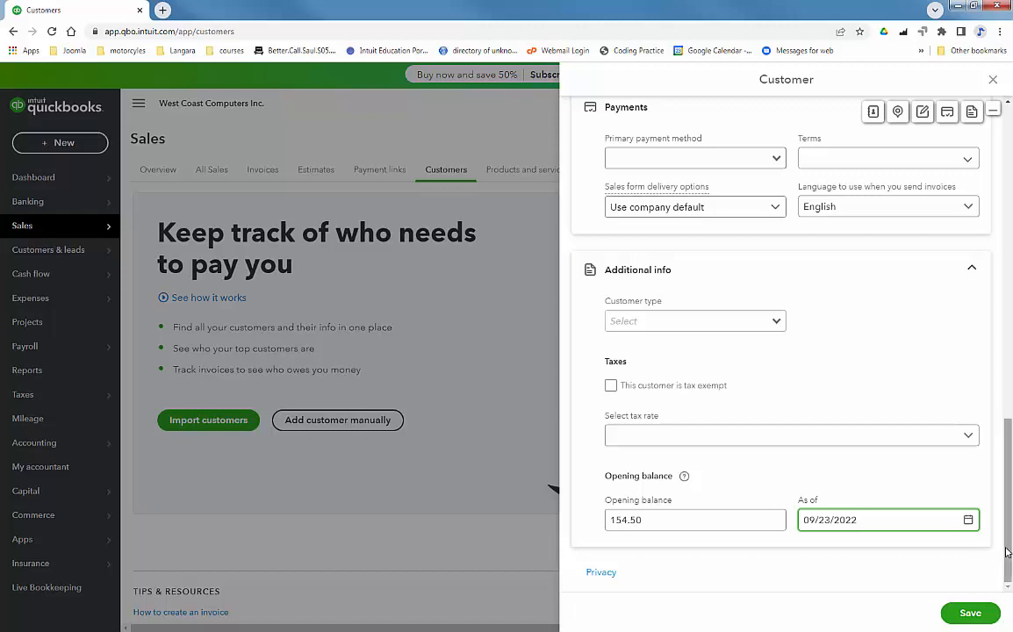
{"action": "left_click", "coordinate": [968, 613]}
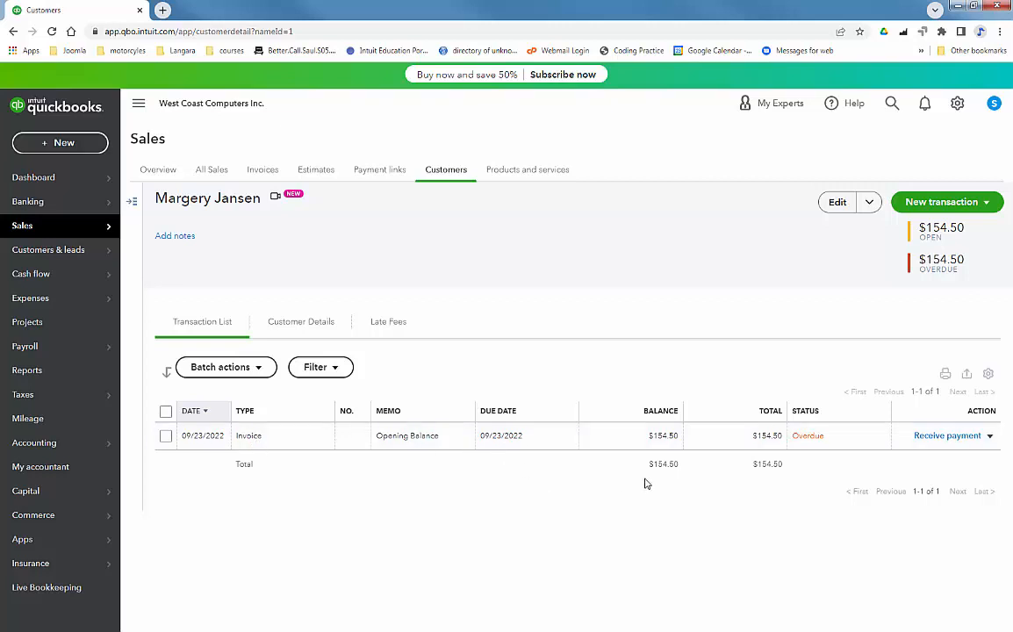
{"action": "left_click", "coordinate": [253, 444]}
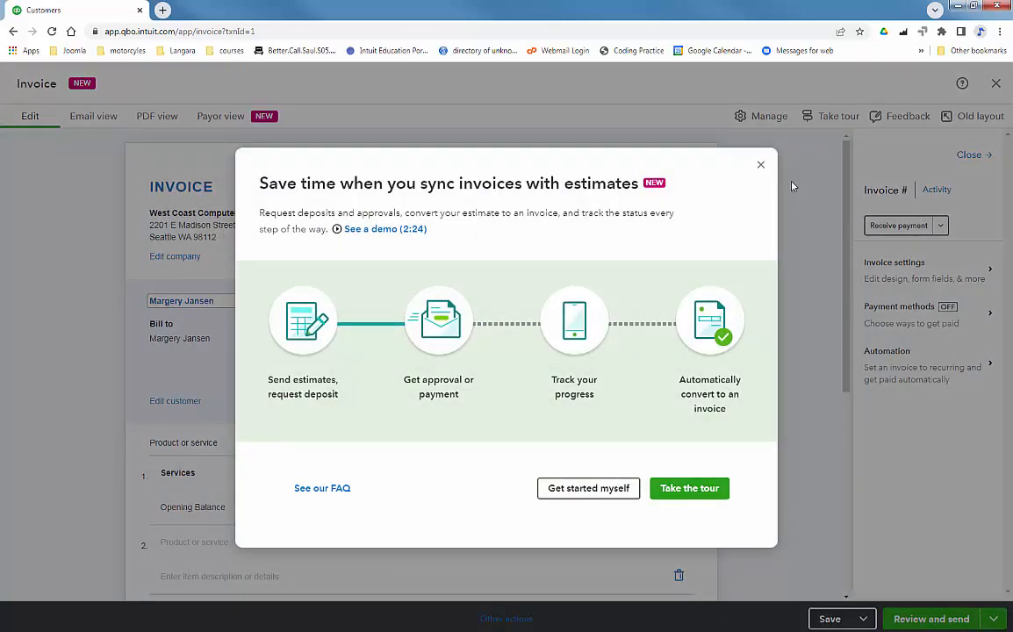
{"action": "left_click", "coordinate": [760, 165]}
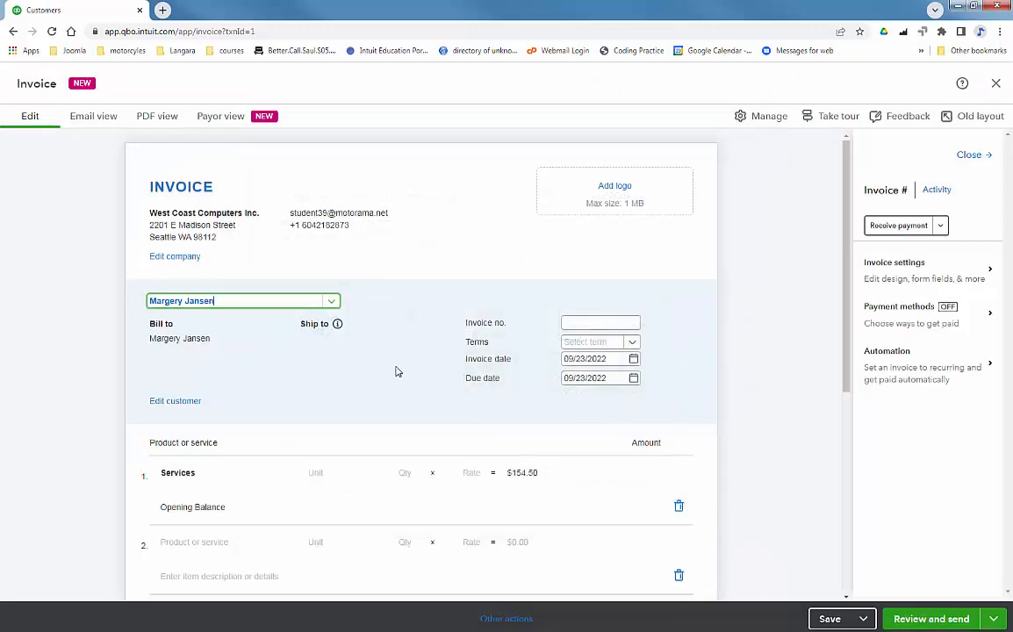
{"action": "scroll", "coordinate": [794, 375], "scroll_direction": "down", "scroll_amount": 2}
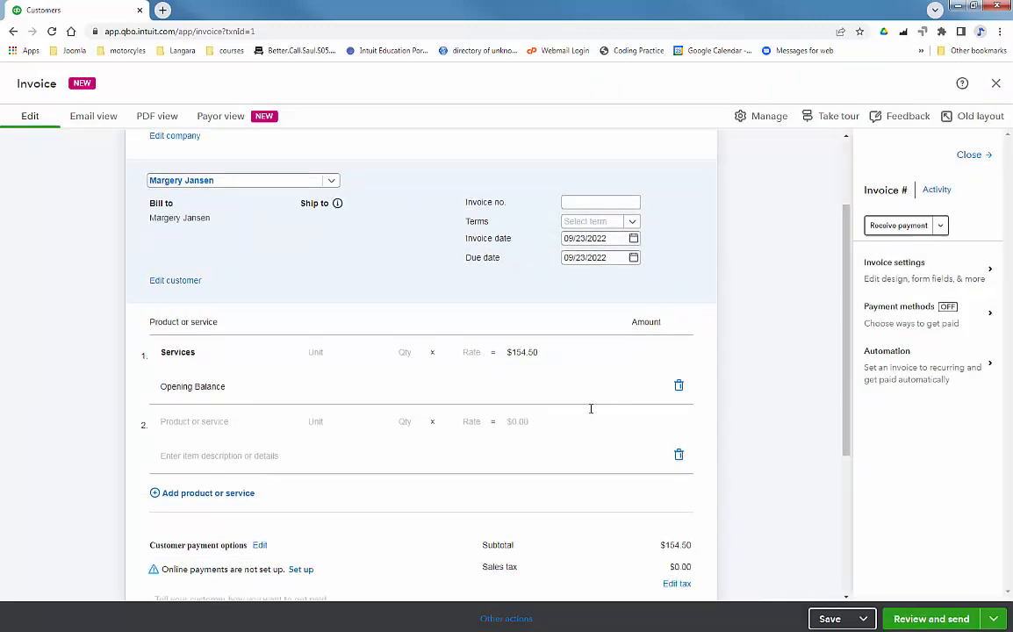
{"action": "scroll", "coordinate": [296, 309], "scroll_direction": "down", "scroll_amount": 1}
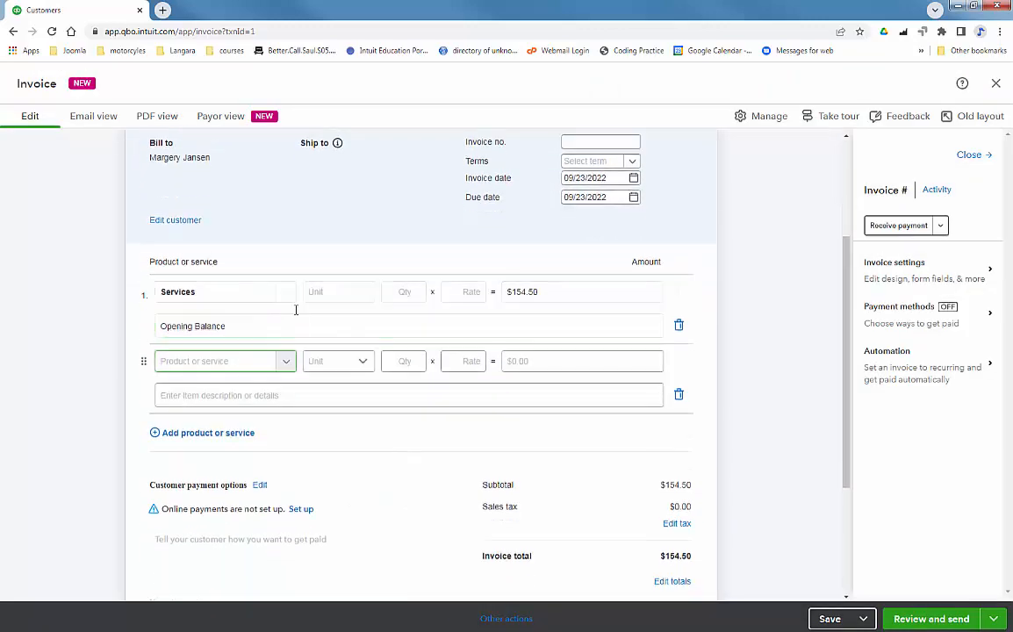
{"action": "left_click", "coordinate": [296, 309]}
{"action": "left_click", "coordinate": [525, 292]}
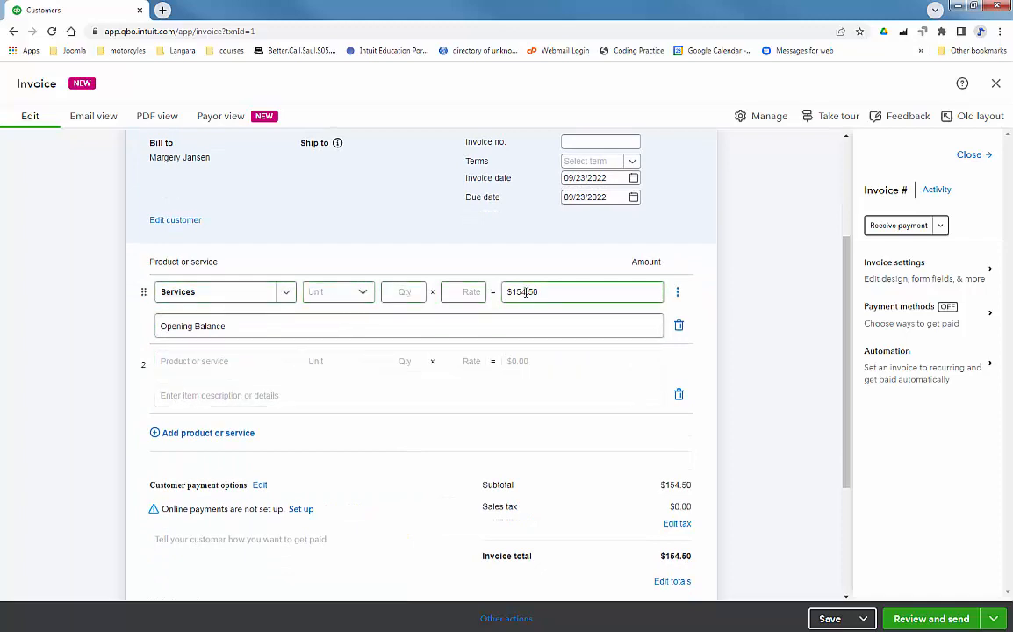
{"action": "left_click", "coordinate": [775, 355]}
{"action": "scroll", "coordinate": [775, 354], "scroll_direction": "up", "scroll_amount": 3}
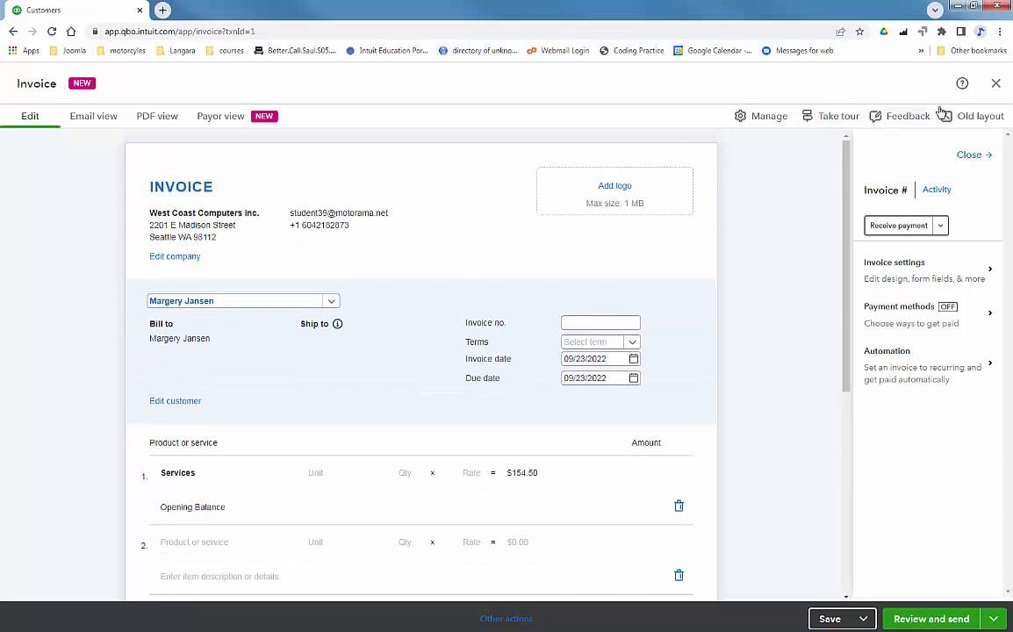
{"action": "left_click", "coordinate": [995, 86]}
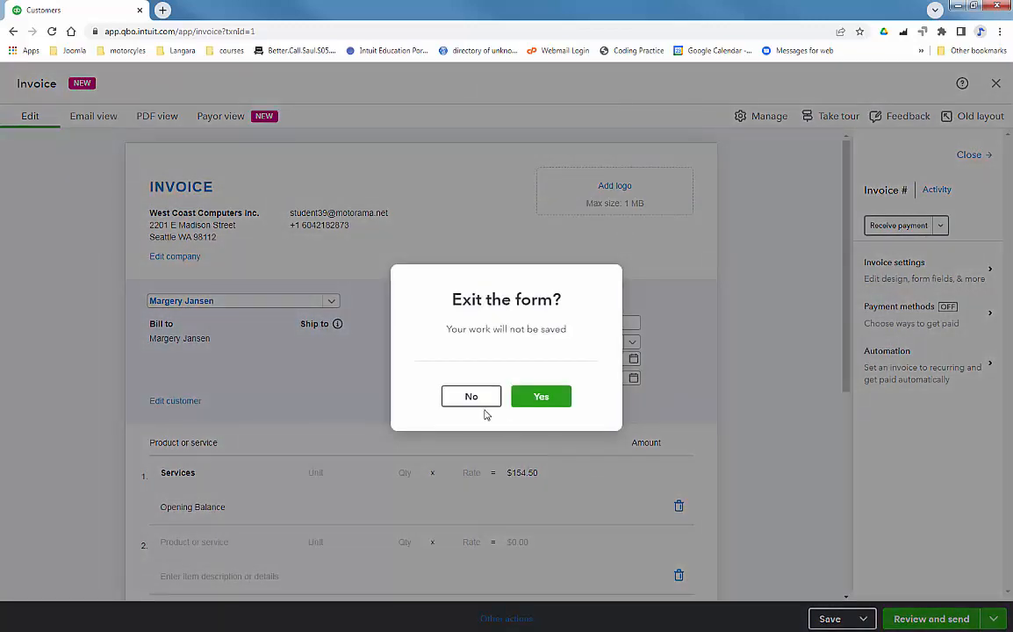
{"action": "left_click", "coordinate": [535, 399]}
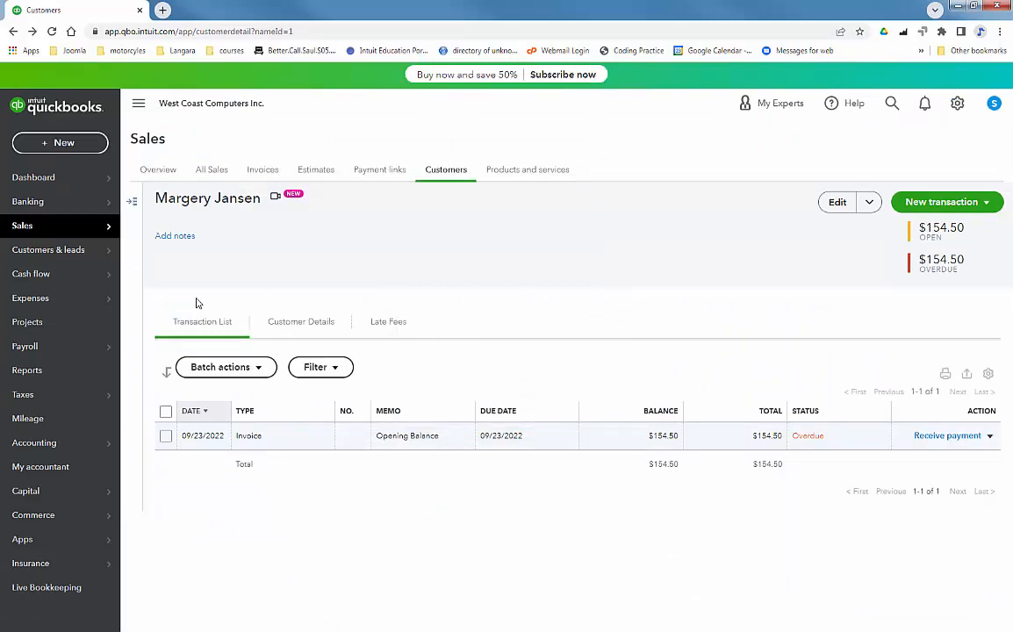
Step: Start a new vendor from the Vendors list with company name Kingsway Stationery
{"action": "mouse_move", "coordinate": [65, 296]}
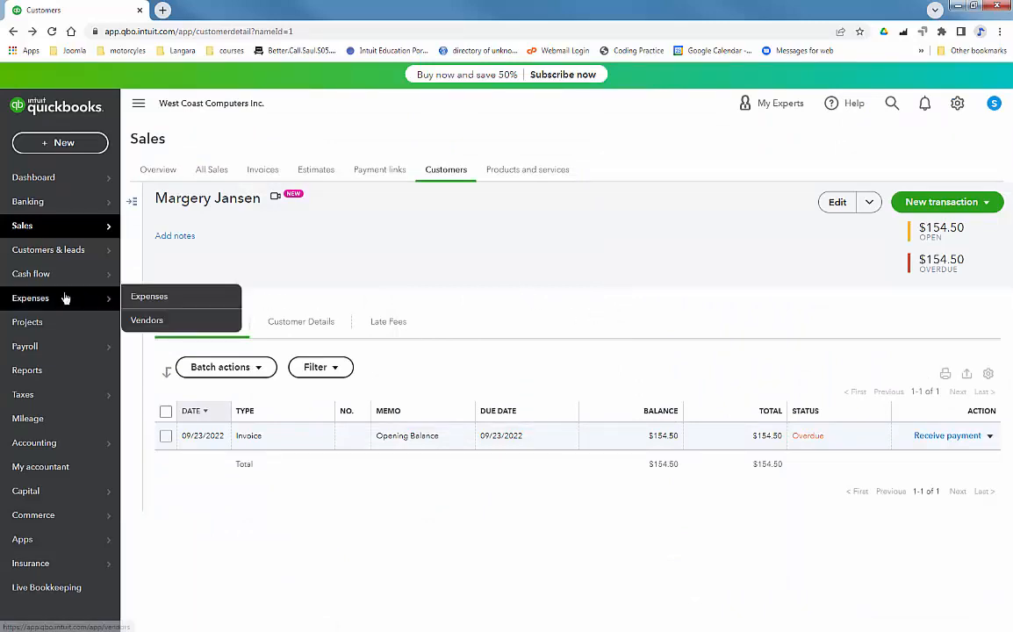
{"action": "left_click", "coordinate": [147, 321]}
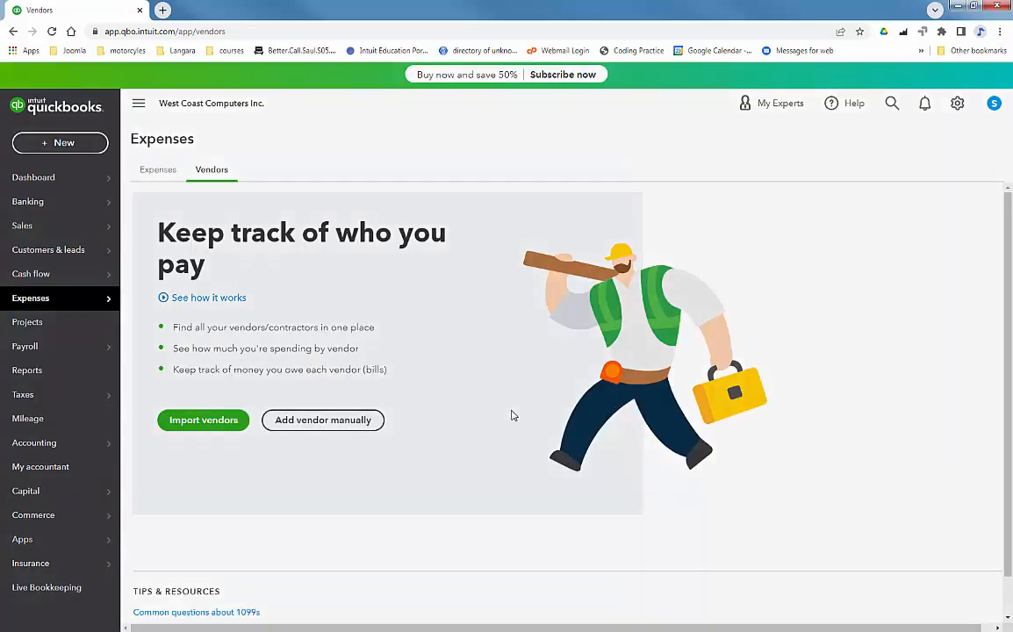
{"action": "left_click", "coordinate": [680, 222]}
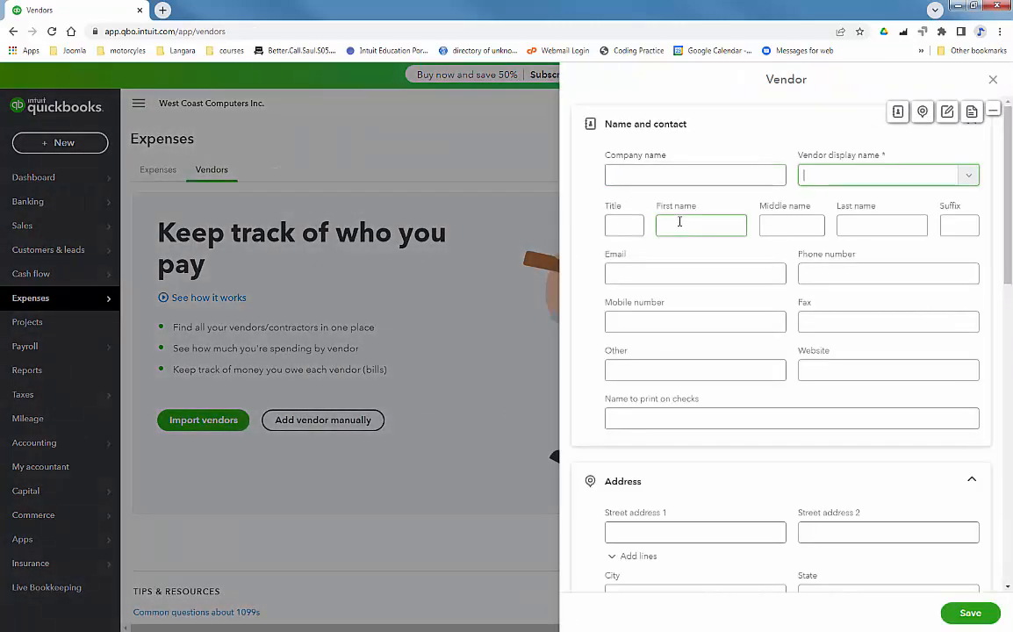
{"action": "left_click", "coordinate": [680, 222]}
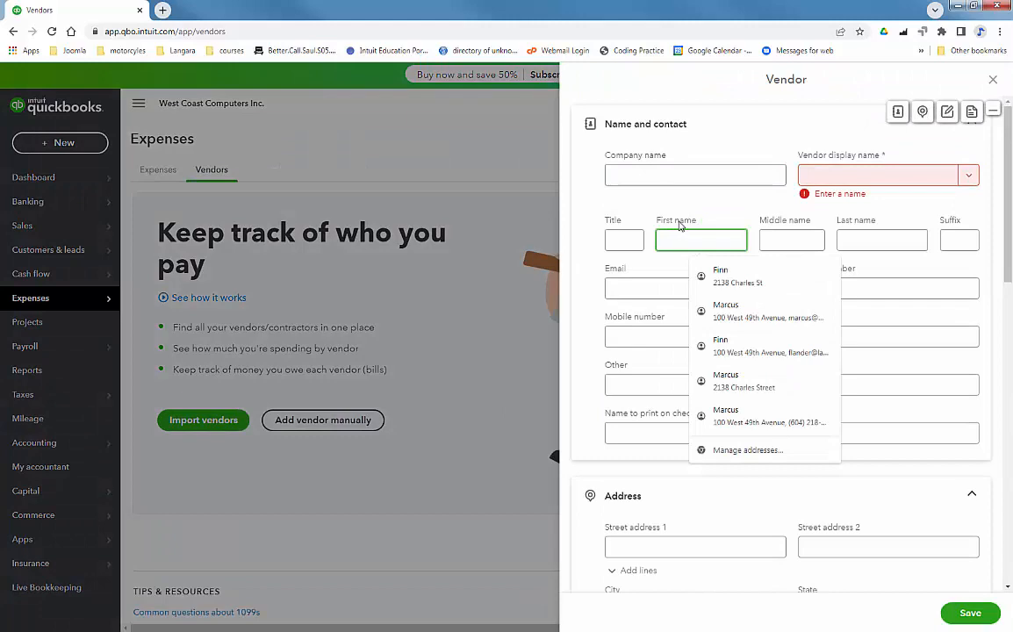
{"action": "left_click", "coordinate": [667, 174]}
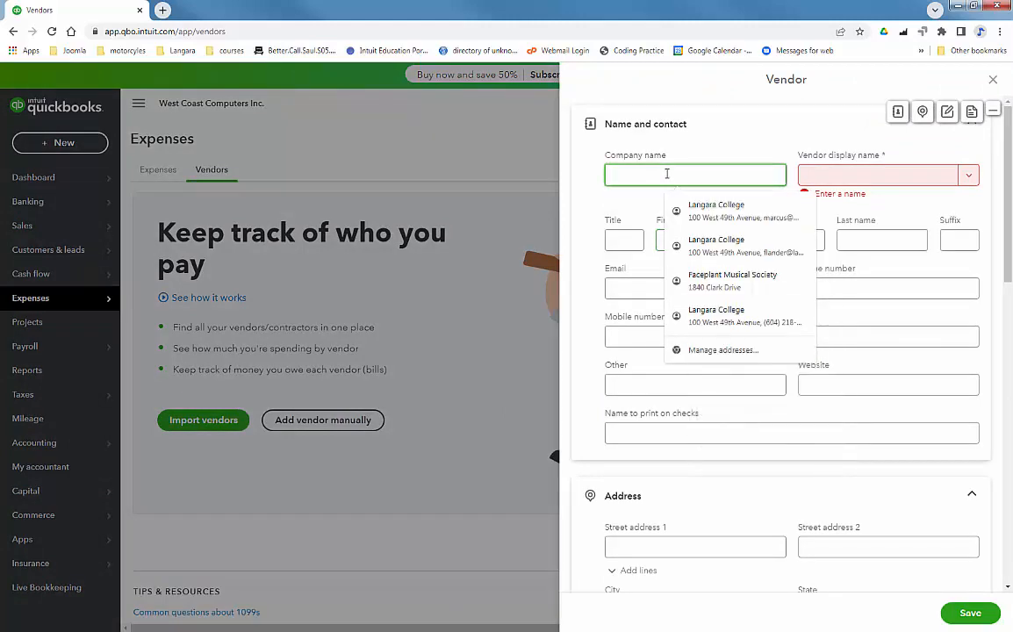
{"action": "type", "text": "Kingsway "}
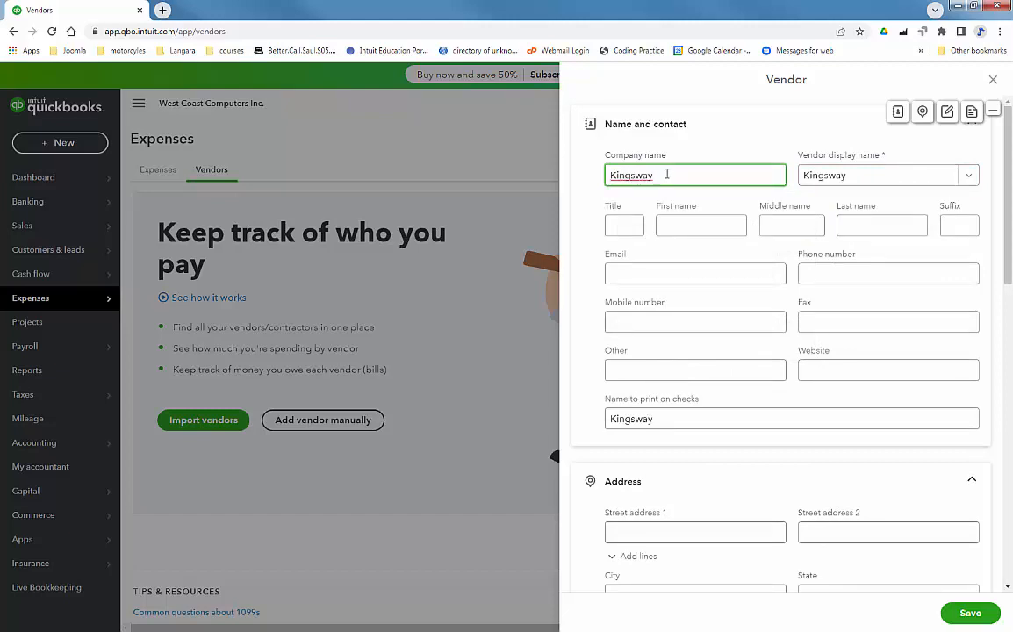
{"action": "type", "text": "Stationery"}
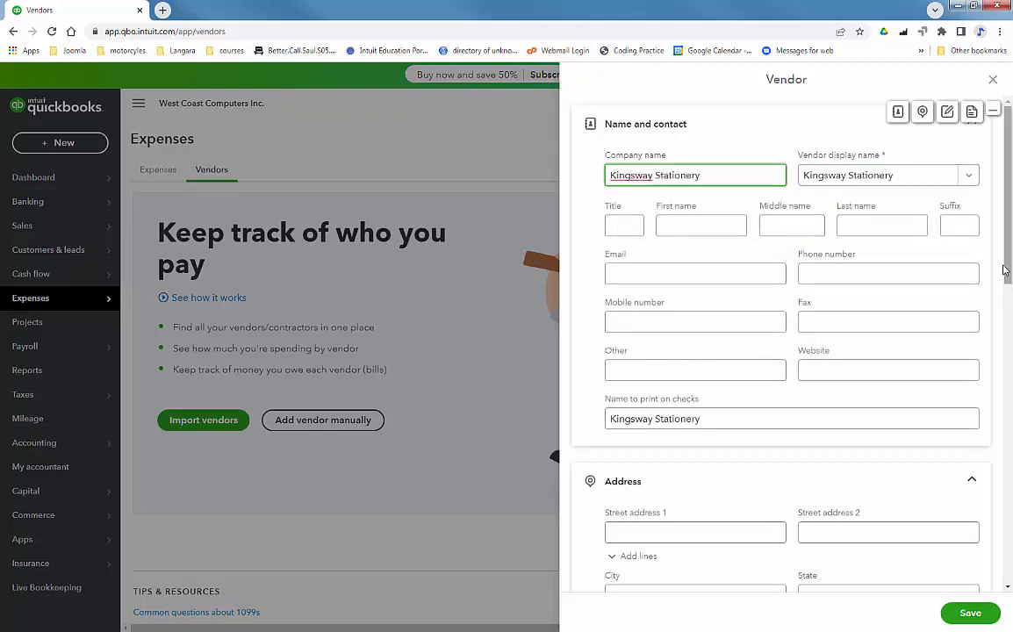
Step: Enter a 195.74 opening balance dated 09/23/2022 and save the vendor
{"action": "left_click_drag", "start_coordinate": [1008, 251], "coordinate": [1009, 549]}
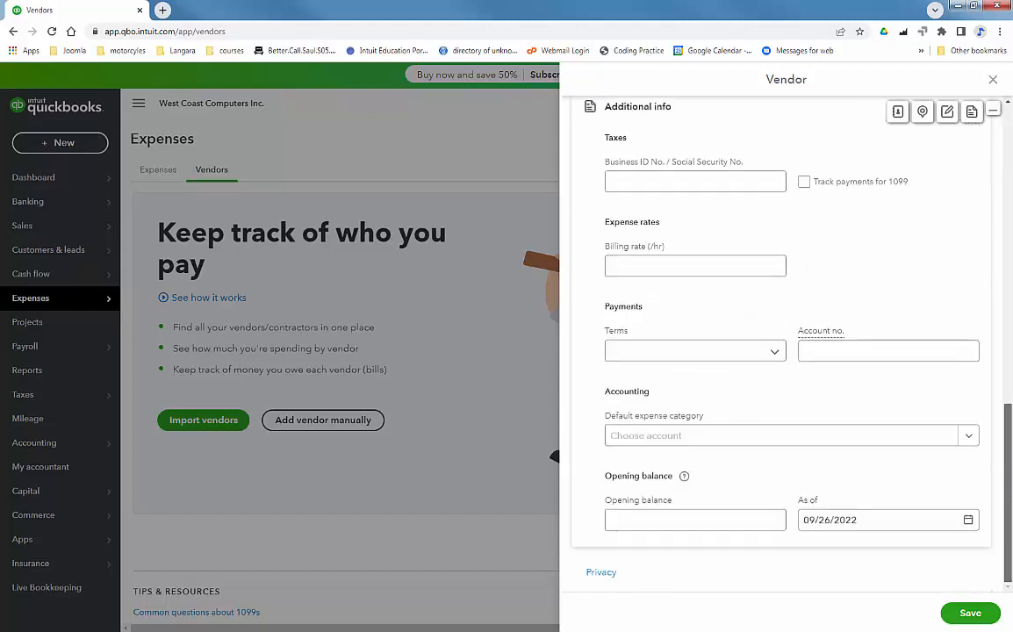
{"action": "left_click", "coordinate": [656, 525]}
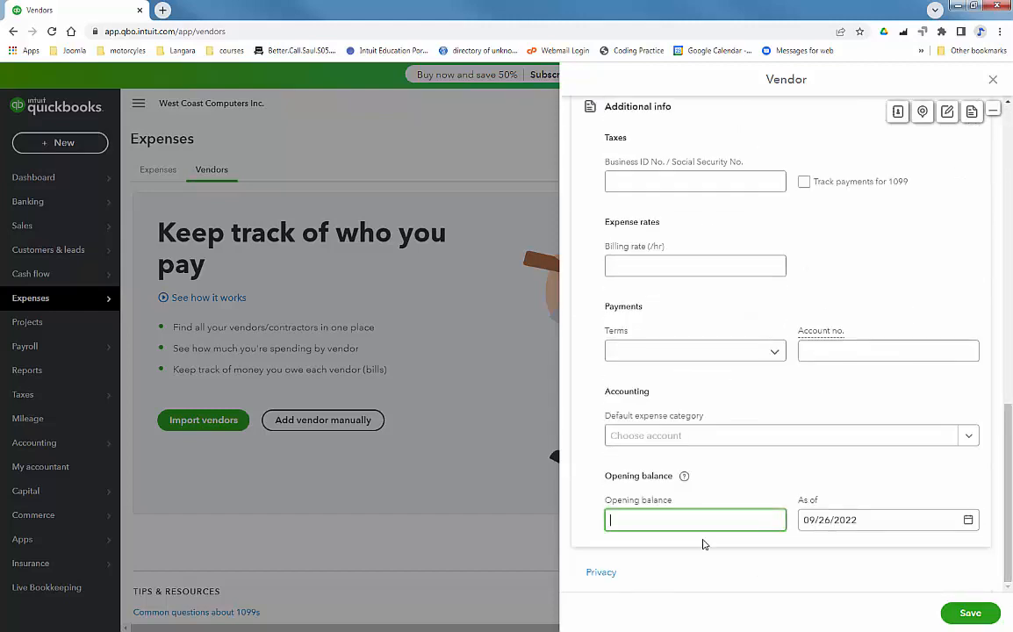
{"action": "type", "text": "195.74"}
{"action": "key", "text": "Tab"}
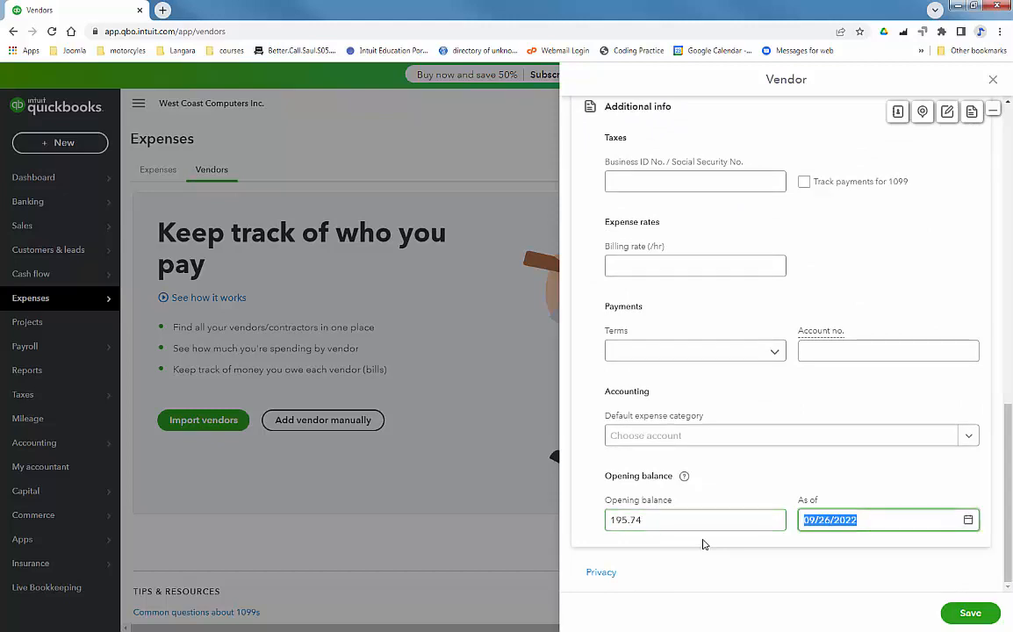
{"action": "left_click", "coordinate": [968, 522]}
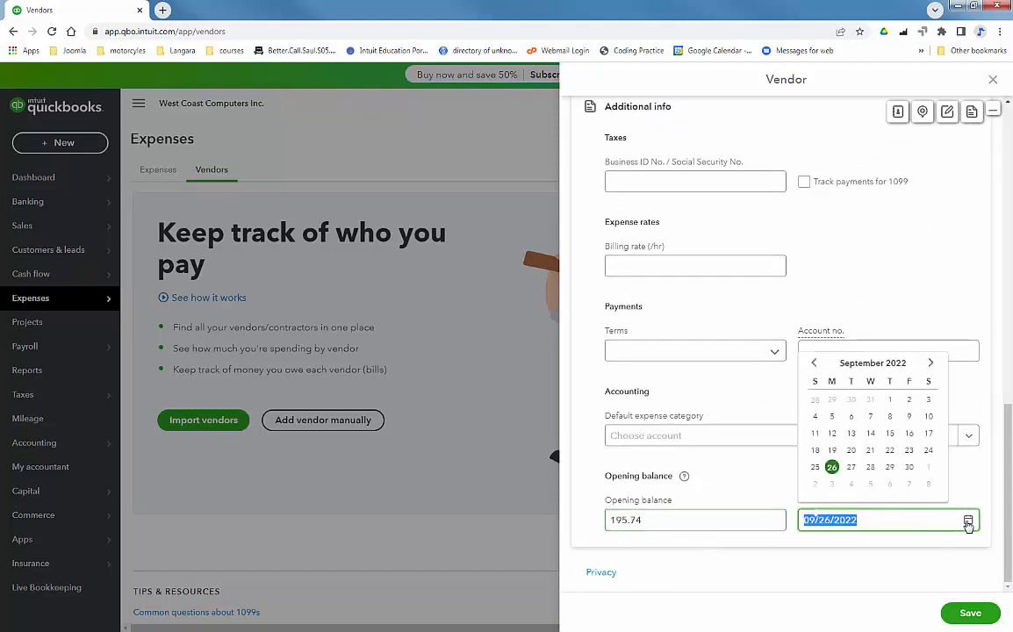
{"action": "left_click", "coordinate": [909, 449]}
{"action": "left_click", "coordinate": [970, 612]}
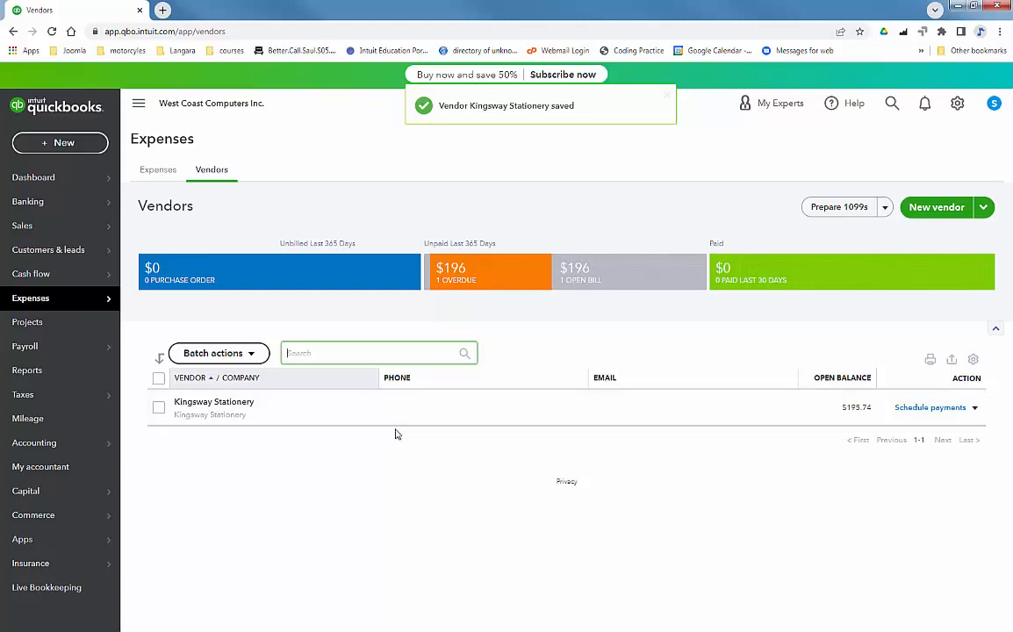
Step: Open the Expenses transactions list from the Expenses sidebar flyout
{"action": "mouse_move", "coordinate": [29, 303]}
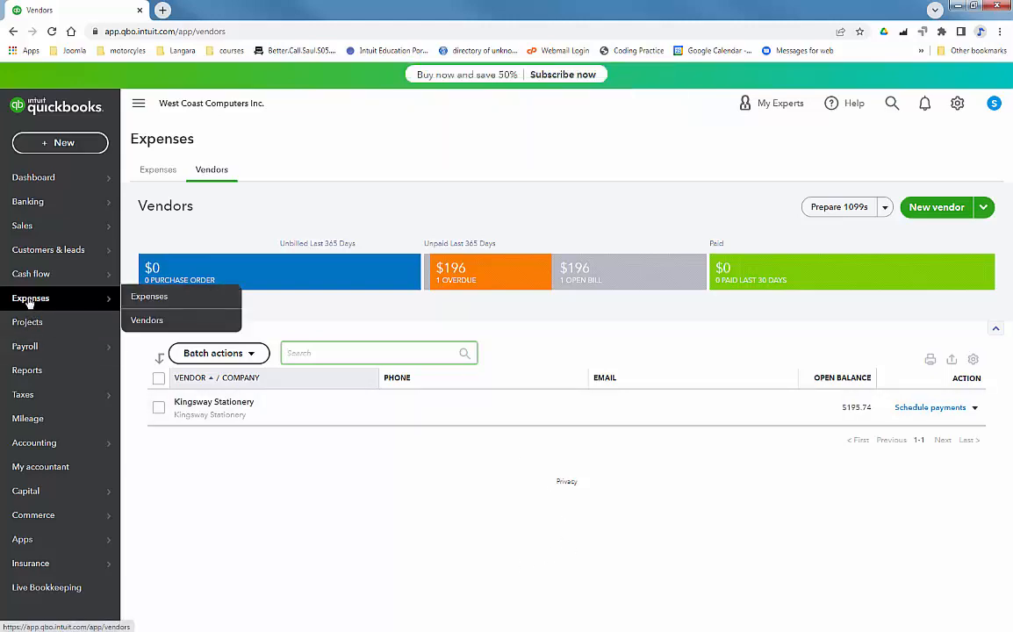
{"action": "left_click", "coordinate": [142, 296]}
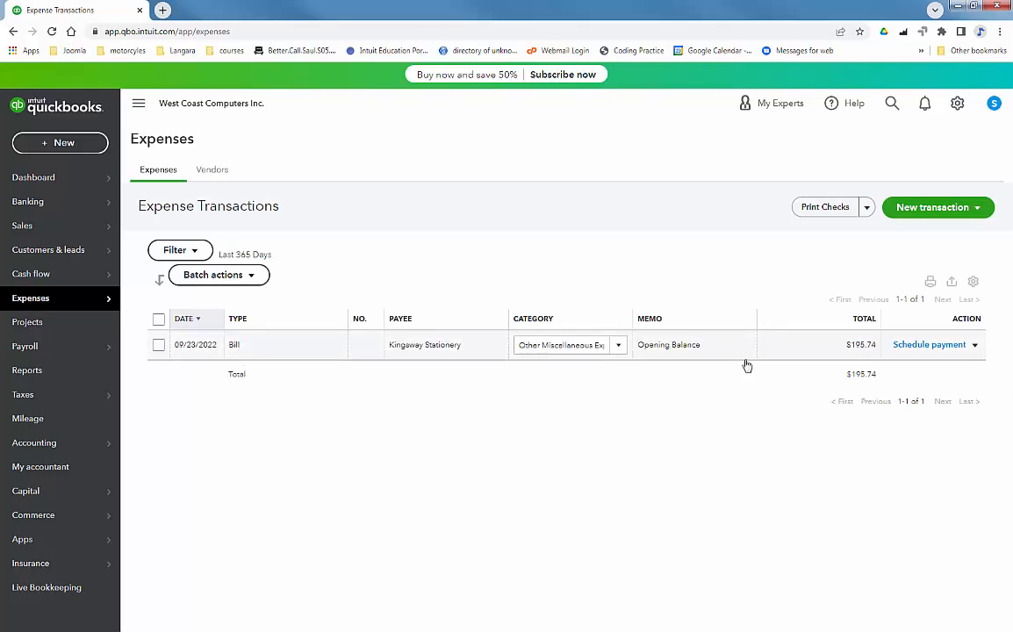
Step: Review the Kingsway Stationery opening-balance bill and close it unchanged
{"action": "left_click", "coordinate": [312, 348]}
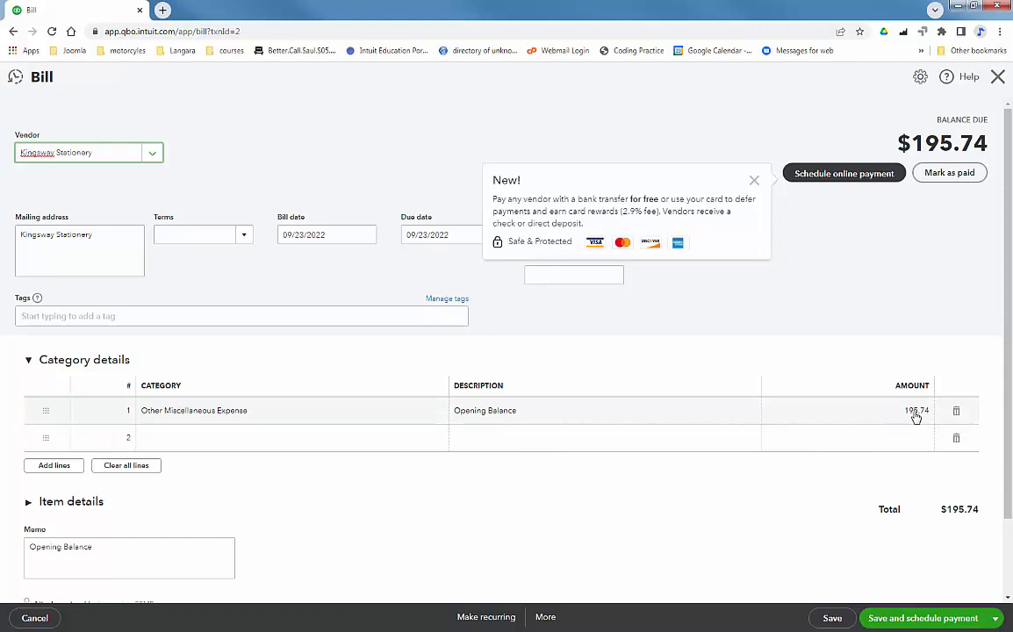
{"action": "left_click_drag", "start_coordinate": [1007, 388], "coordinate": [1008, 464]}
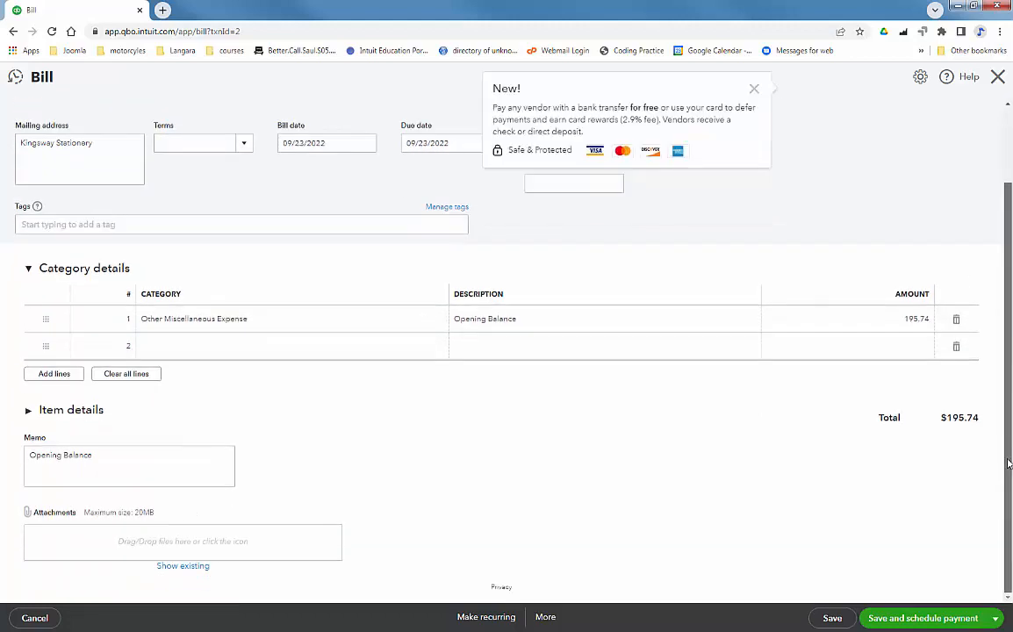
{"action": "scroll", "coordinate": [1008, 465], "scroll_direction": "up", "scroll_amount": 2}
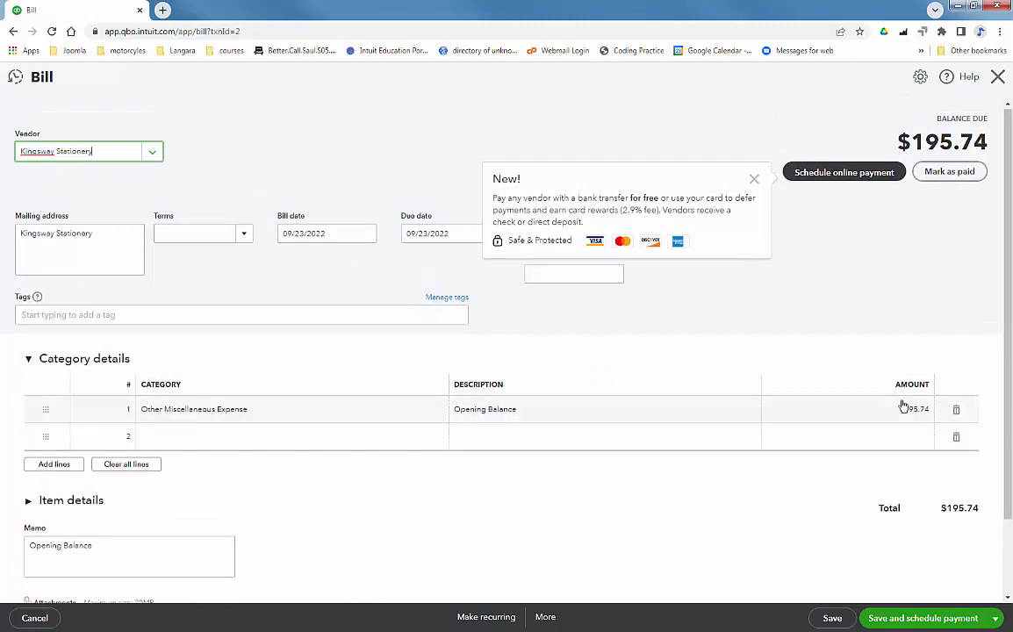
{"action": "left_click", "coordinate": [999, 80]}
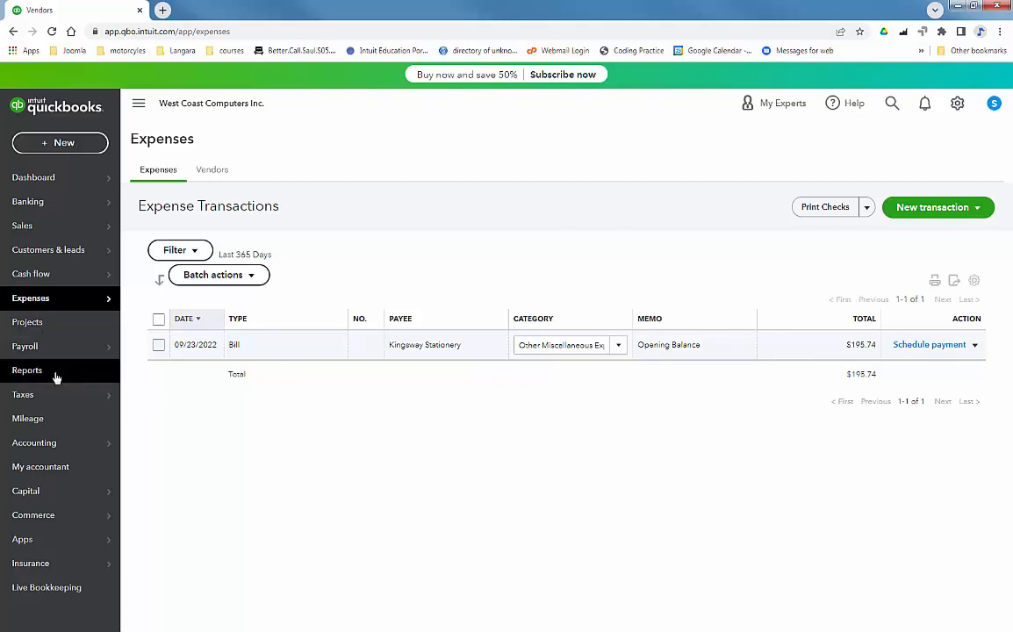
Step: Open Accounting > Chart of accounts and show the full account list
{"action": "mouse_move", "coordinate": [63, 449]}
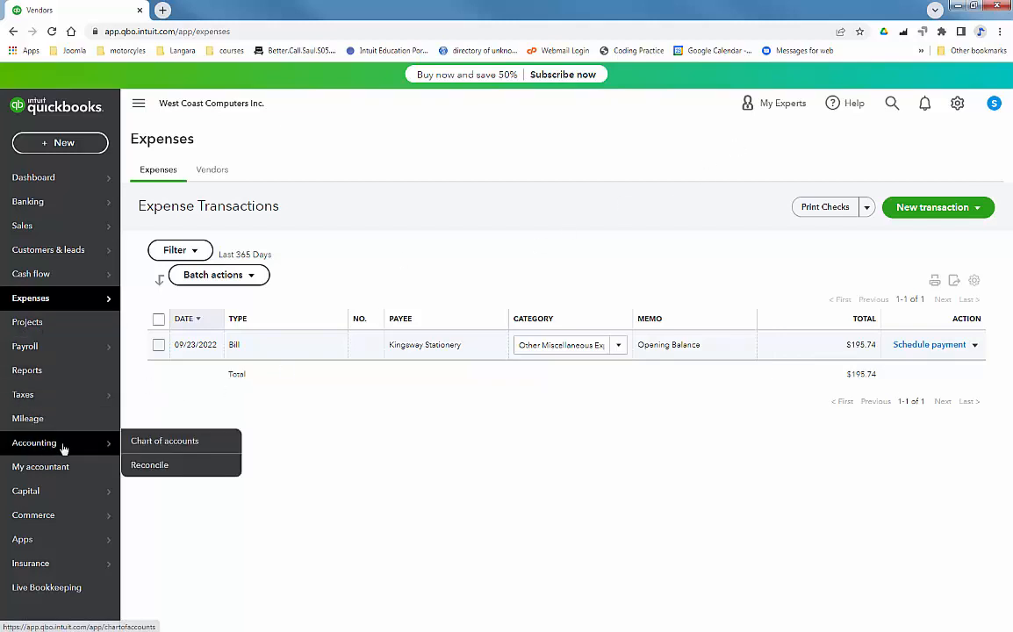
{"action": "left_click", "coordinate": [158, 446]}
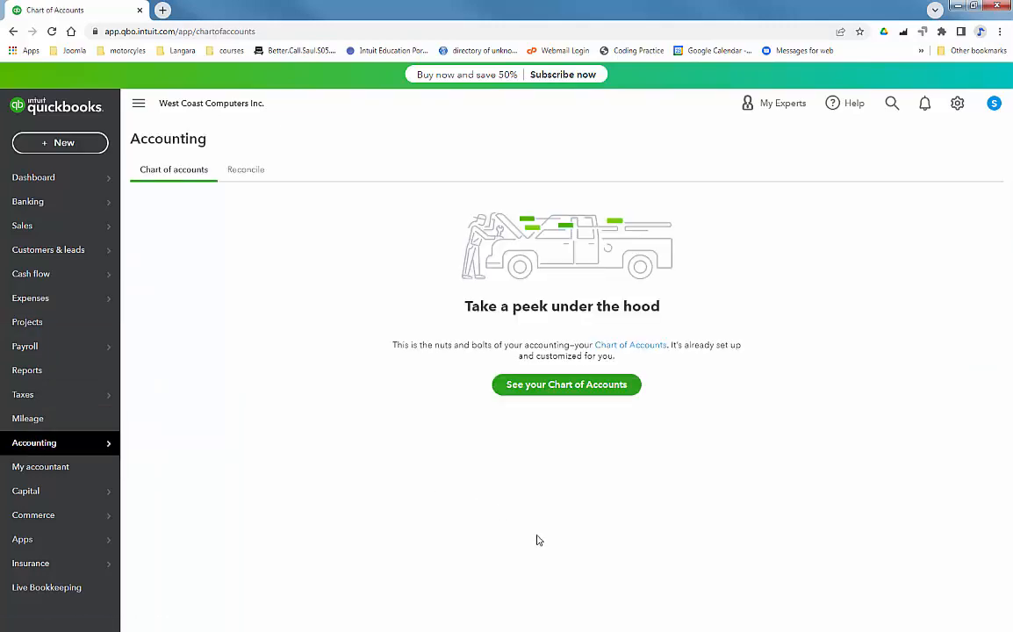
{"action": "left_click", "coordinate": [569, 384]}
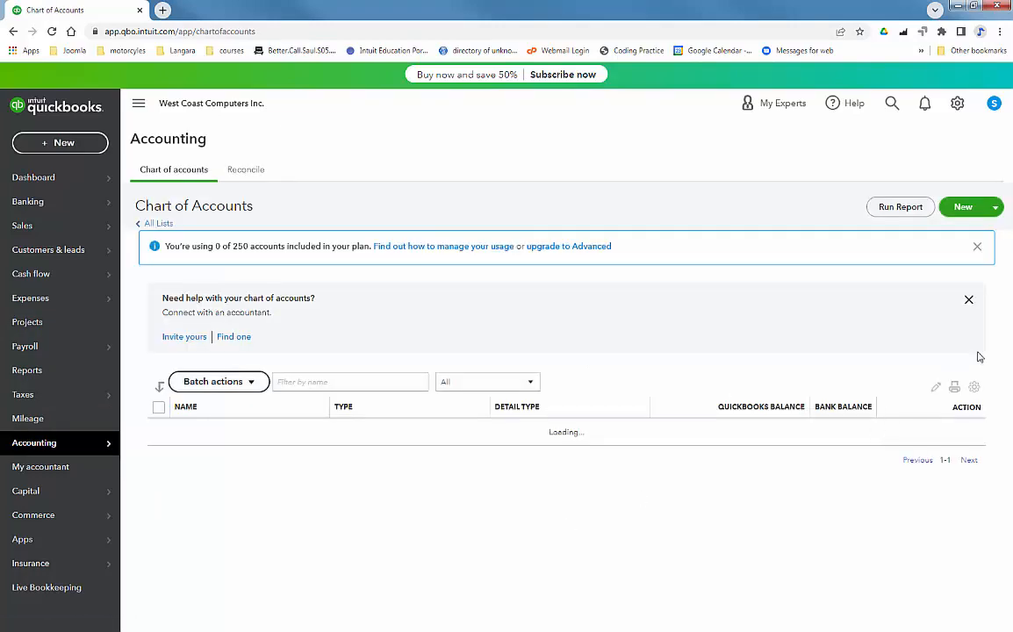
Step: Start a Banks account under Bank Accounts, tax section Checking, named First Sound Bank Checking
{"action": "left_click", "coordinate": [953, 208]}
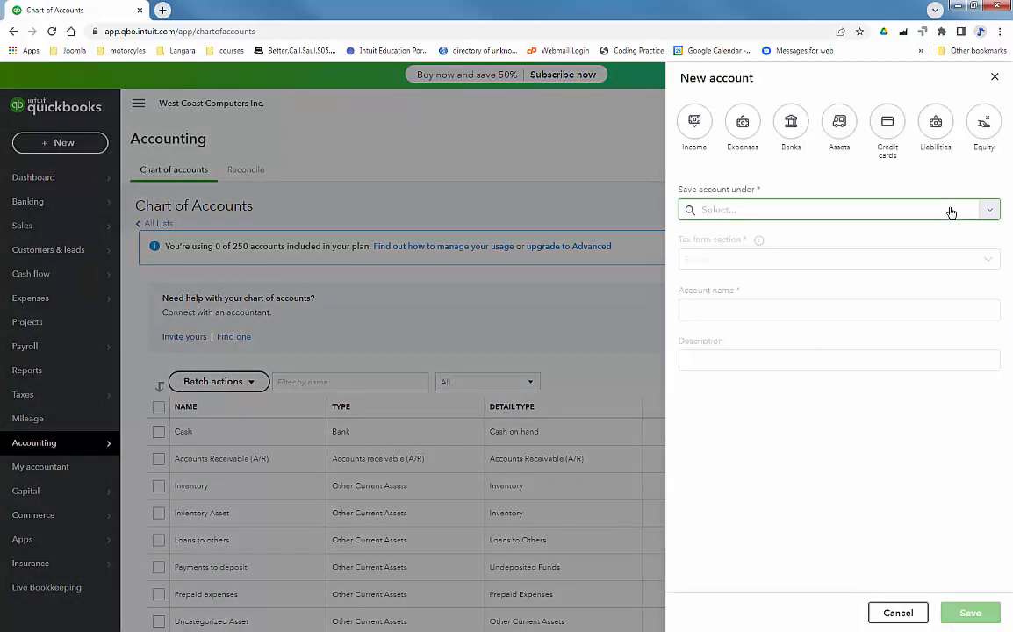
{"action": "left_click", "coordinate": [790, 123]}
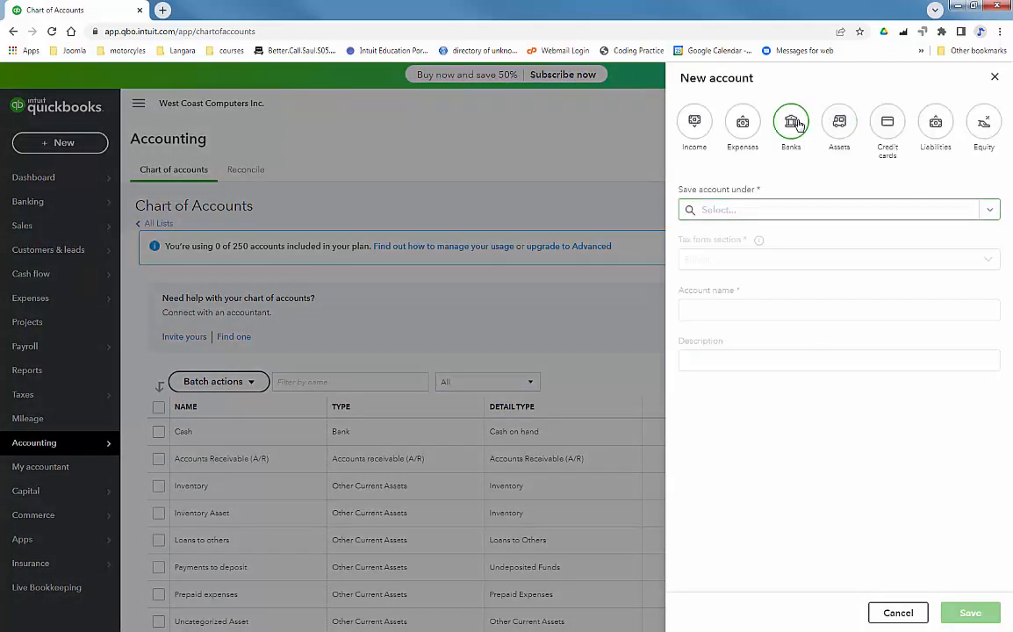
{"action": "left_click", "coordinate": [734, 267]}
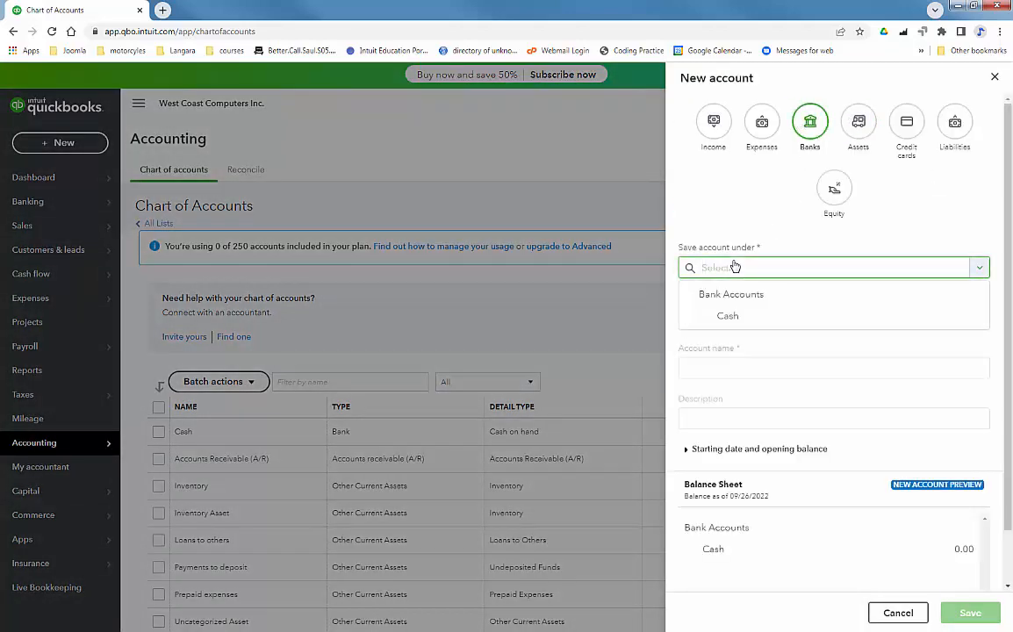
{"action": "left_click", "coordinate": [732, 294]}
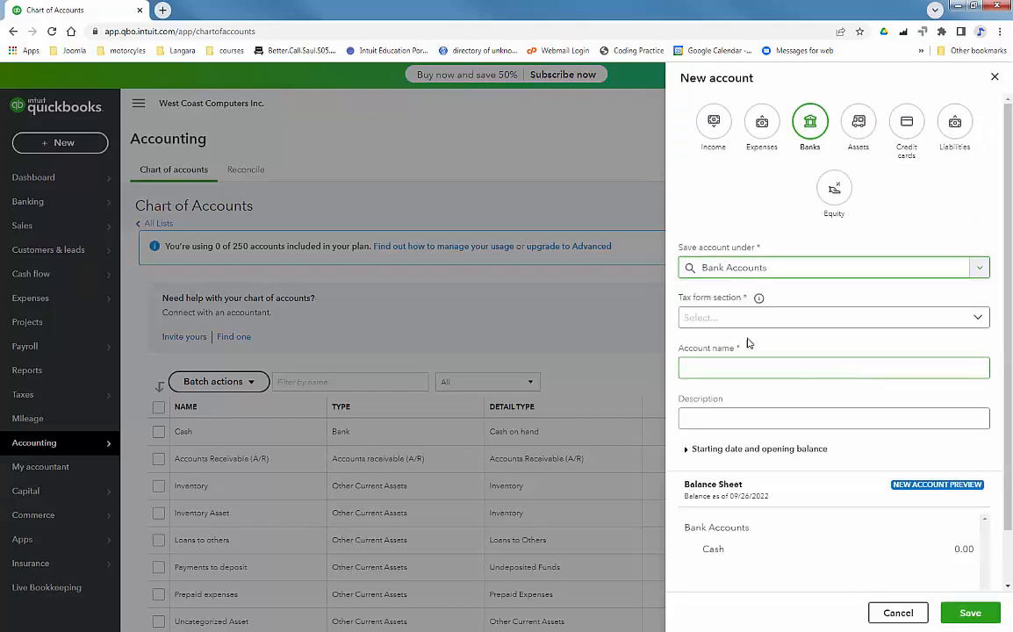
{"action": "left_click", "coordinate": [721, 319]}
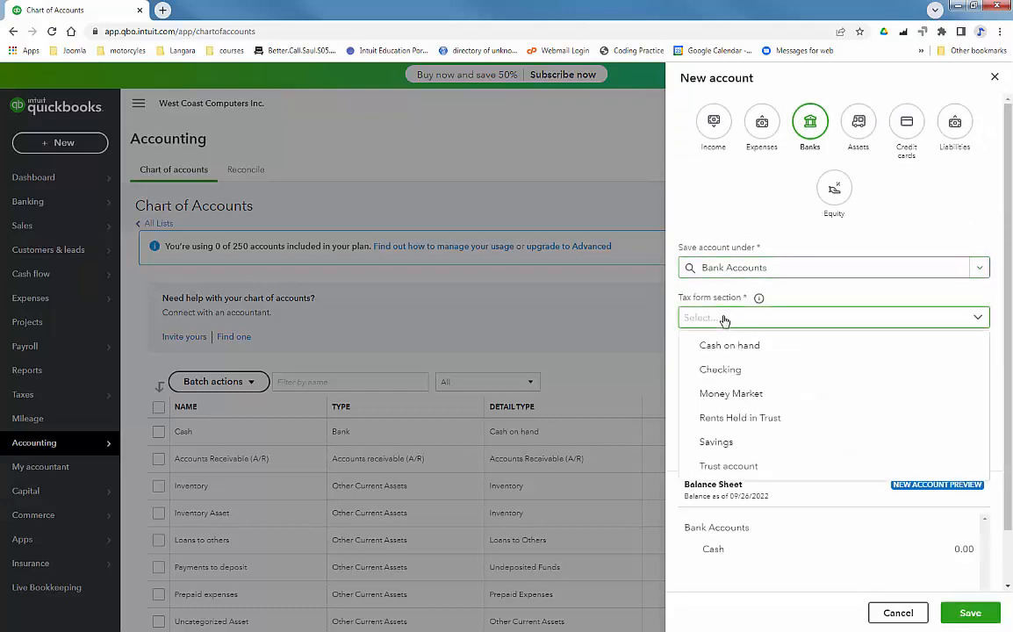
{"action": "left_click", "coordinate": [734, 372]}
{"action": "left_click", "coordinate": [701, 367]}
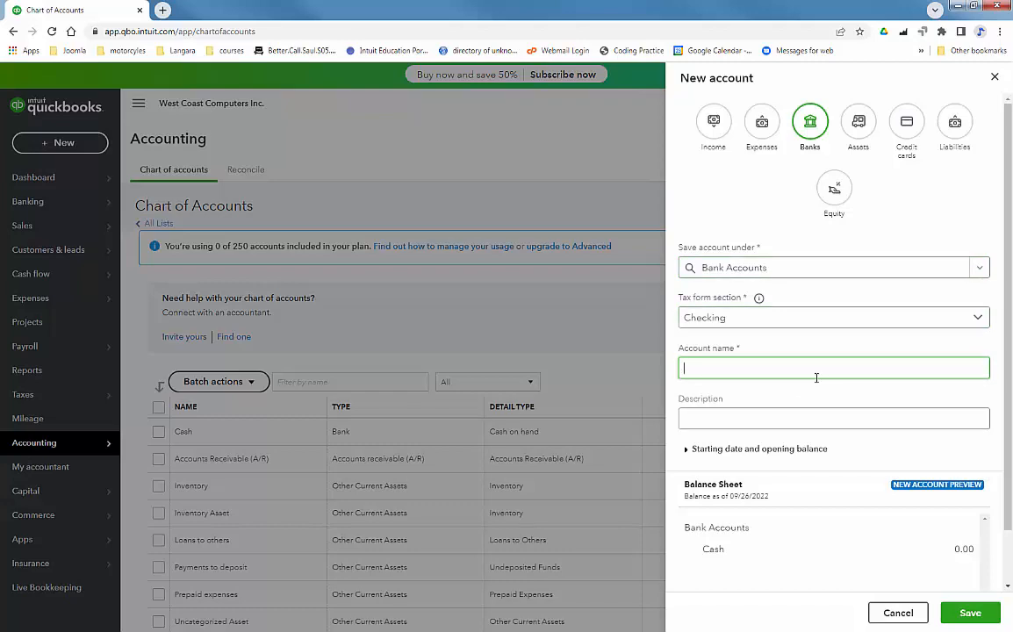
{"action": "type", "text": "Fi"}
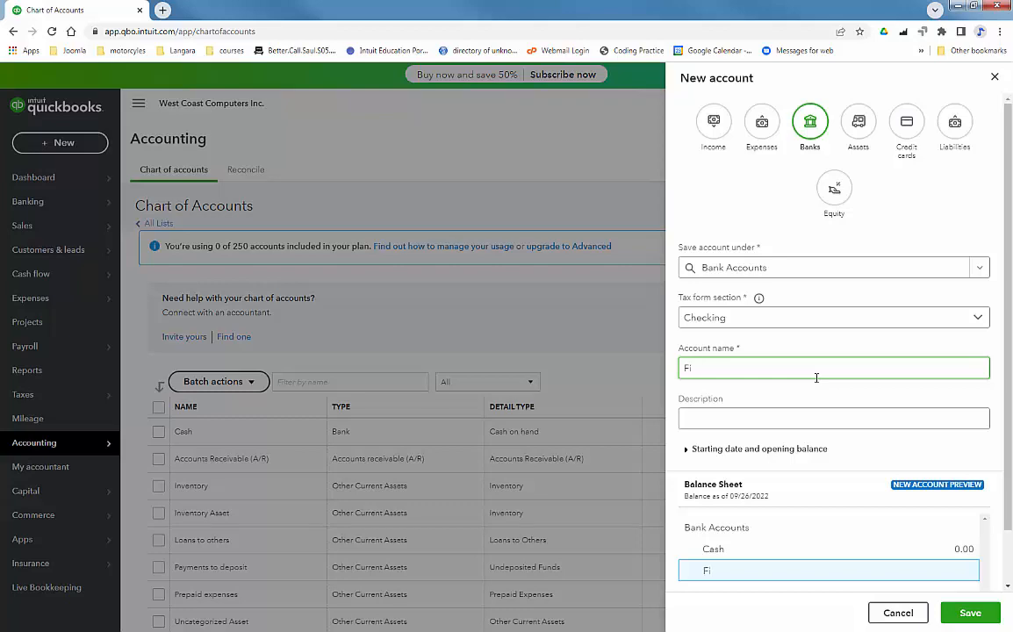
{"action": "type", "text": "rst Sound Bank"}
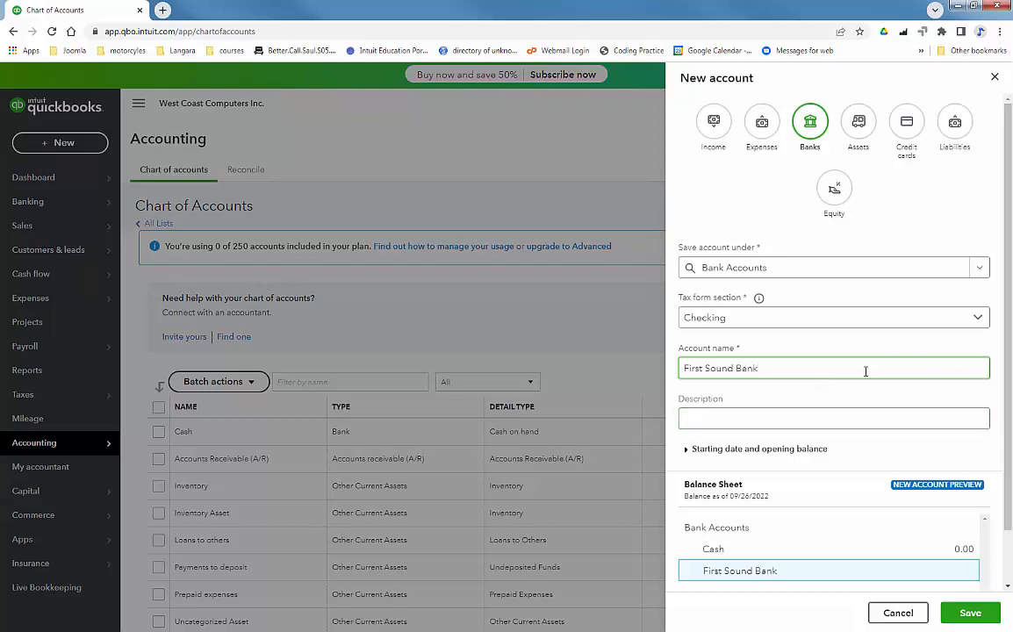
{"action": "type", "text": " Checking"}
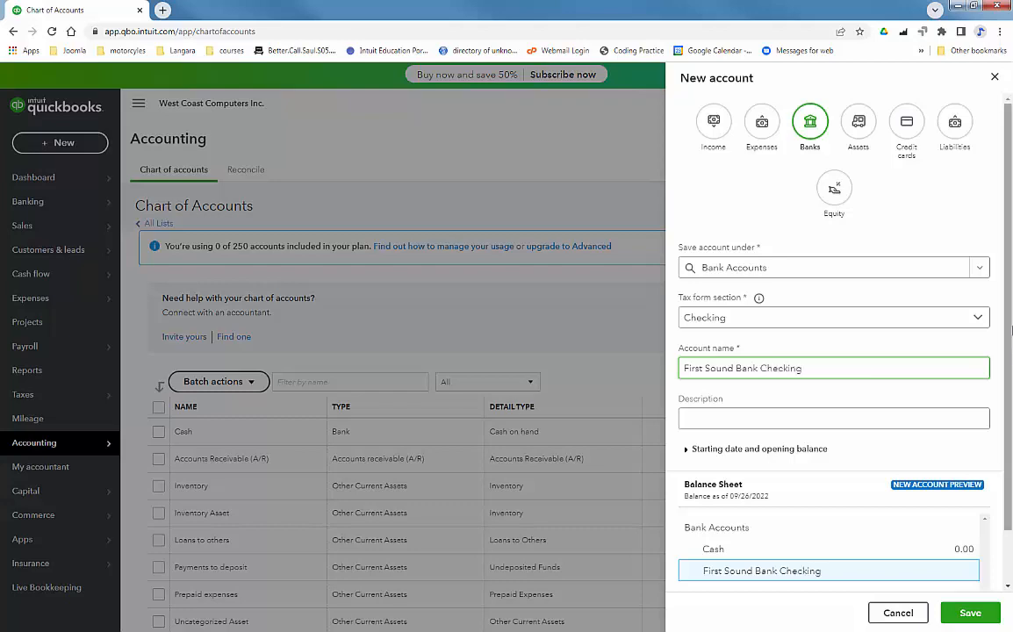
{"action": "left_click_drag", "start_coordinate": [1009, 333], "coordinate": [1009, 397]}
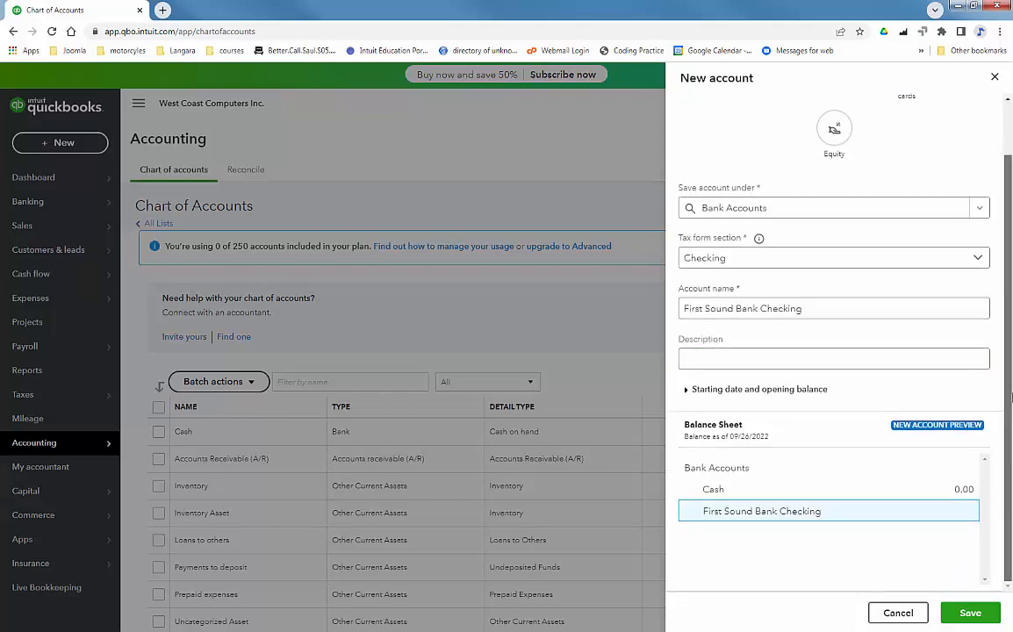
Step: Set a 09/23/2022 start date and 8,937.54 opening balance, then save the account
{"action": "left_click", "coordinate": [744, 392]}
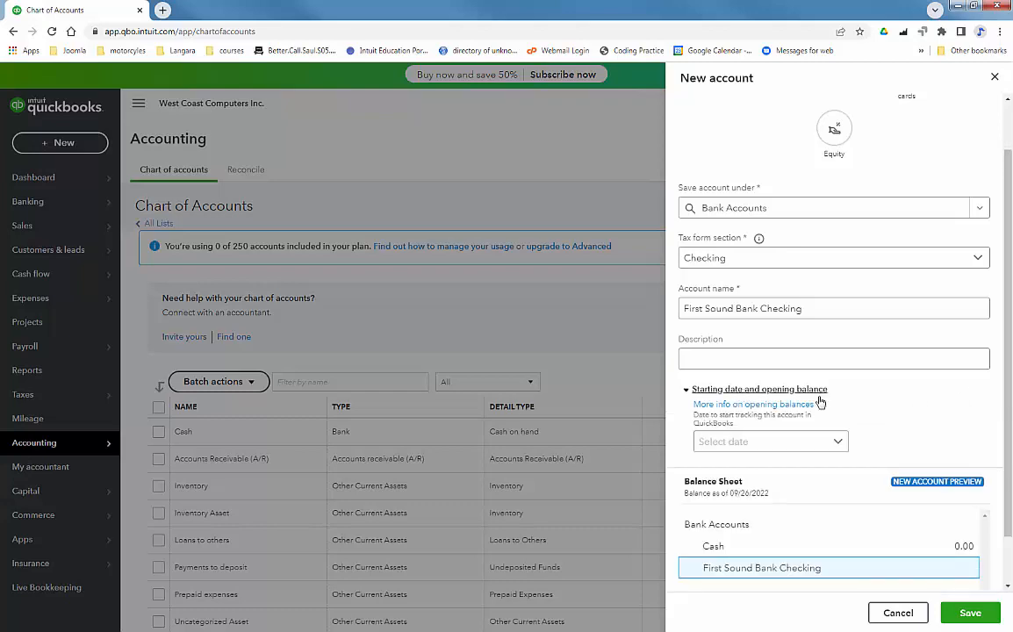
{"action": "left_click", "coordinate": [789, 443]}
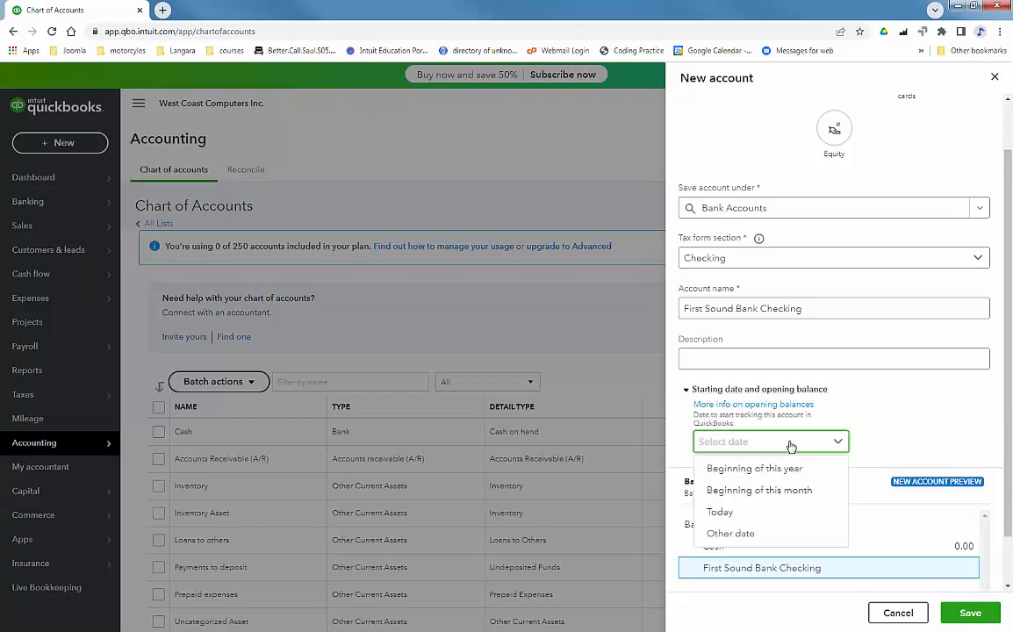
{"action": "left_click", "coordinate": [753, 534]}
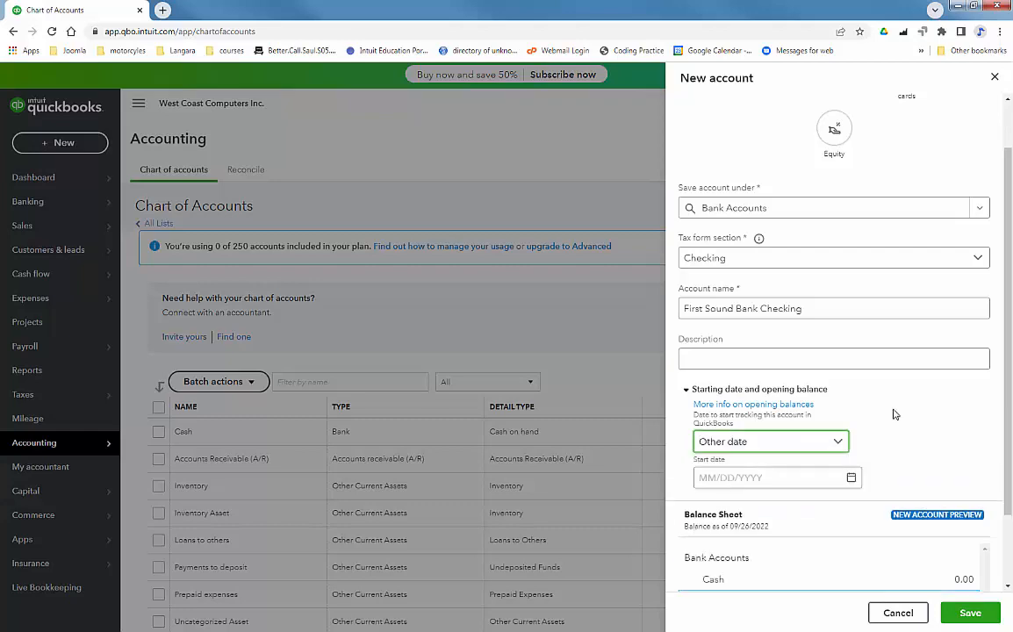
{"action": "left_click", "coordinate": [850, 478]}
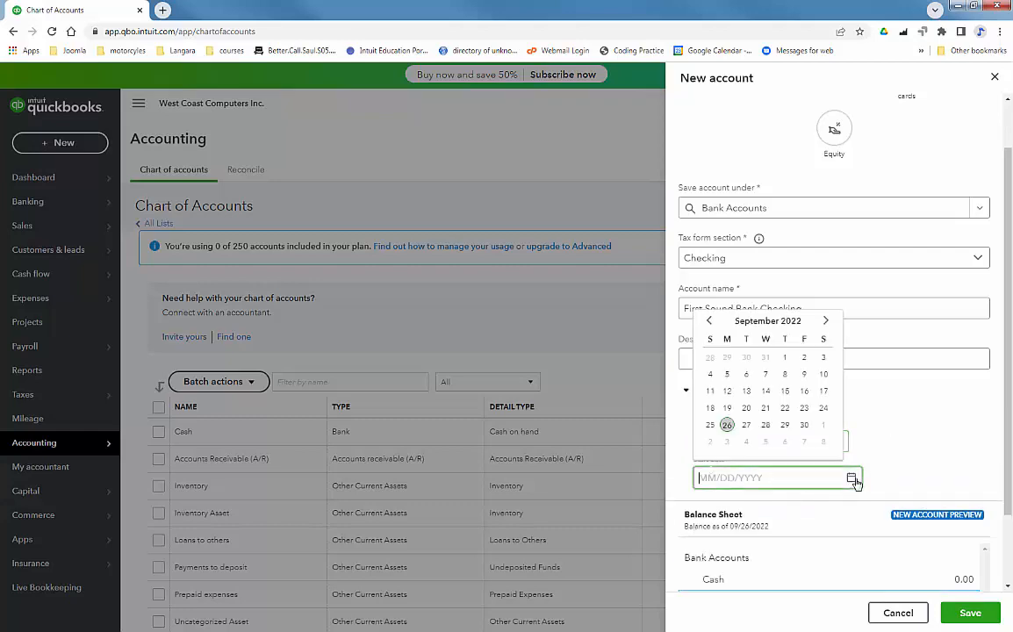
{"action": "left_click", "coordinate": [804, 409]}
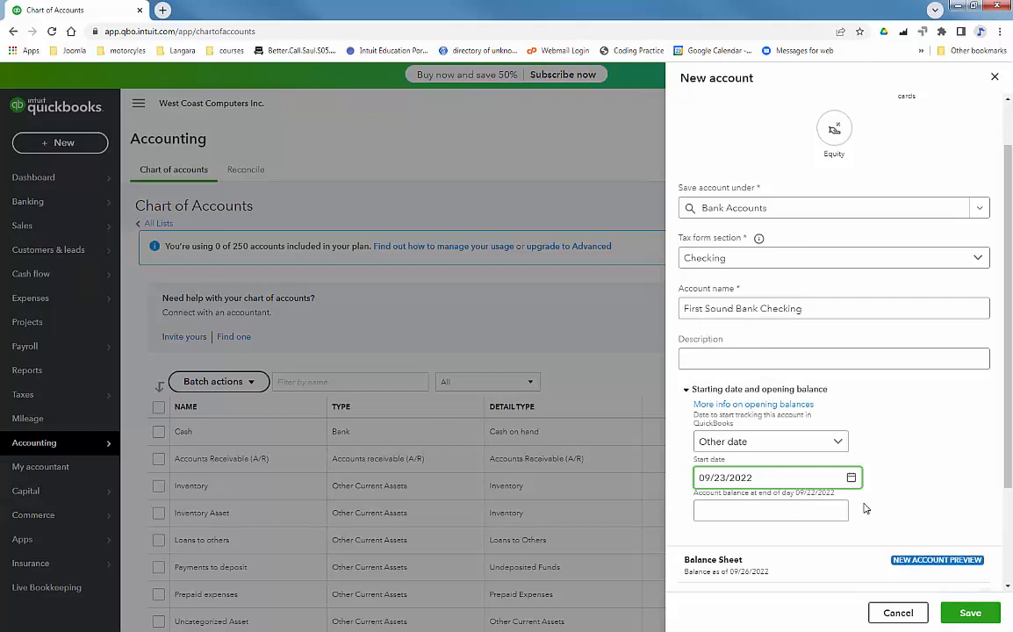
{"action": "left_click", "coordinate": [769, 514]}
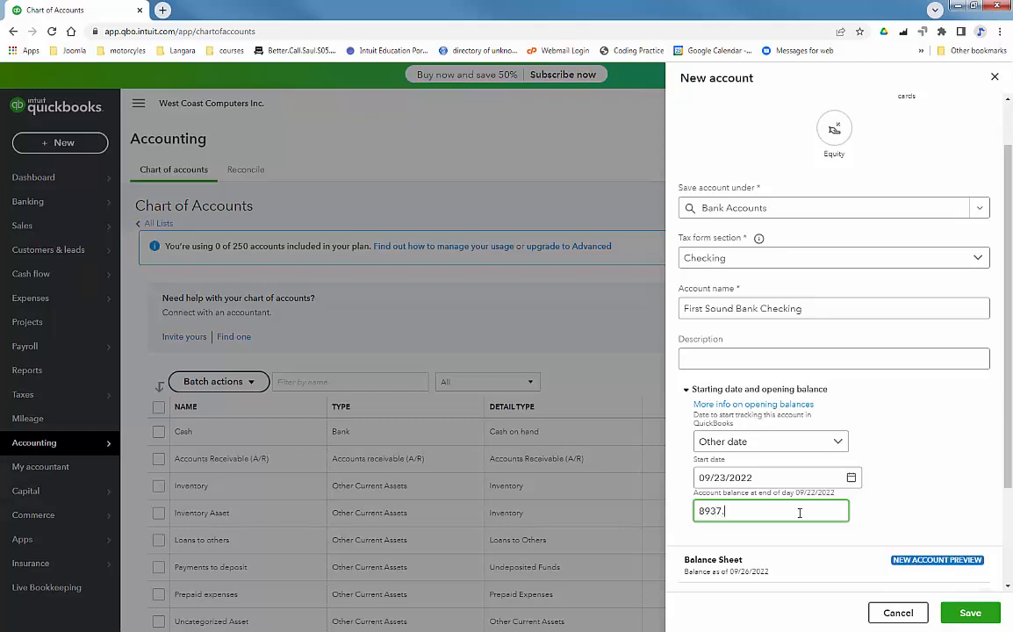
{"action": "type", "text": "54"}
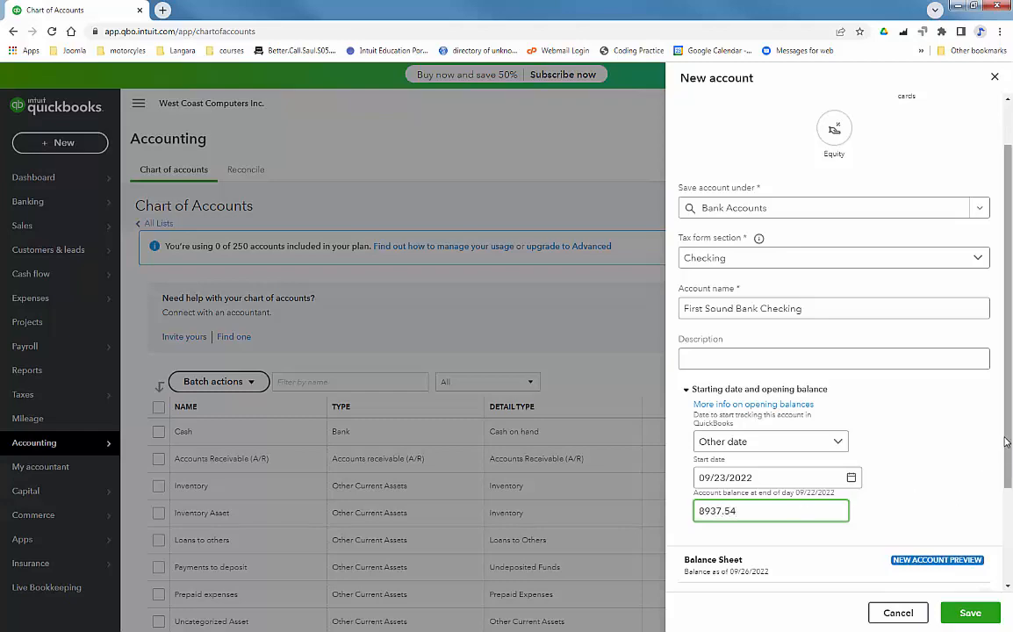
{"action": "left_click_drag", "start_coordinate": [1007, 444], "coordinate": [1011, 583]}
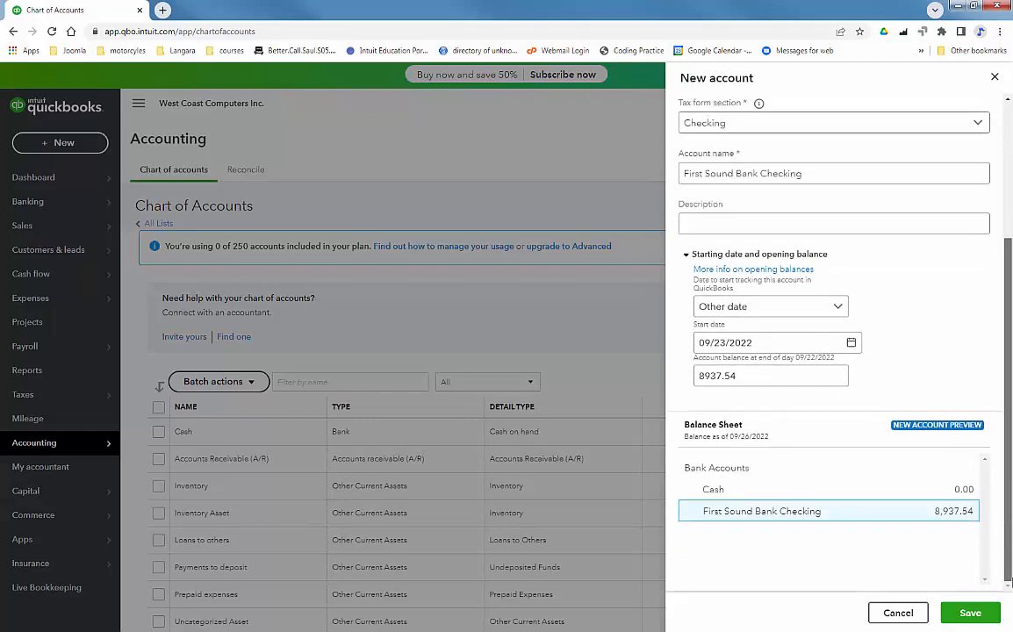
{"action": "left_click", "coordinate": [971, 614]}
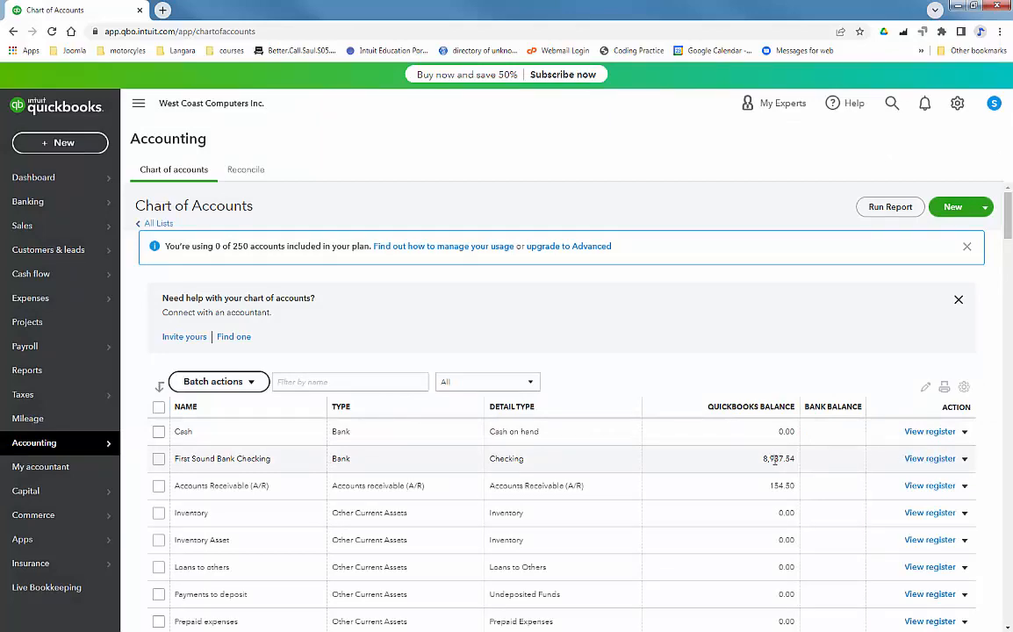
Step: Open the First Sound Bank Checking register and check the 8,937.54 opening-balance entry without editing
{"action": "left_click", "coordinate": [917, 460]}
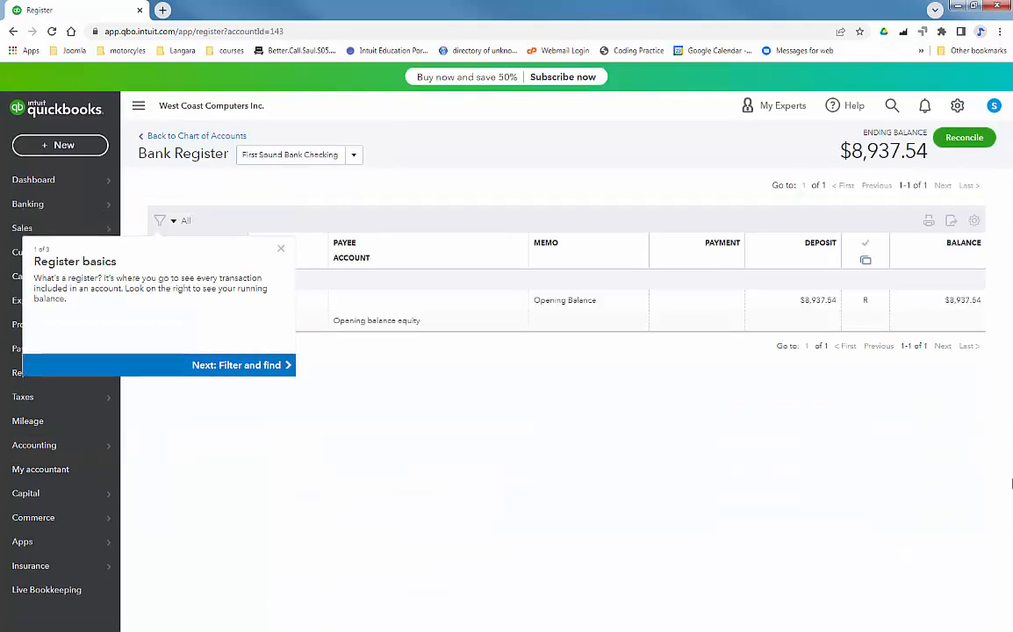
{"action": "left_click", "coordinate": [281, 249]}
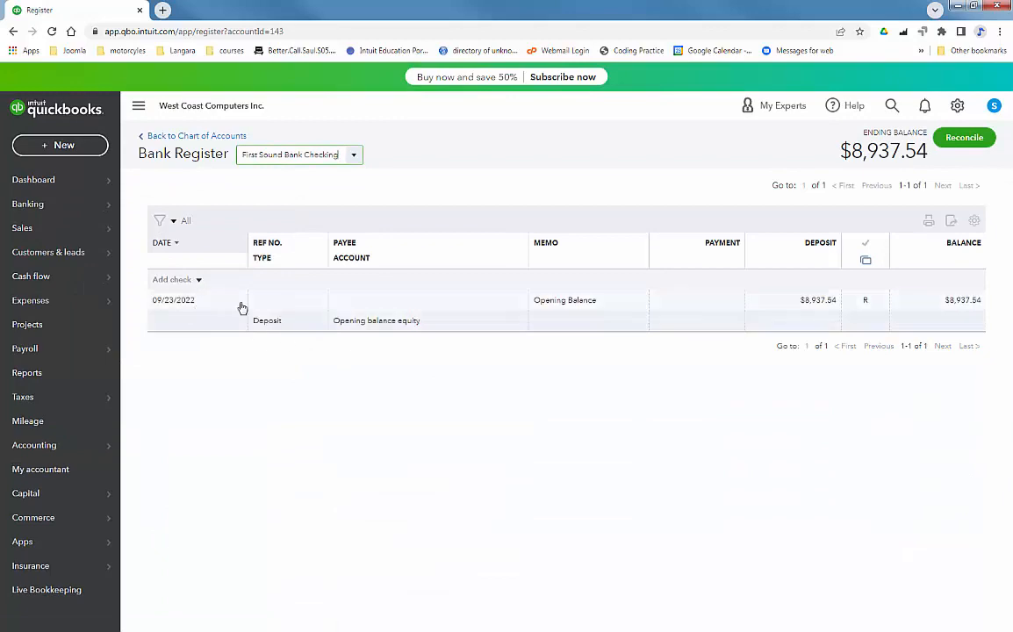
{"action": "left_click", "coordinate": [706, 302]}
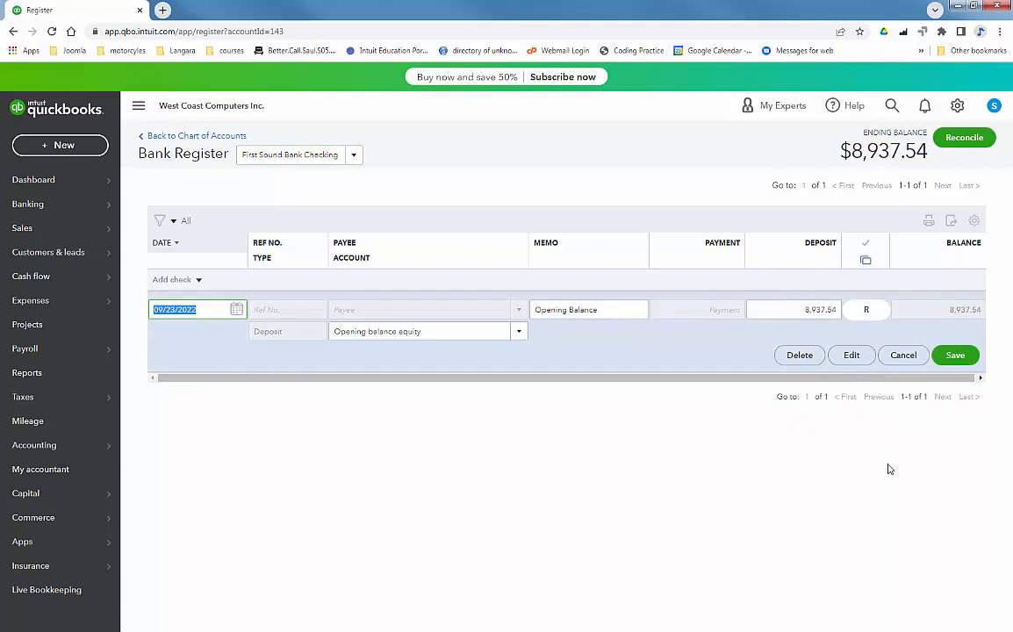
{"action": "left_click", "coordinate": [903, 355]}
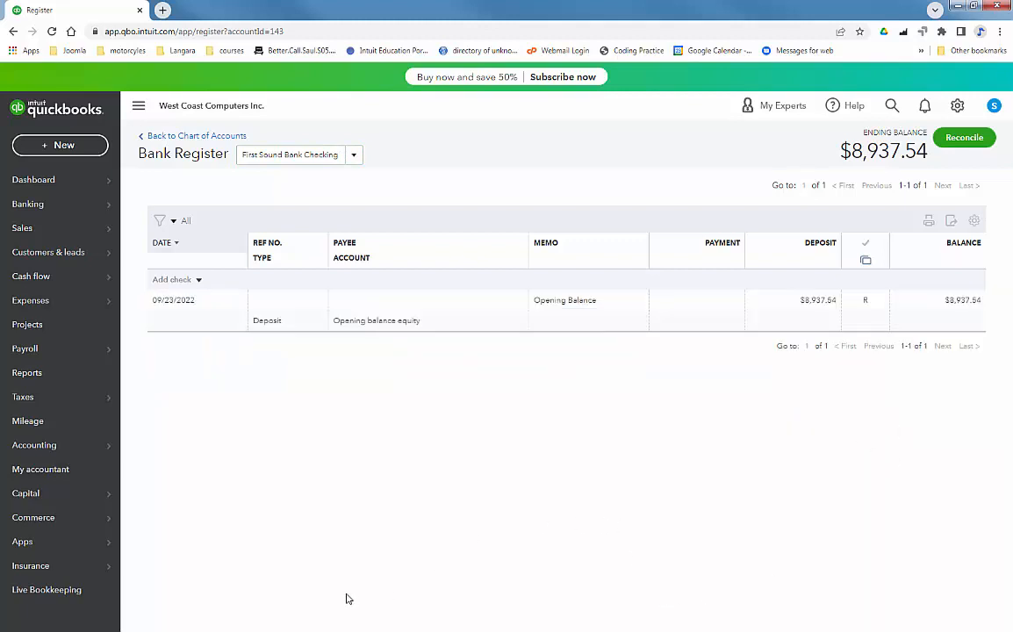
{"action": "mouse_move", "coordinate": [36, 493]}
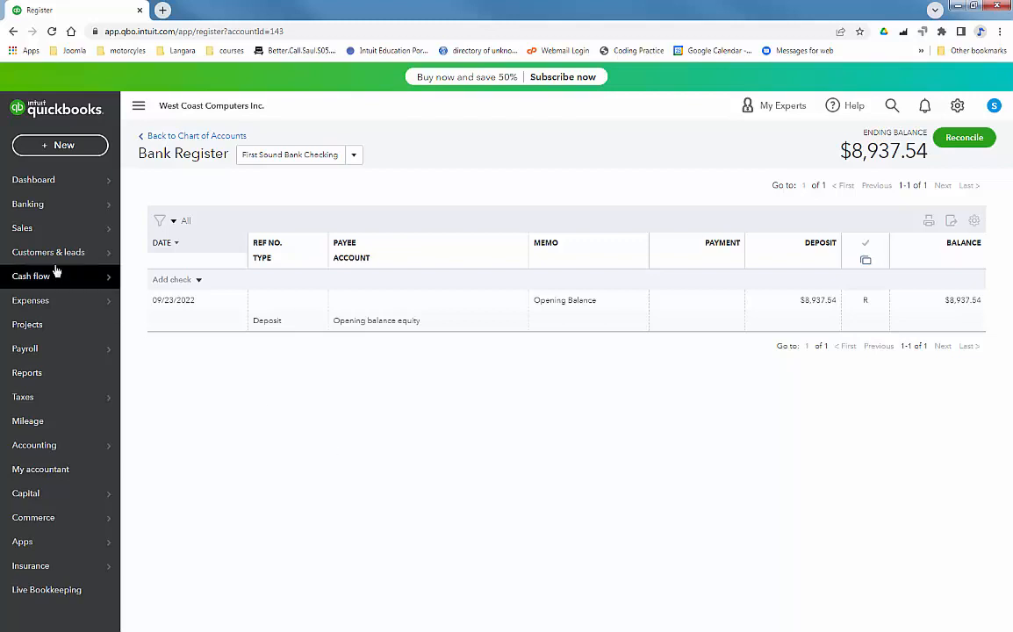
Step: From Sales > Products and services, start adding a new product or service item
{"action": "mouse_move", "coordinate": [43, 230]}
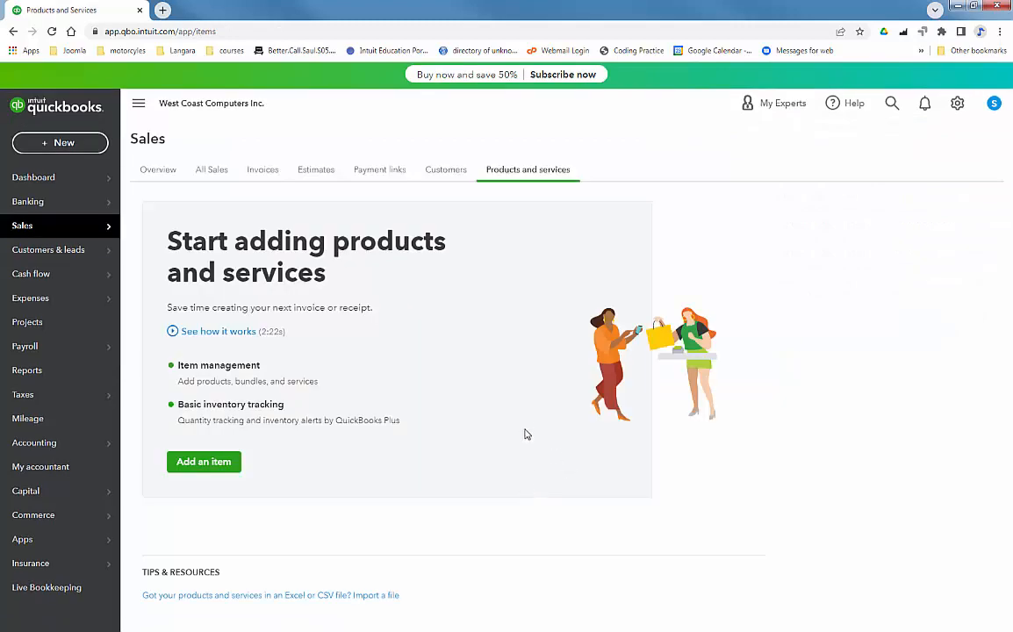
{"action": "left_click", "coordinate": [193, 457]}
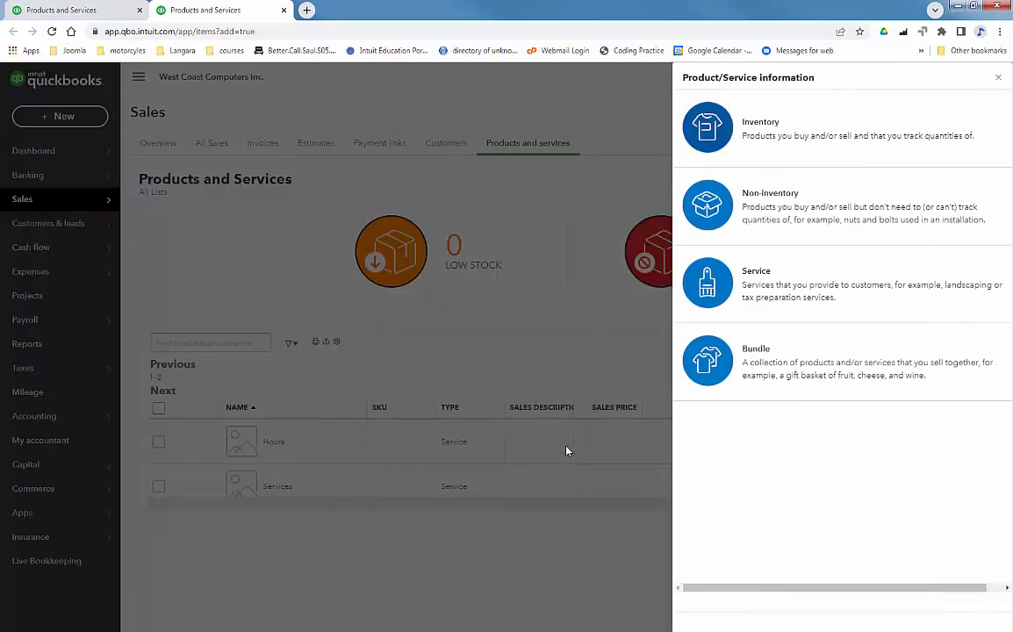
Step: Open the import page via New > Import and open the downloaded sample .xls file in Excel
{"action": "left_click", "coordinate": [998, 77]}
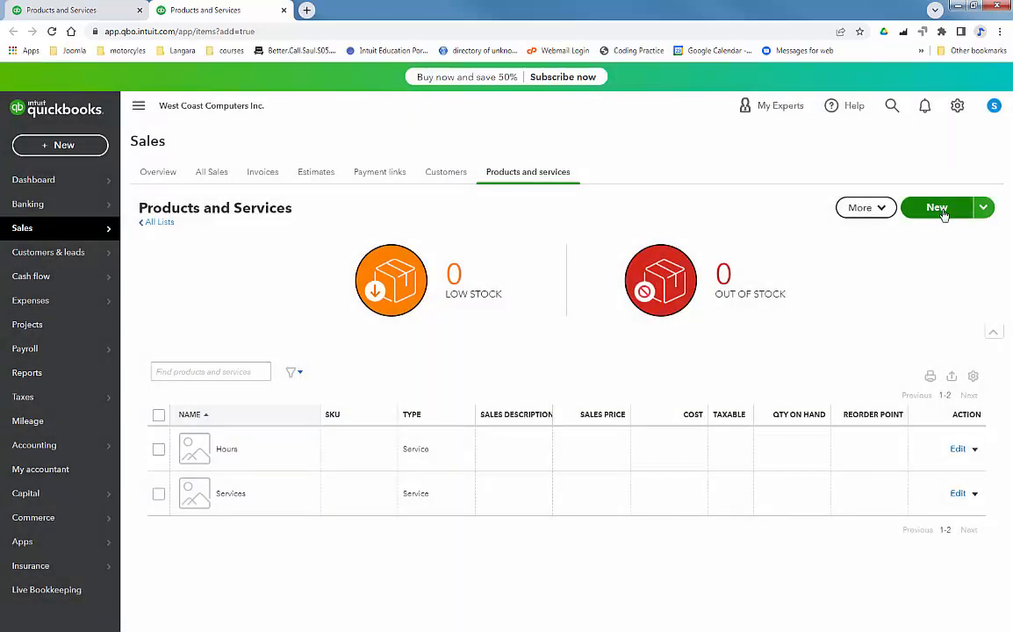
{"action": "left_click", "coordinate": [983, 209]}
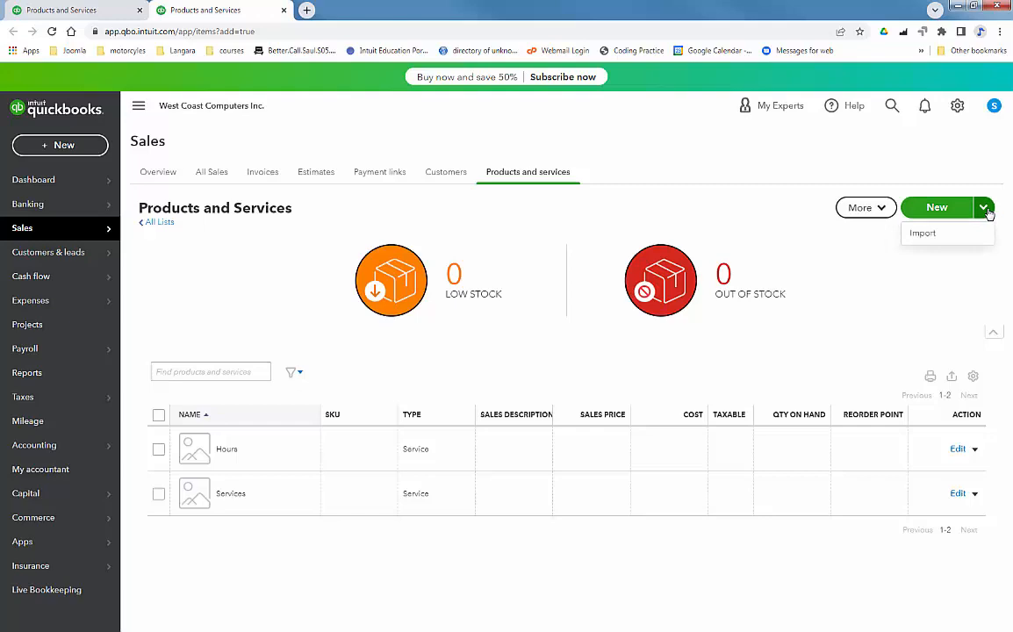
{"action": "left_click", "coordinate": [923, 235]}
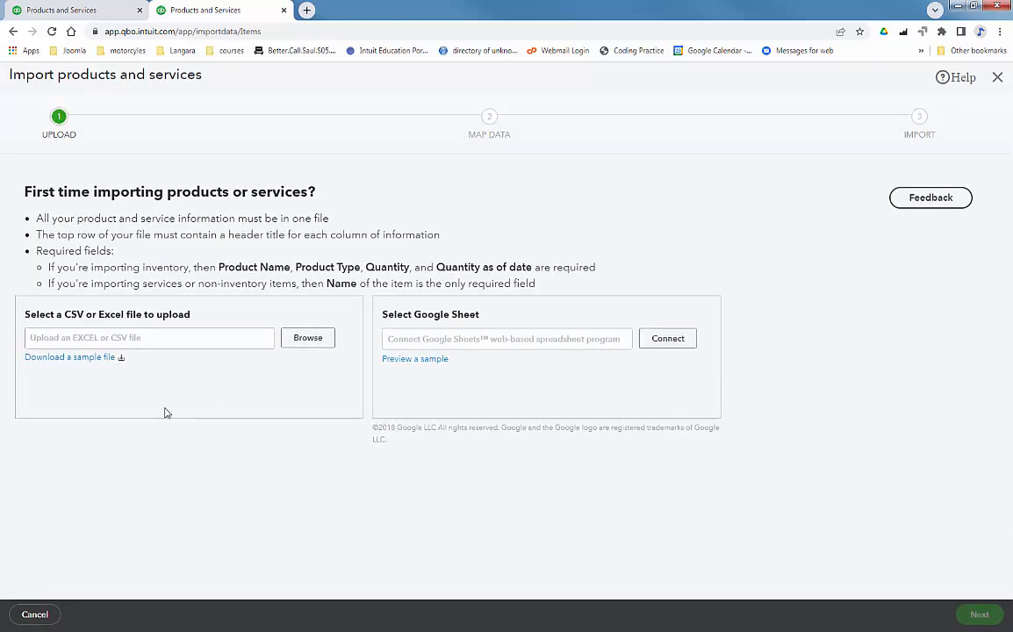
{"action": "left_click", "coordinate": [88, 362]}
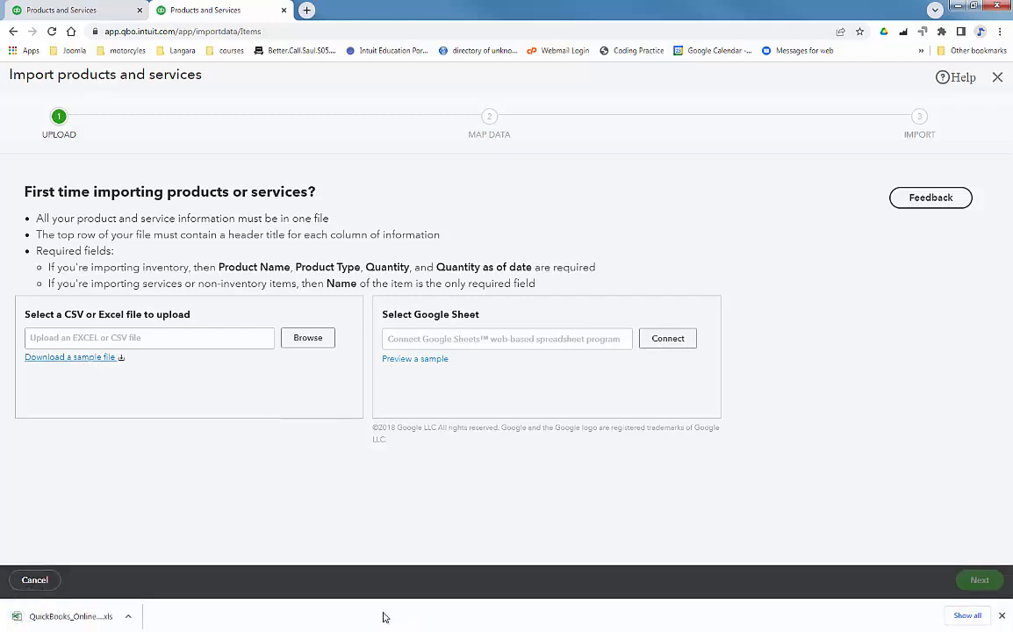
{"action": "left_click", "coordinate": [49, 615]}
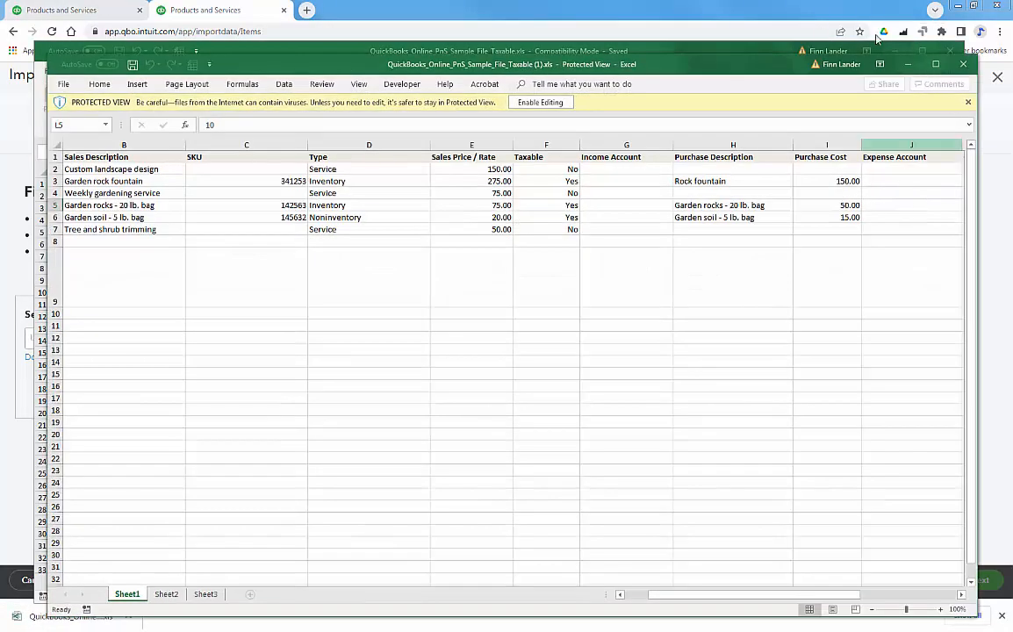
Step: Enable editing on the sample products workbook so it leaves Protected View
{"action": "left_click", "coordinate": [958, 51]}
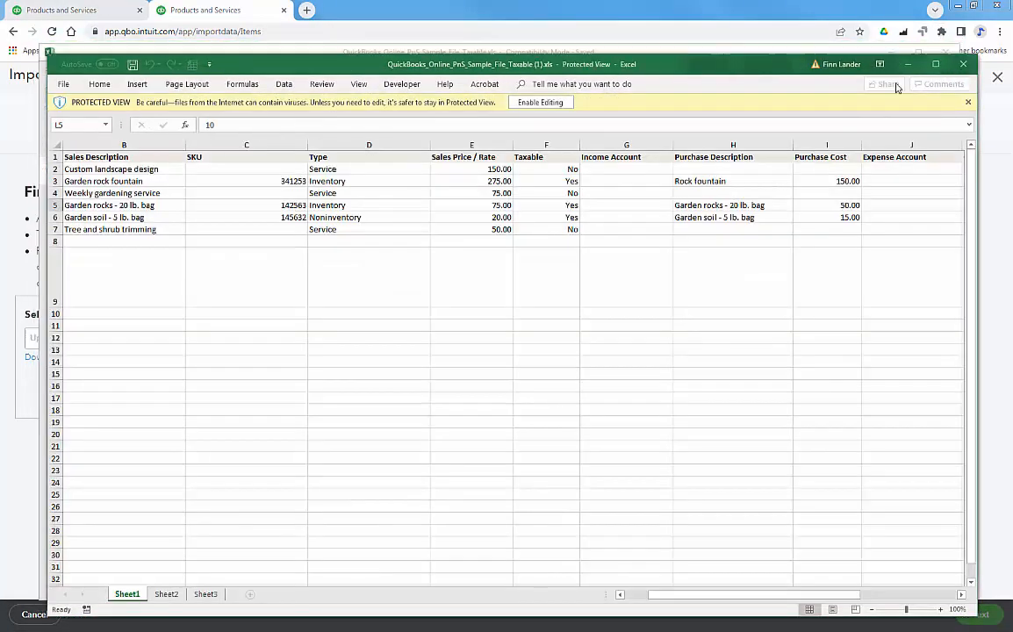
{"action": "left_click", "coordinate": [958, 71]}
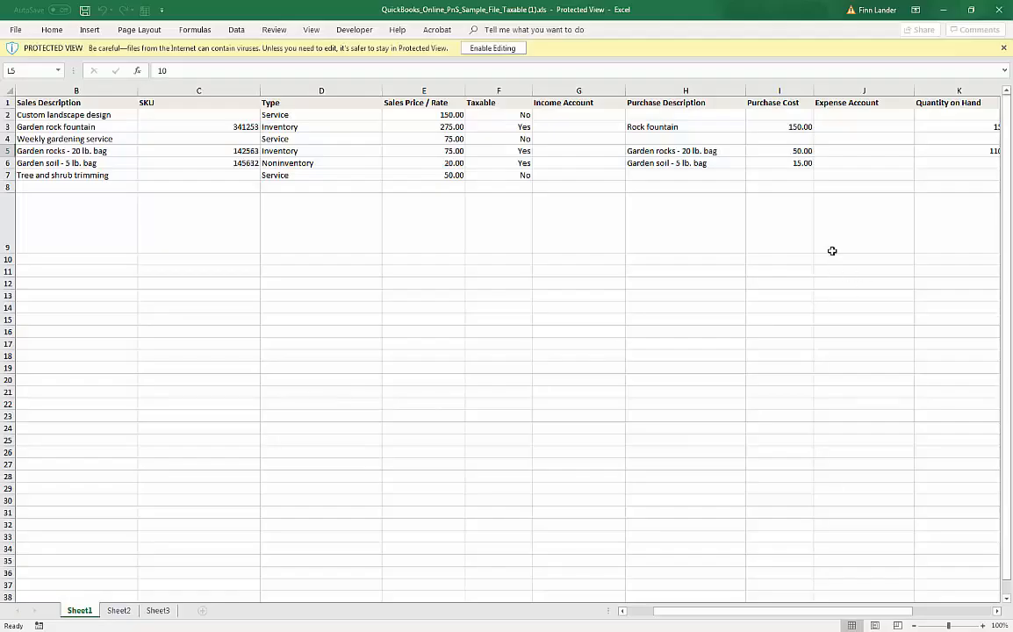
{"action": "left_click", "coordinate": [479, 47]}
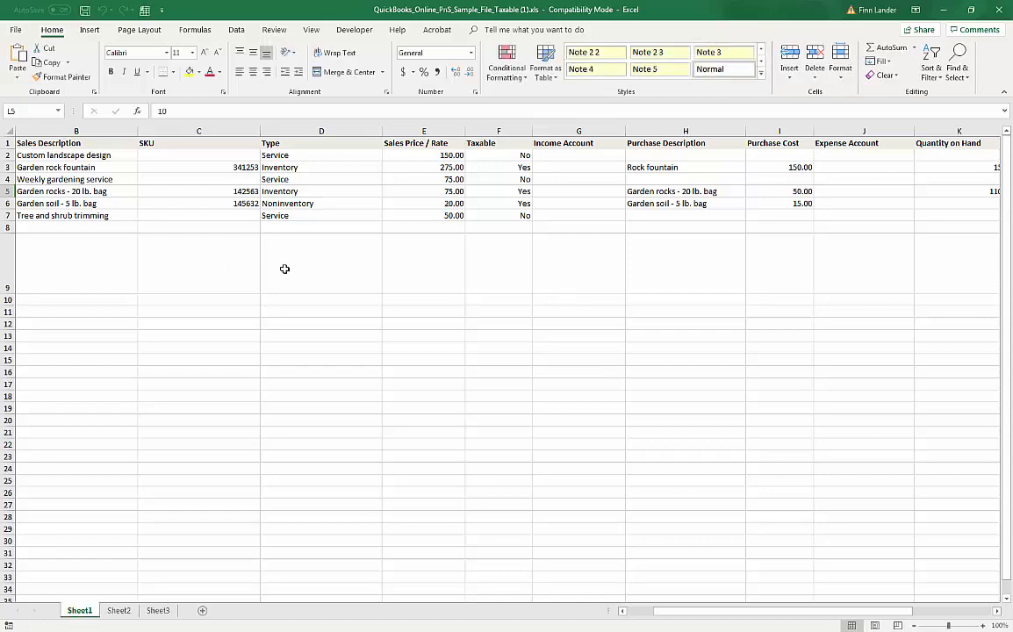
{"action": "scroll", "coordinate": [284, 269], "scroll_direction": "down", "scroll_amount": 7}
{"action": "scroll", "coordinate": [285, 275], "scroll_direction": "up", "scroll_amount": 7}
Step: Delete rows 4–9, gardening service through the do-not-import note, keeping Design and Fountain
{"action": "left_click_drag", "start_coordinate": [7, 179], "coordinate": [7, 216]}
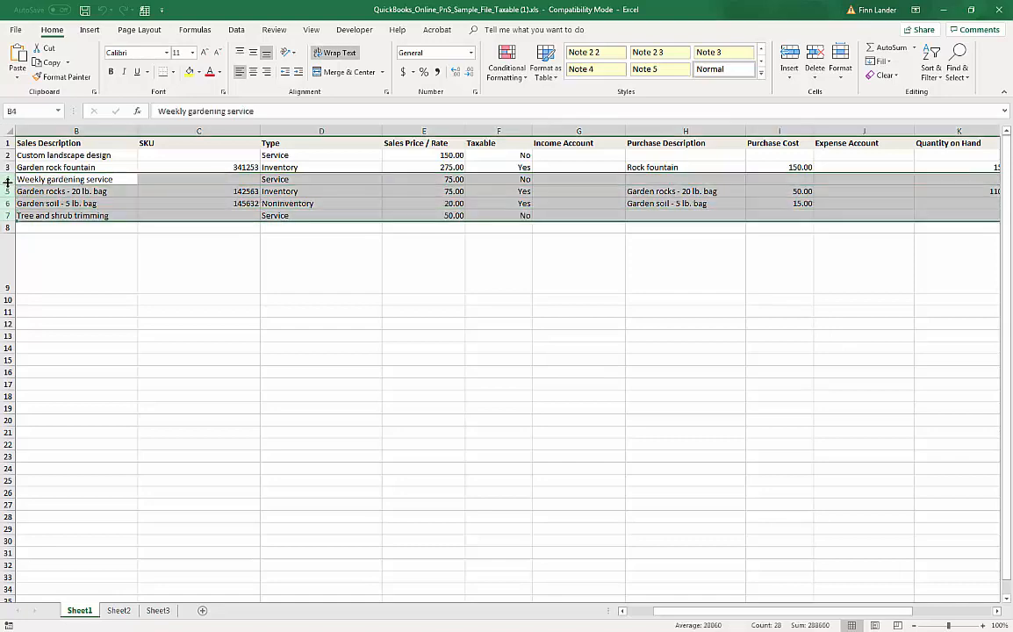
{"action": "left_click", "coordinate": [8, 179]}
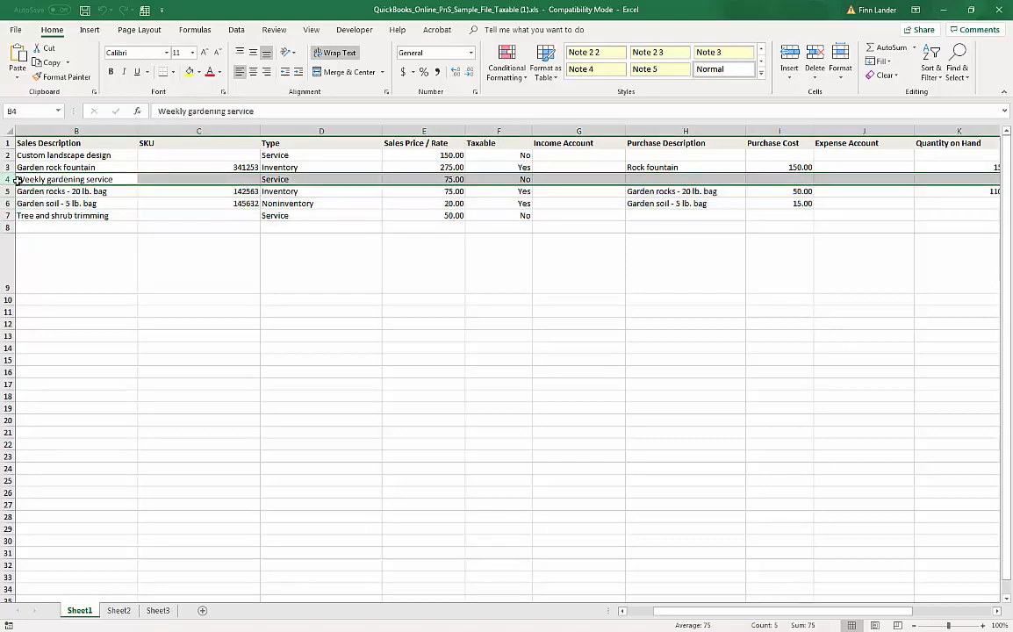
{"action": "left_click_drag", "start_coordinate": [8, 179], "coordinate": [7, 263]}
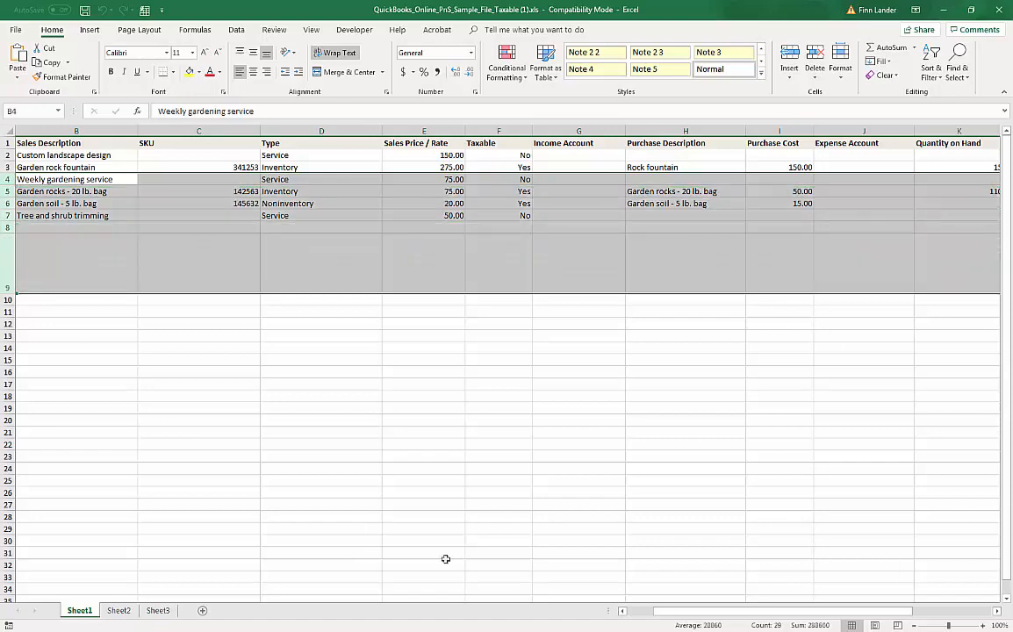
{"action": "left_click_drag", "start_coordinate": [725, 619], "coordinate": [693, 619]}
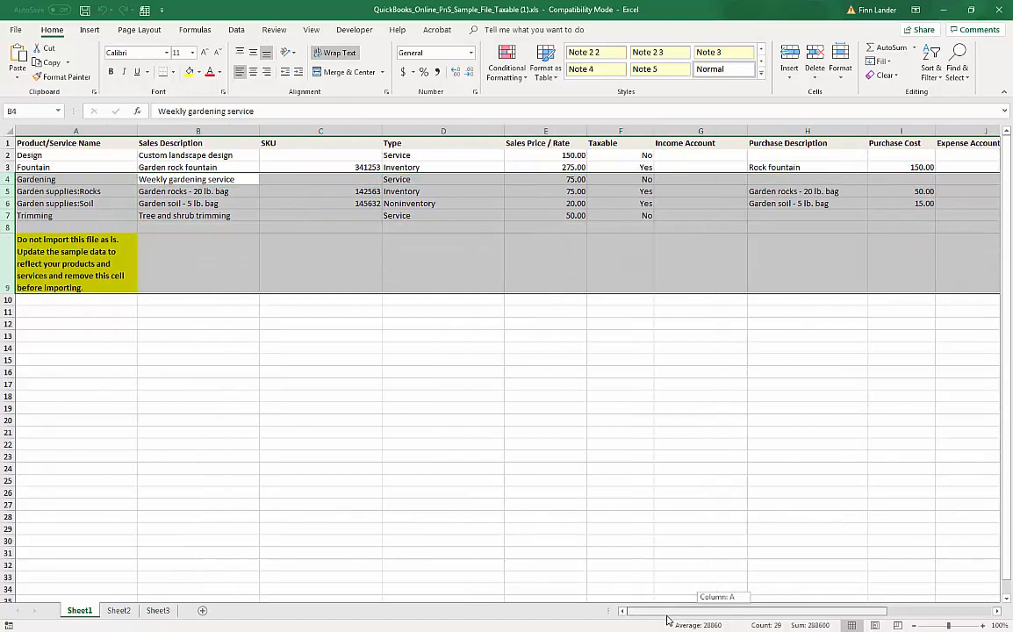
{"action": "left_click", "coordinate": [321, 419]}
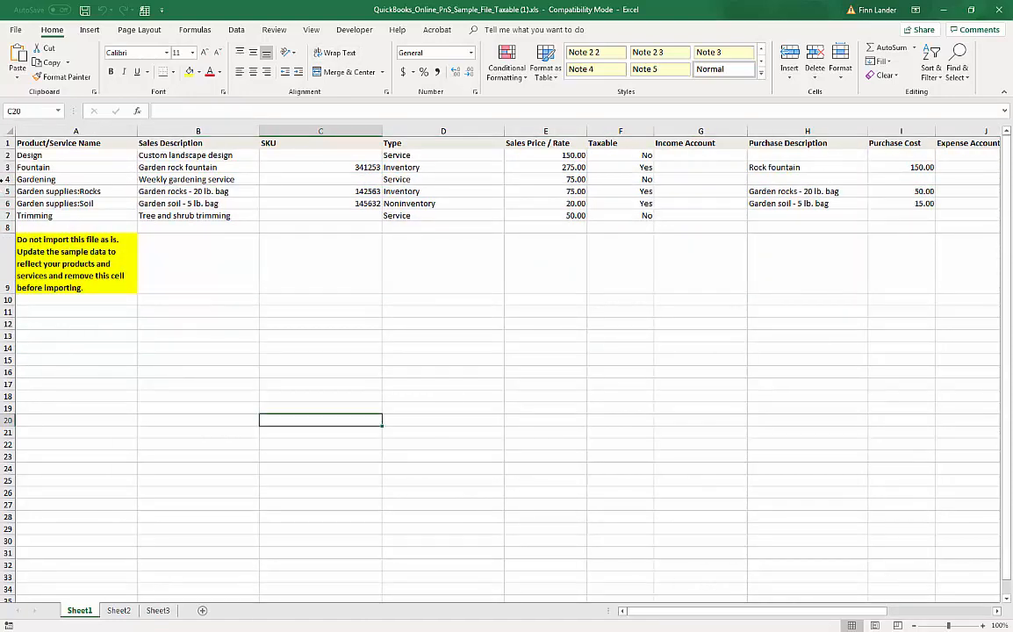
{"action": "left_click_drag", "start_coordinate": [8, 179], "coordinate": [6, 246]}
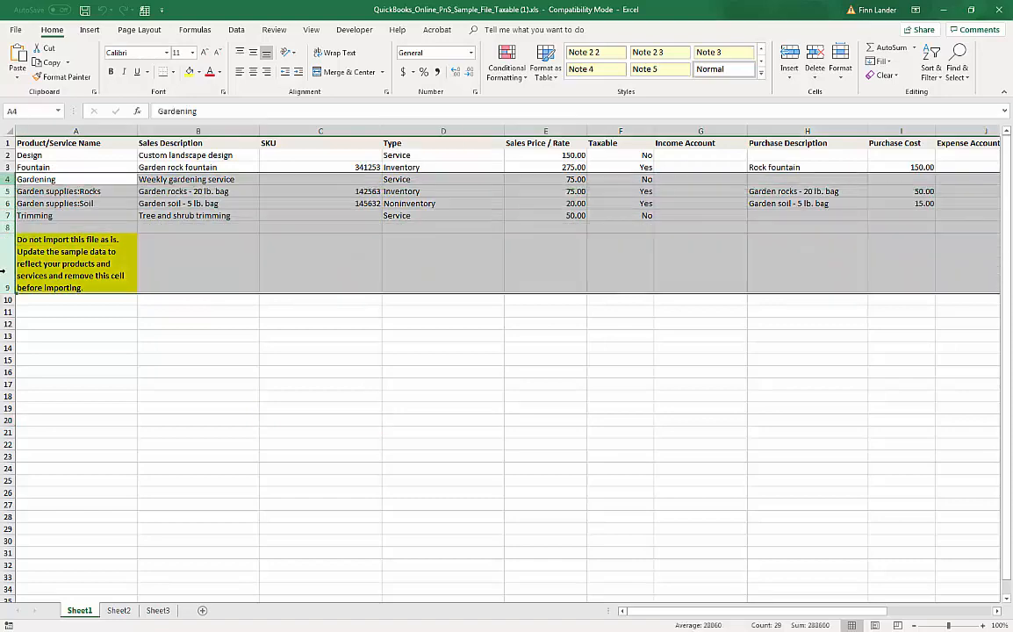
{"action": "right_click", "coordinate": [5, 263]}
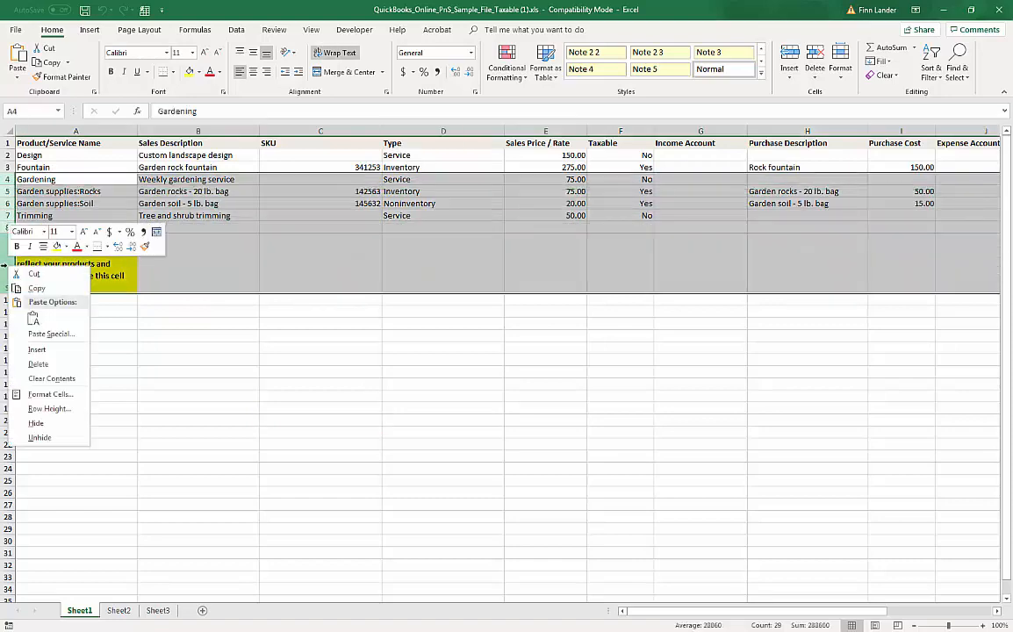
{"action": "left_click", "coordinate": [38, 363]}
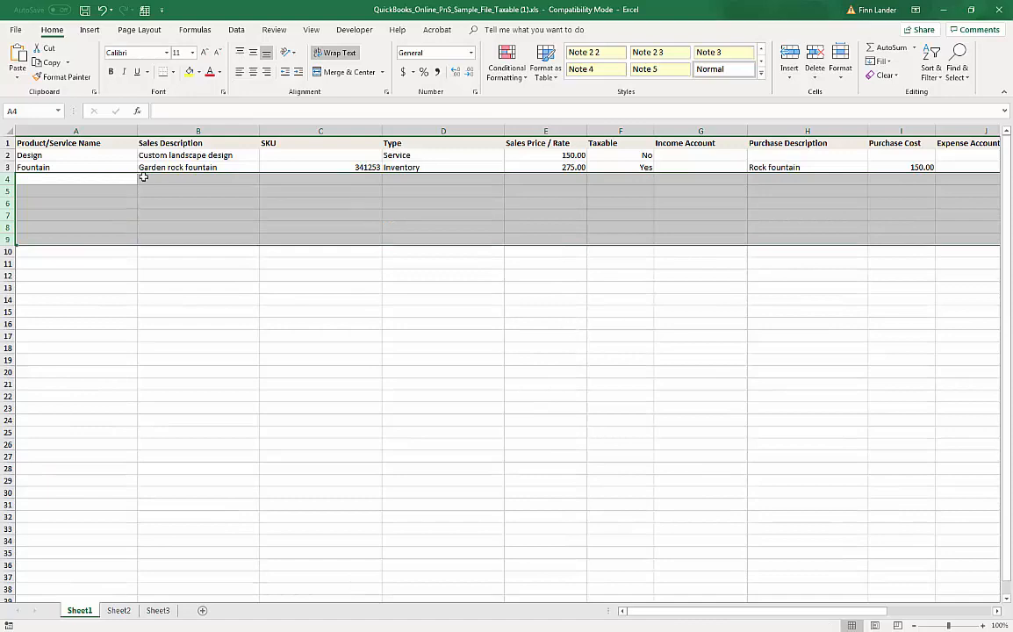
{"action": "left_click", "coordinate": [86, 156]}
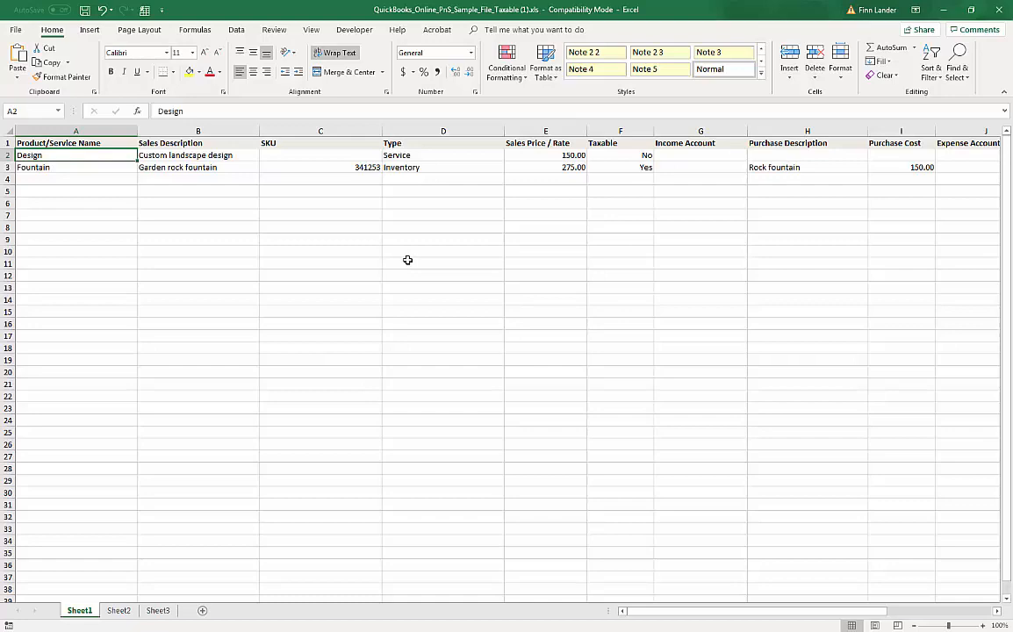
Step: Rename Design to Repair Service, describe it as Equipment Repair, and price it at 35
{"action": "type", "text": "Repa"}
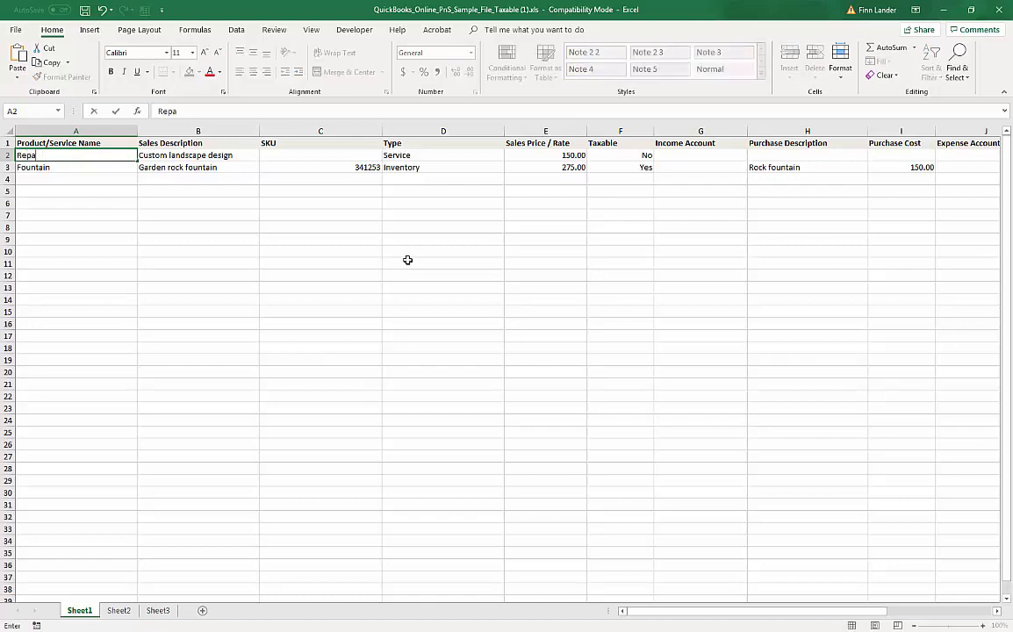
{"action": "type", "text": "ir Service"}
{"action": "key", "text": "Tab"}
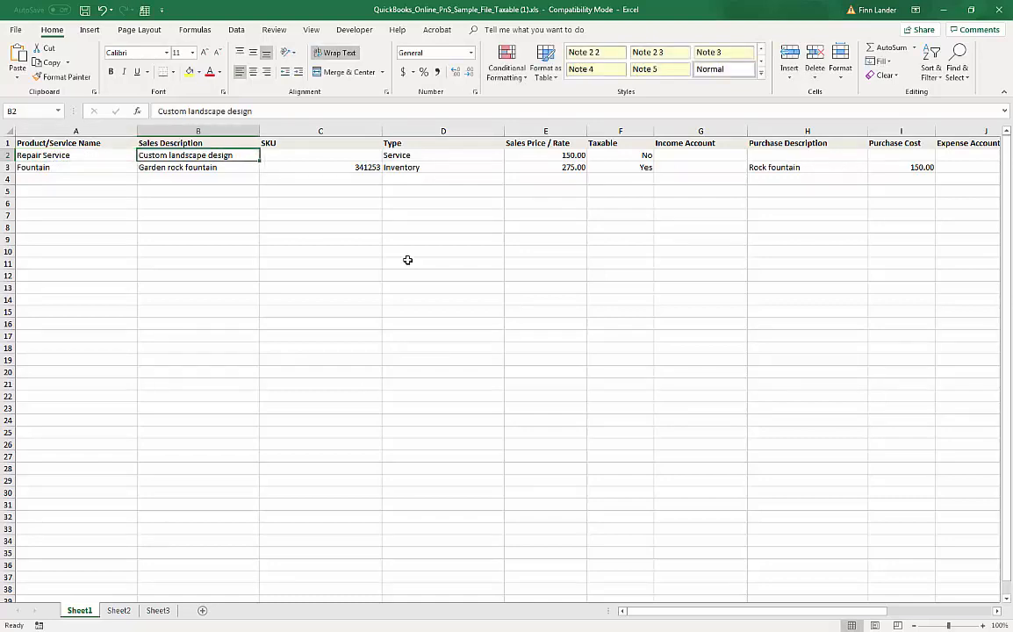
{"action": "type", "text": "Equipment"}
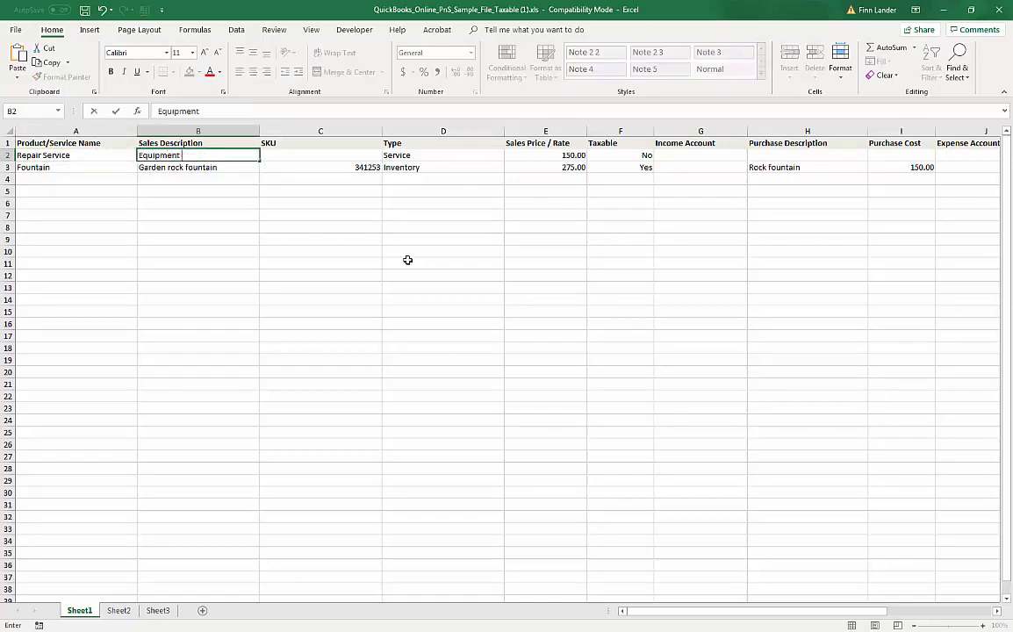
{"action": "type", "text": " Repair"}
{"action": "key", "text": "Tab"}
{"action": "key", "text": "Tab"}
{"action": "key", "text": "Tab"}
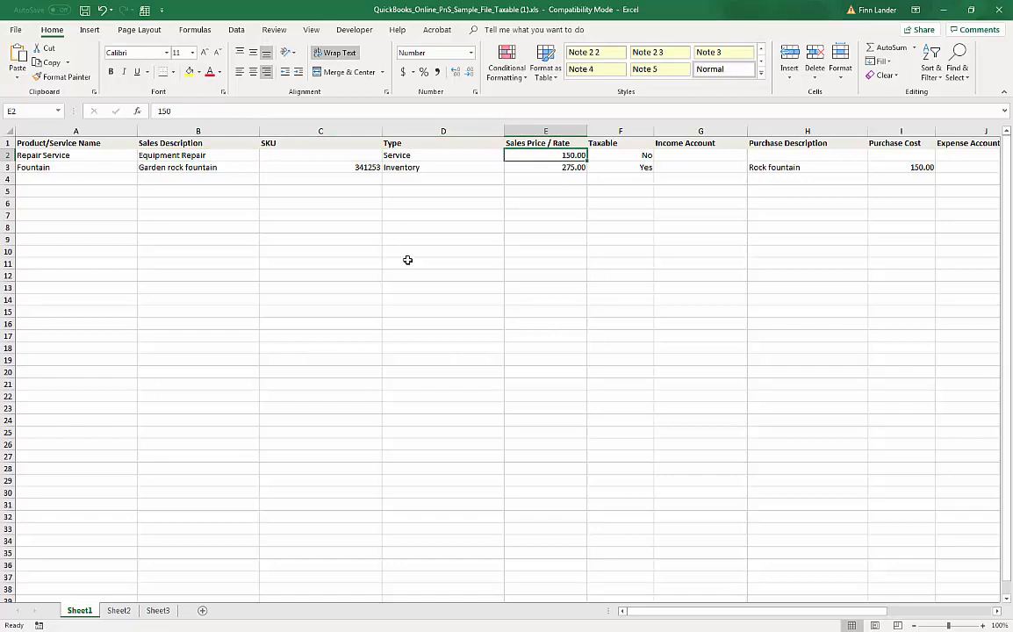
{"action": "type", "text": "35"}
{"action": "key", "text": "Tab"}
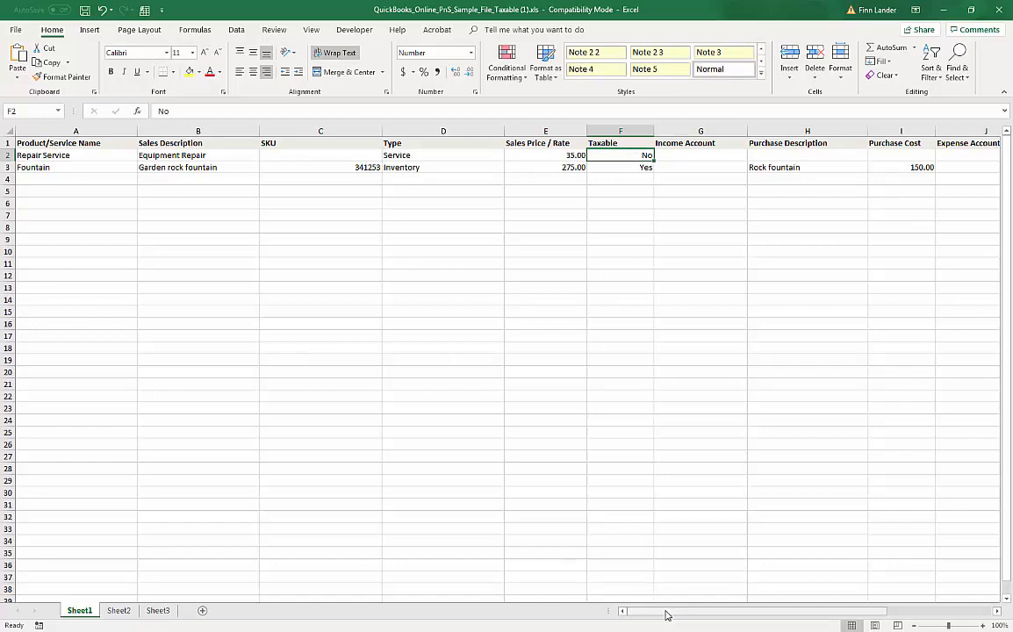
{"action": "mouse_move", "coordinate": [665, 614]}
{"action": "left_mouse_down"}
{"action": "mouse_move", "coordinate": [785, 622]}
{"action": "mouse_move", "coordinate": [652, 628]}
{"action": "left_mouse_up"}
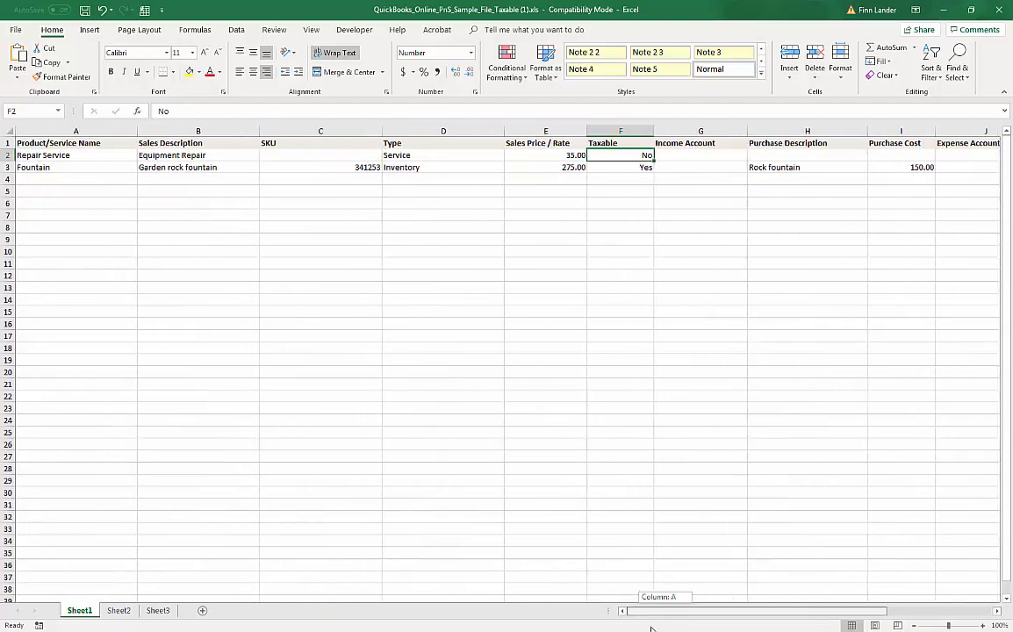
Step: Delete the SKU column and AutoFit the Type, Sales Description, Name and Taxable columns
{"action": "left_click", "coordinate": [333, 130]}
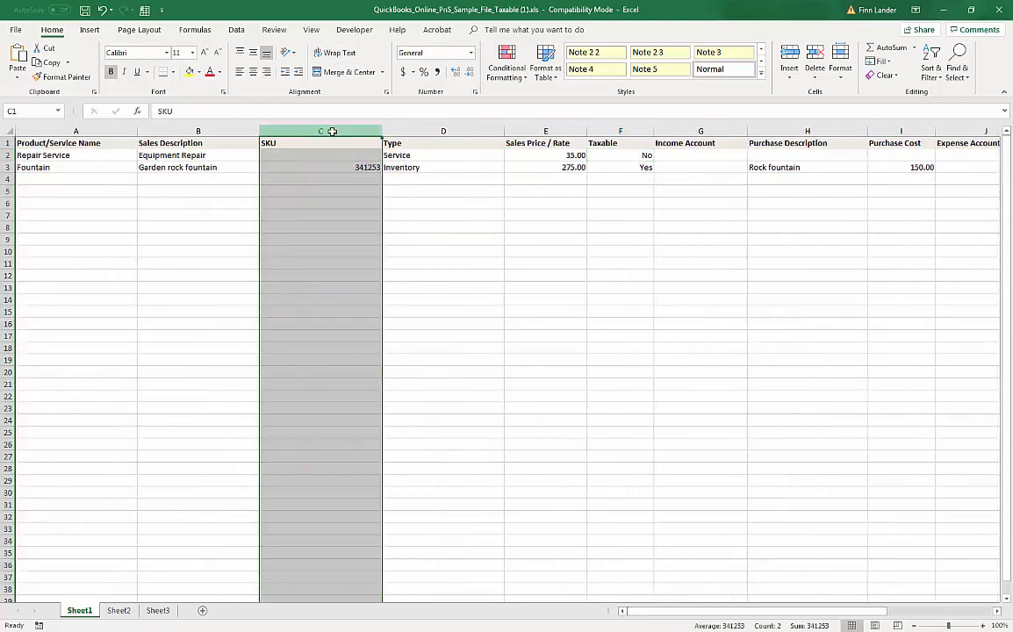
{"action": "right_click", "coordinate": [333, 130]}
{"action": "left_click", "coordinate": [485, 255]}
{"action": "double_click", "coordinate": [382, 131]}
{"action": "double_click", "coordinate": [259, 131]}
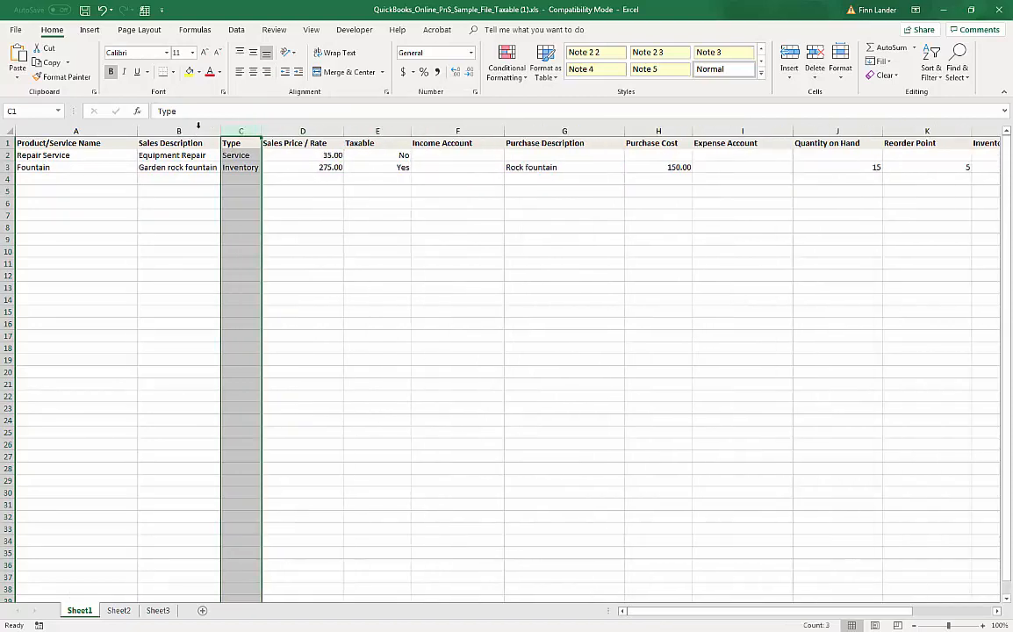
{"action": "double_click", "coordinate": [139, 130]}
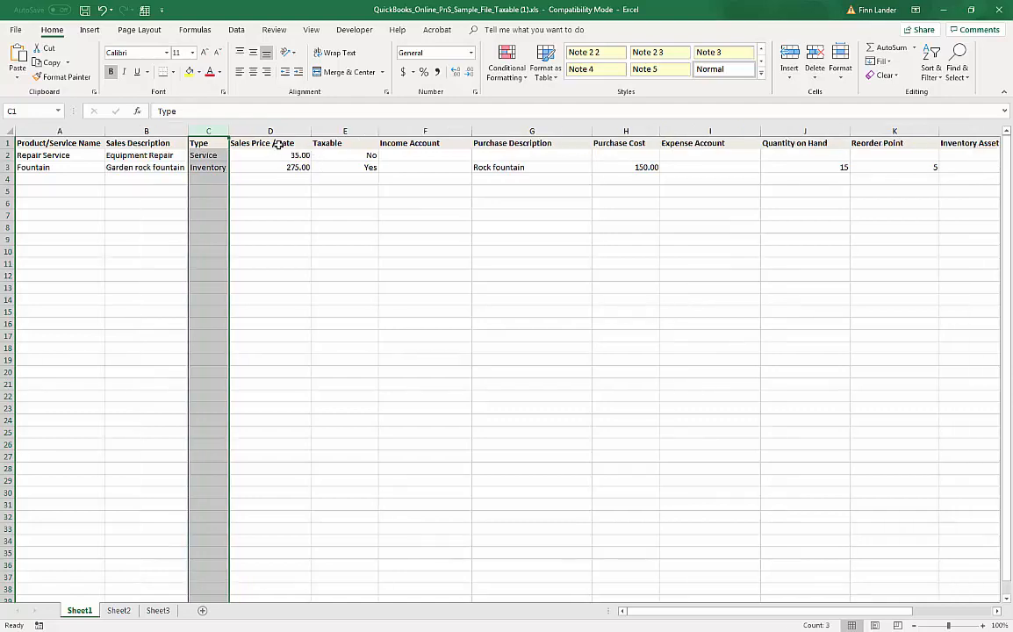
{"action": "double_click", "coordinate": [375, 131]}
Step: Delete the Purchase Description column
{"action": "left_click", "coordinate": [498, 130]}
{"action": "right_click", "coordinate": [502, 131]}
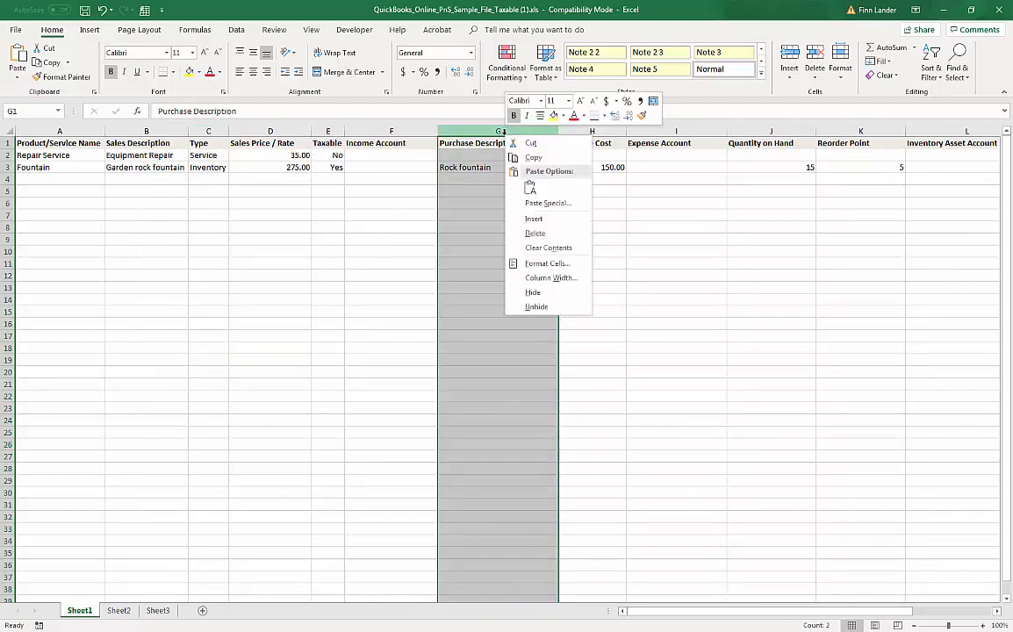
{"action": "key", "text": "Escape"}
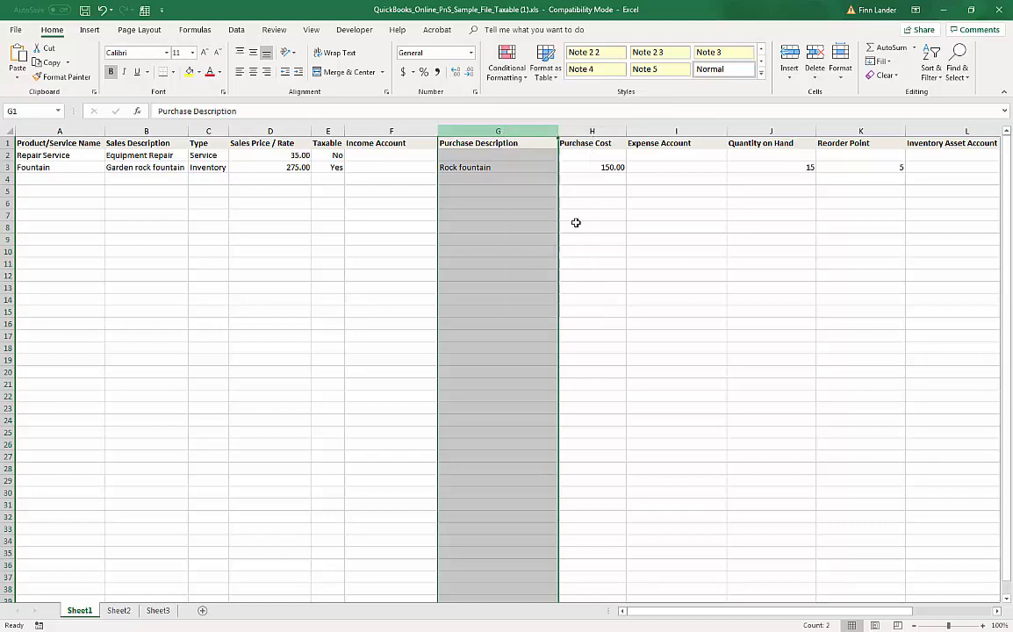
{"action": "left_click", "coordinate": [576, 223]}
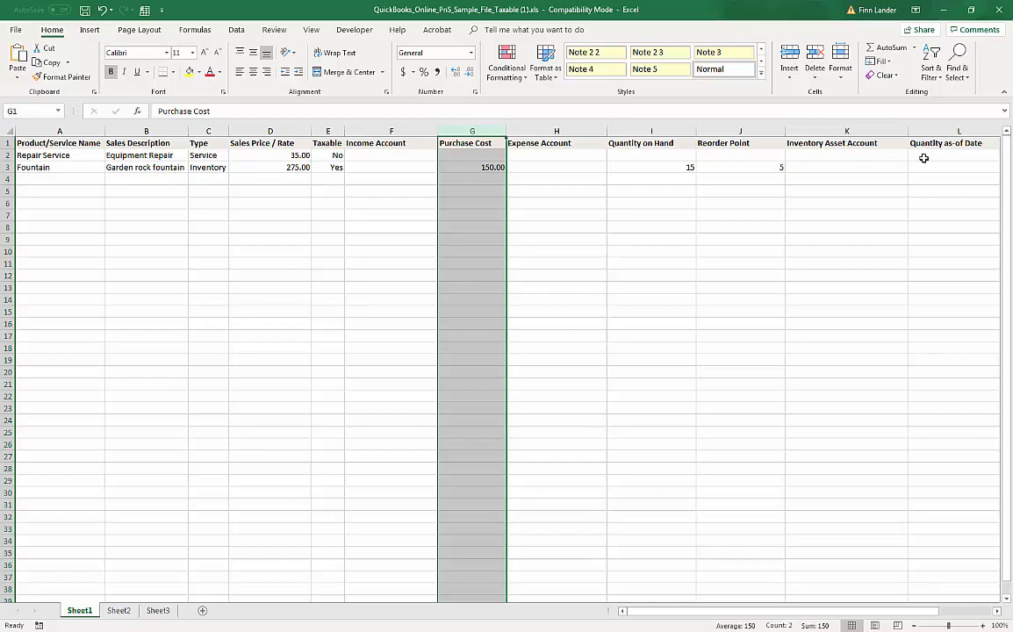
{"action": "left_click_drag", "start_coordinate": [796, 610], "coordinate": [774, 611]}
Step: Set Repair Service's income account to Sales
{"action": "left_click", "coordinate": [395, 155]}
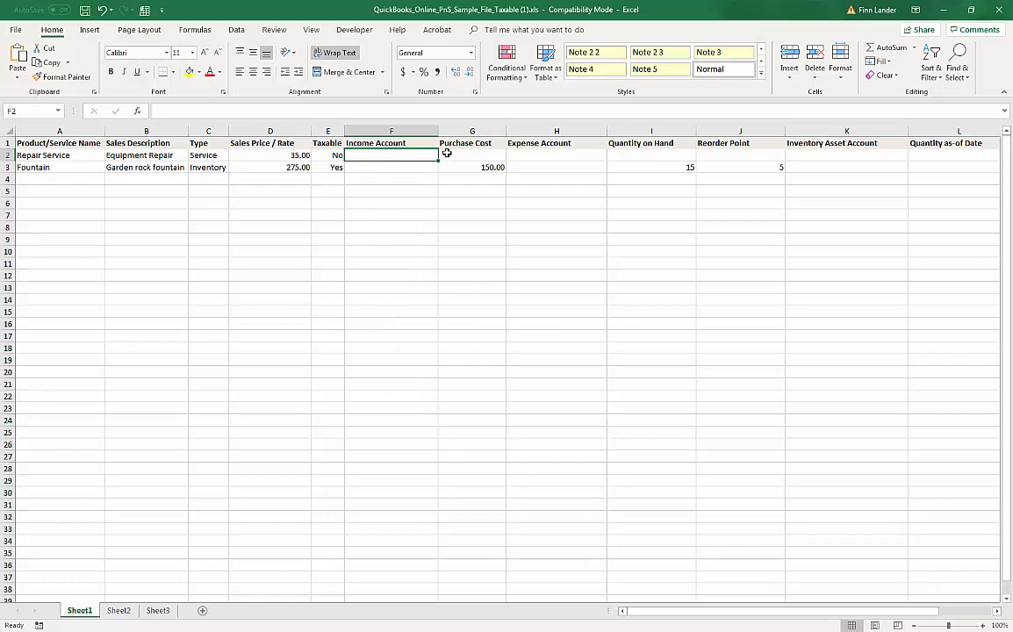
{"action": "type", "text": "Sales"}
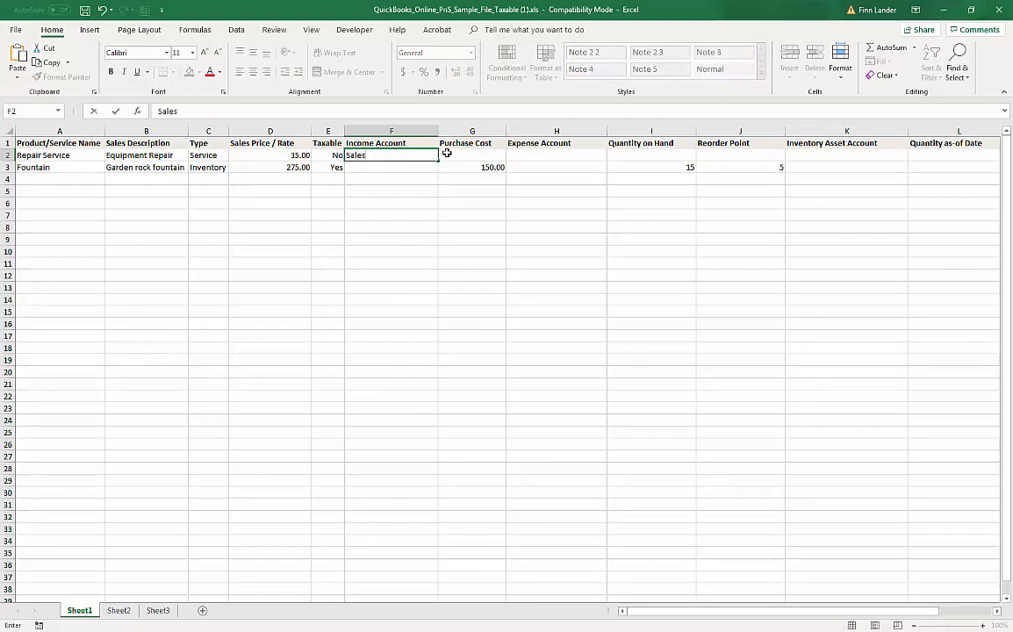
{"action": "left_click", "coordinate": [447, 154]}
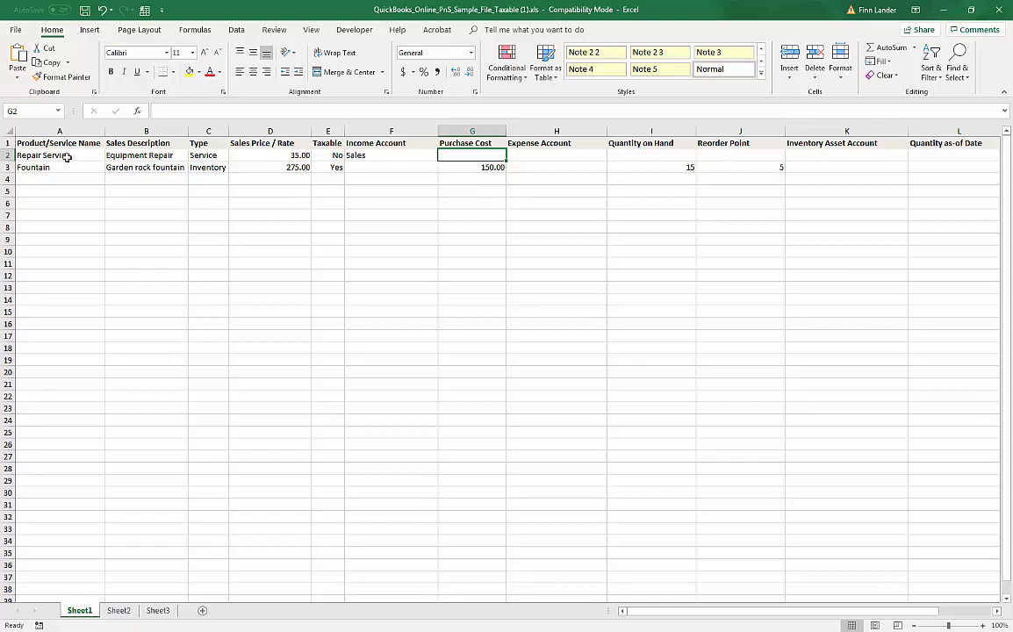
Step: Rename Fountain to Acer Laptop, described as 15.6 inch Aspire laptop, priced 459.95
{"action": "left_click", "coordinate": [41, 167]}
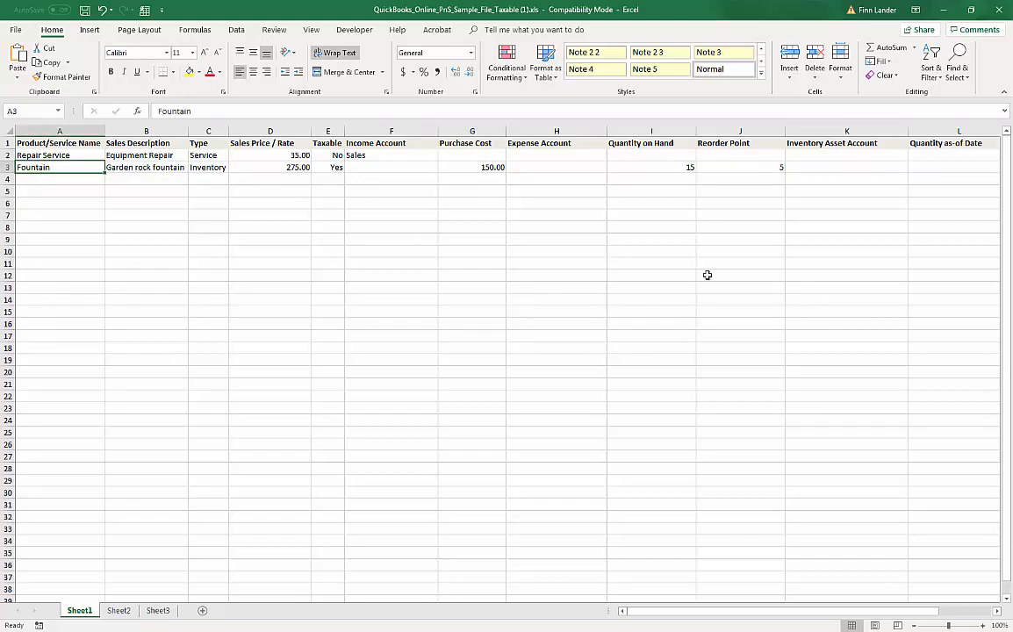
{"action": "type", "text": "Acer"}
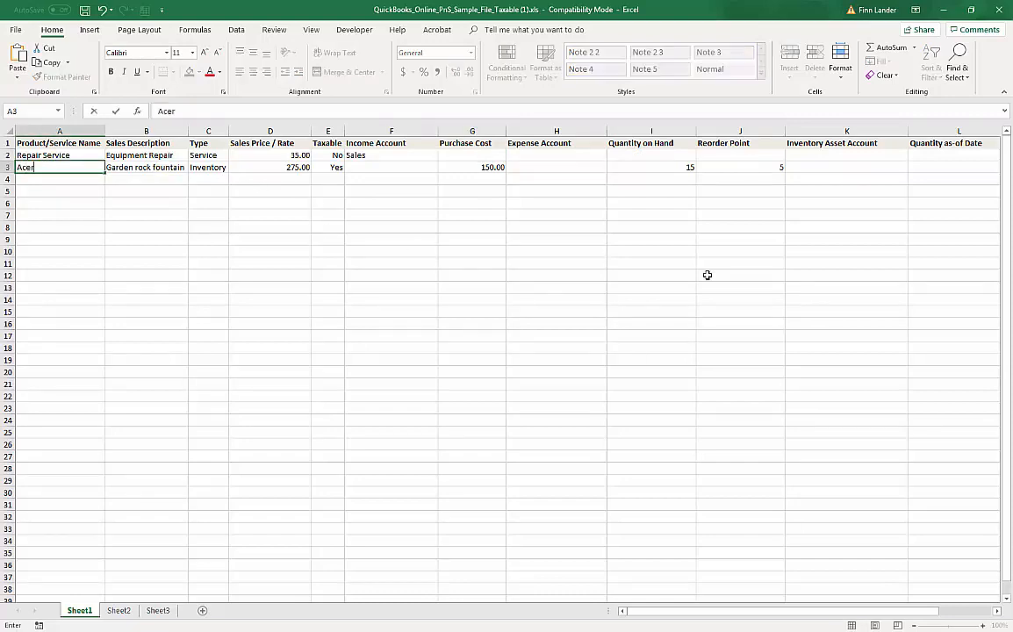
{"action": "type", "text": " Laptop"}
{"action": "key", "text": "Tab"}
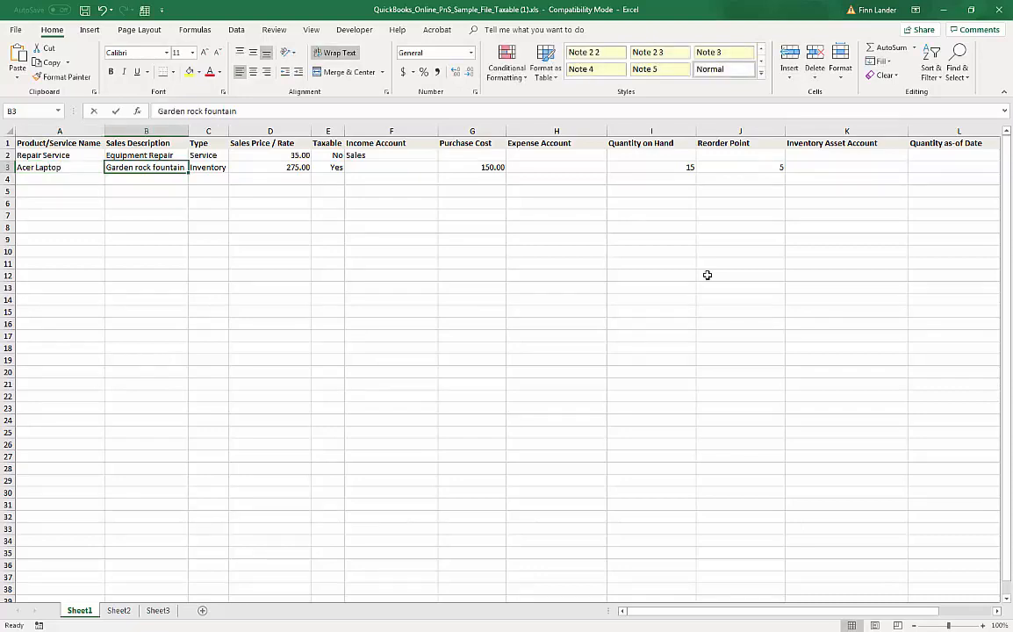
{"action": "type", "text": "15.6 inch"}
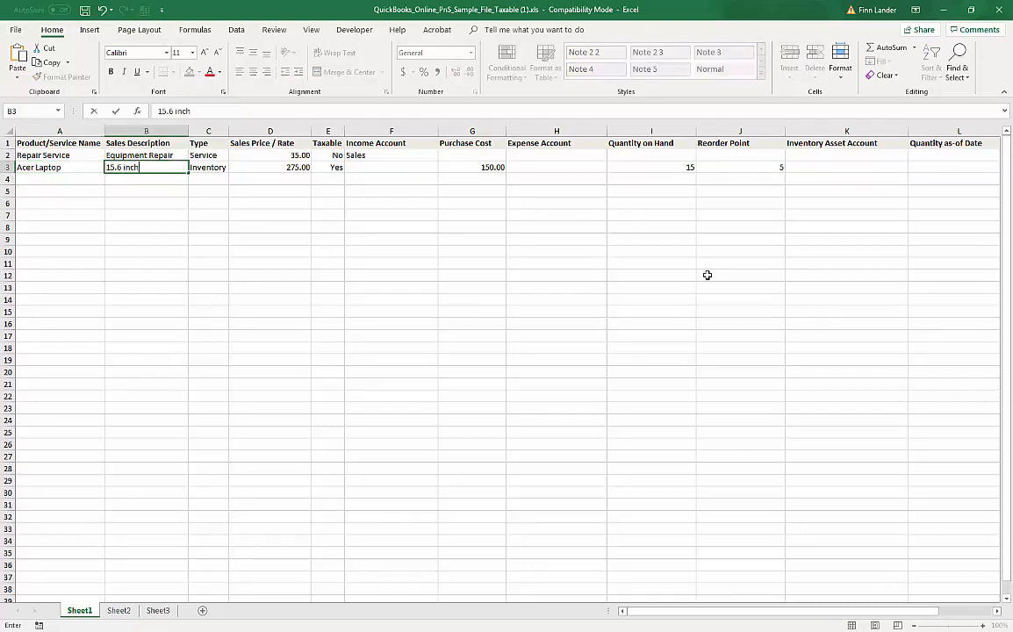
{"action": "type", "text": " Aspire laptop"}
{"action": "key", "text": "Tab"}
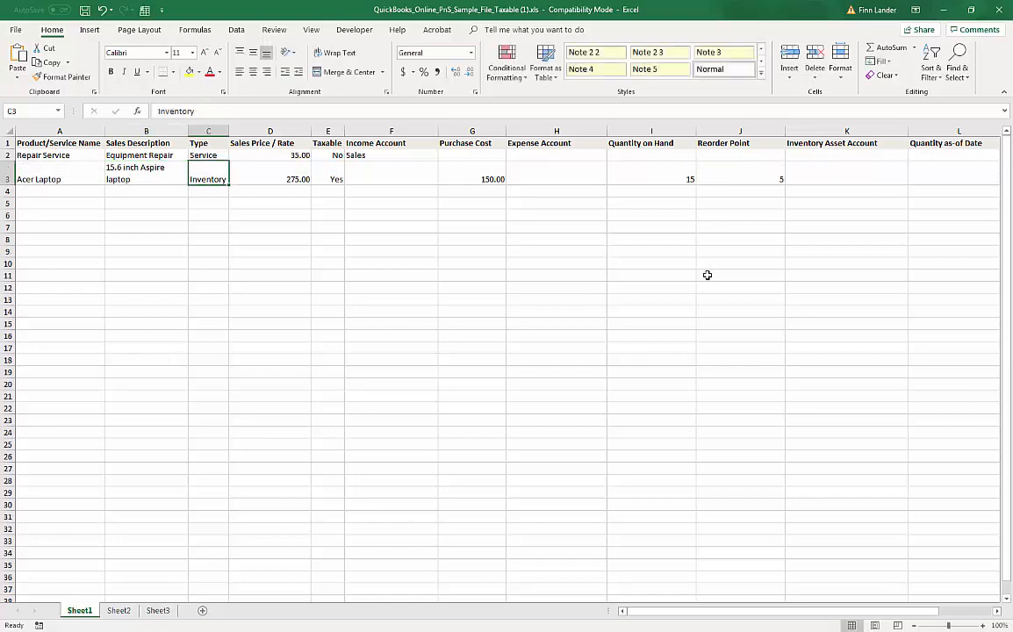
{"action": "key", "text": "Tab"}
{"action": "type", "text": "459.95"}
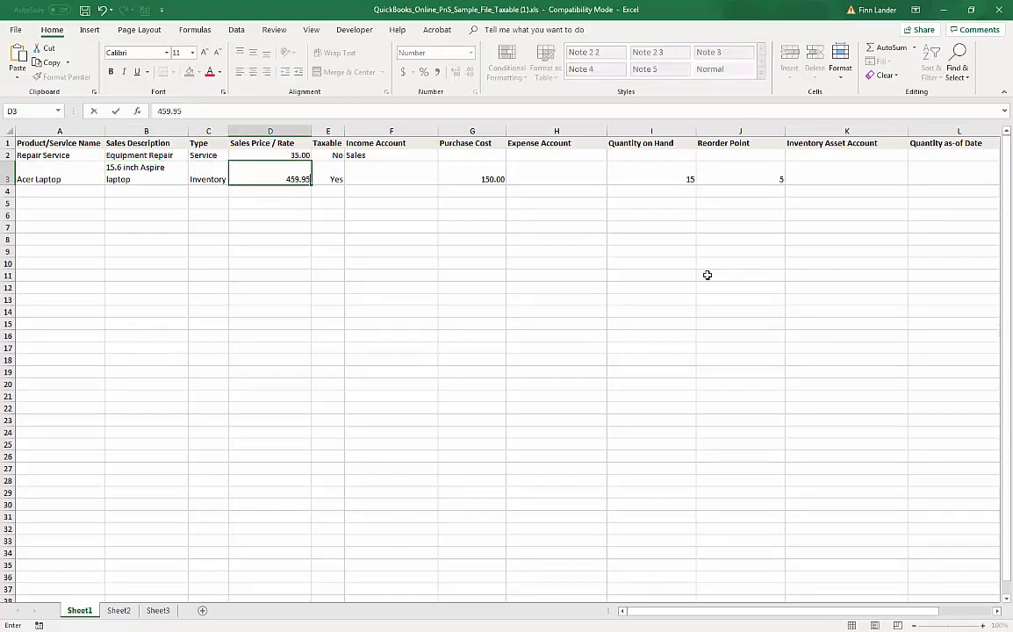
{"action": "key", "text": "Tab"}
Step: Give Acer Laptop income account Sales, purchase cost 229.95 and expense account Cost of Goods Sold
{"action": "key", "text": "Tab"}
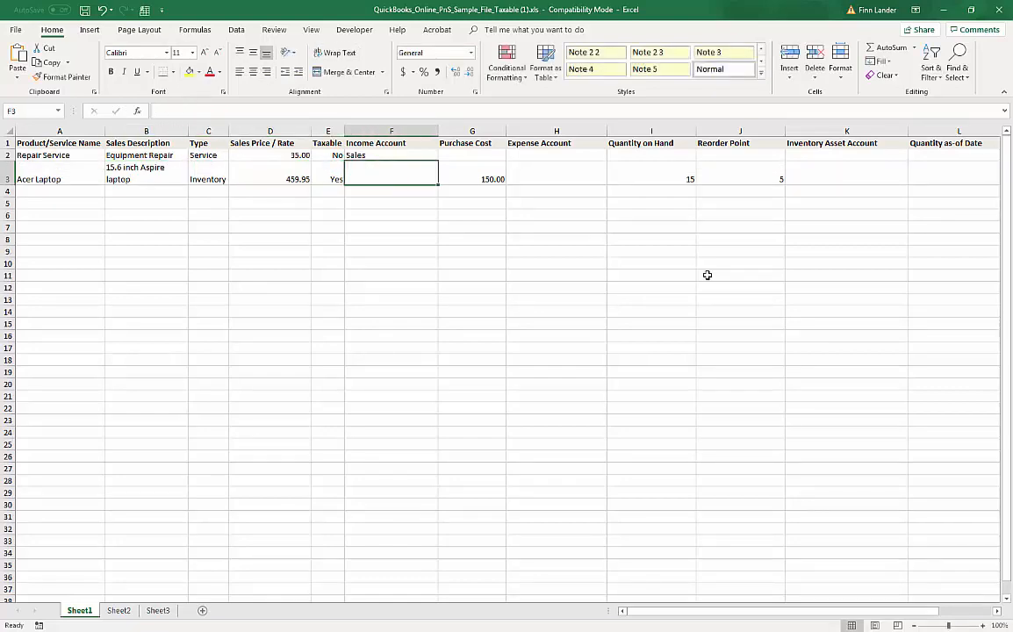
{"action": "type", "text": "Sales"}
{"action": "key", "text": "Tab"}
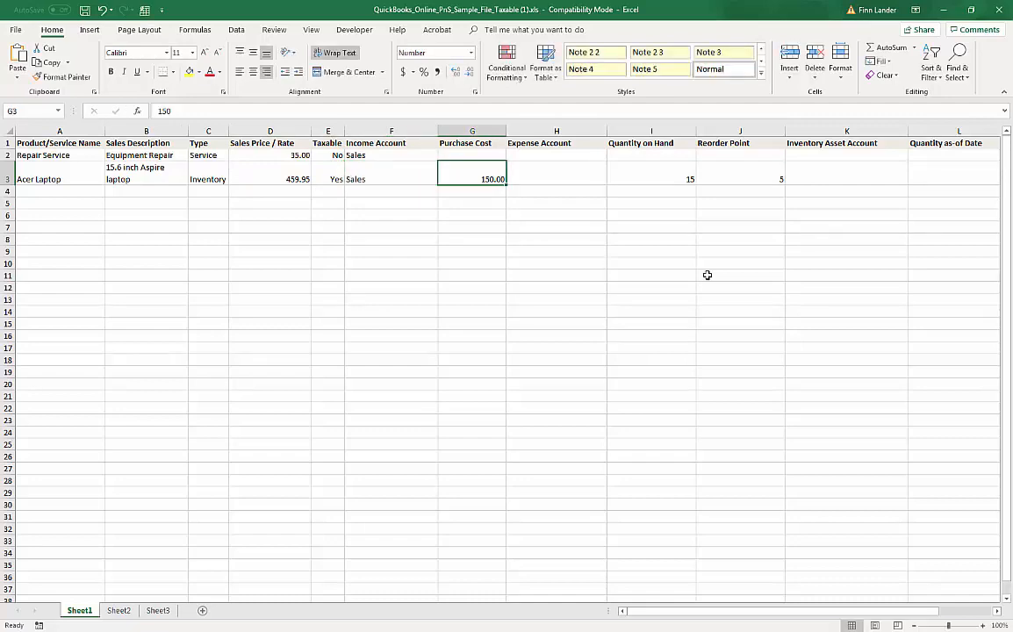
{"action": "type", "text": "229.95"}
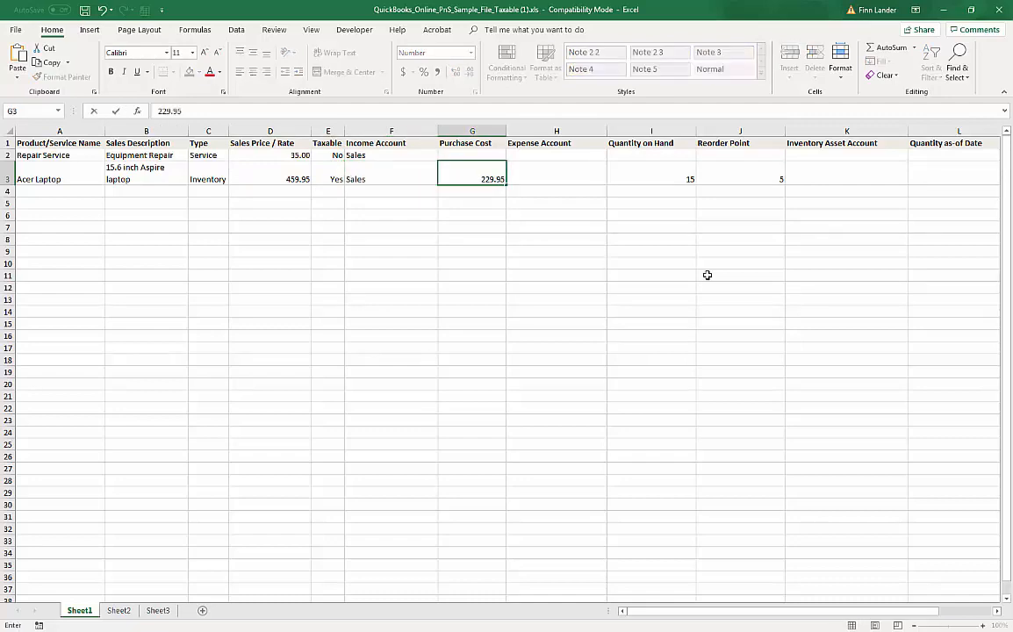
{"action": "key", "text": "Tab"}
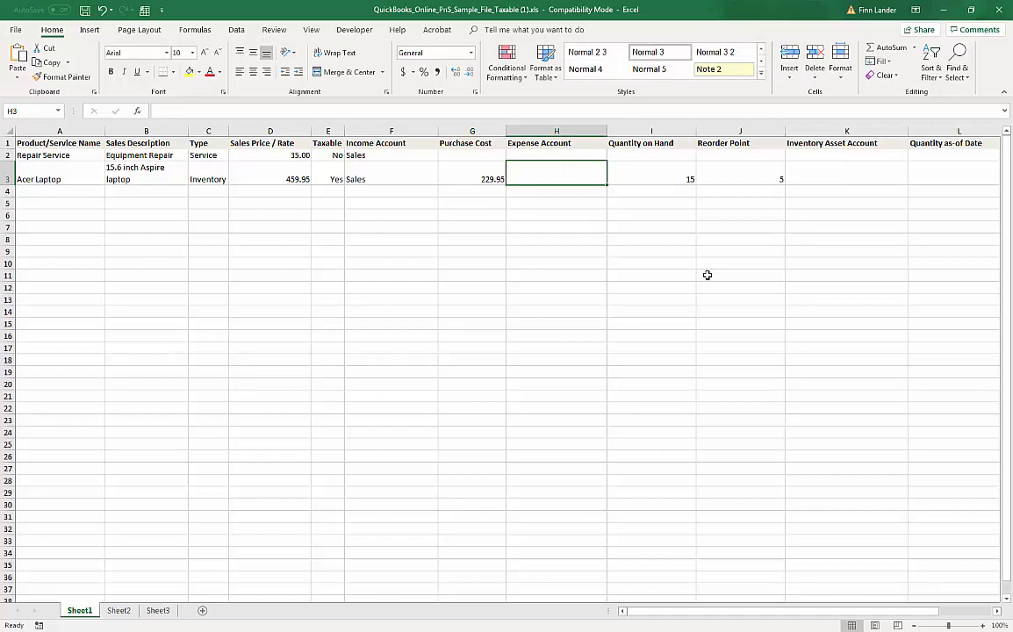
{"action": "type", "text": "Cost of G"}
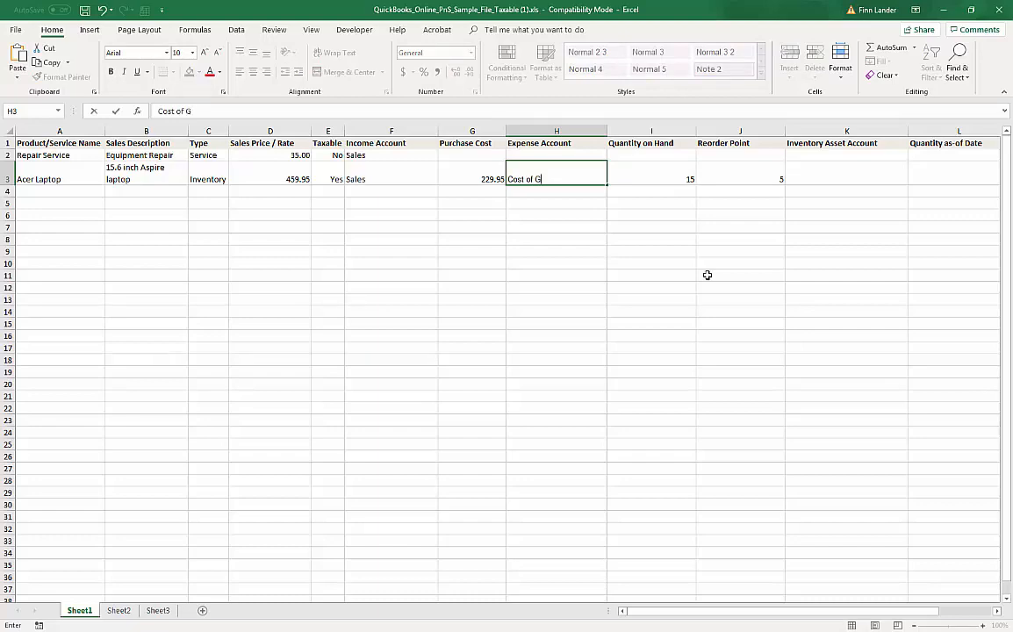
{"action": "type", "text": "oods Sold"}
{"action": "key", "text": "Tab"}
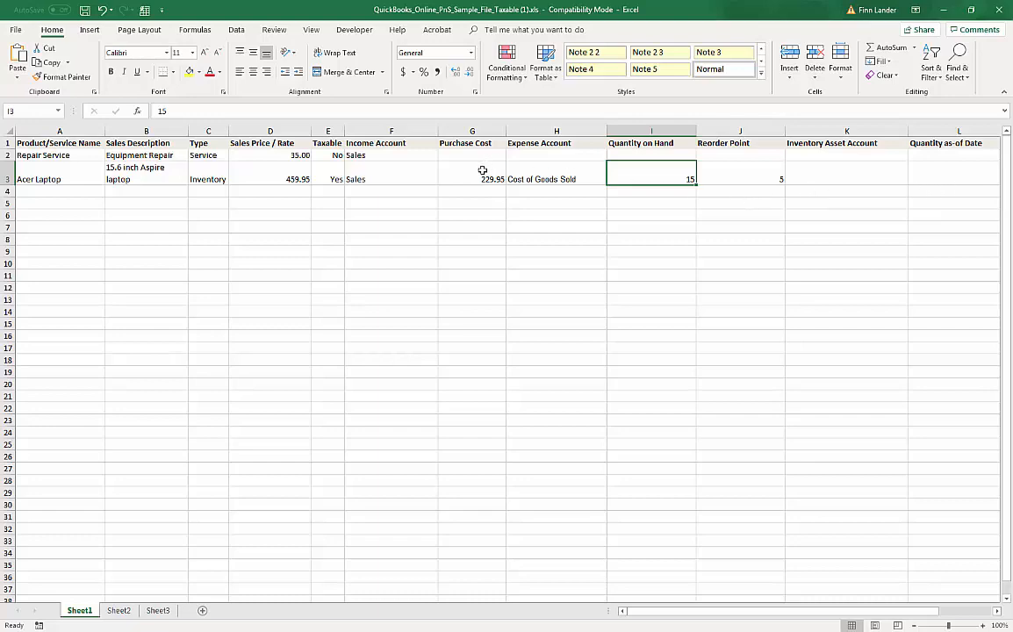
Step: Enter reorder point 2, Inventory Asset Account, and as-of date 23/9/2022 for Acer Laptop
{"action": "left_click", "coordinate": [757, 175]}
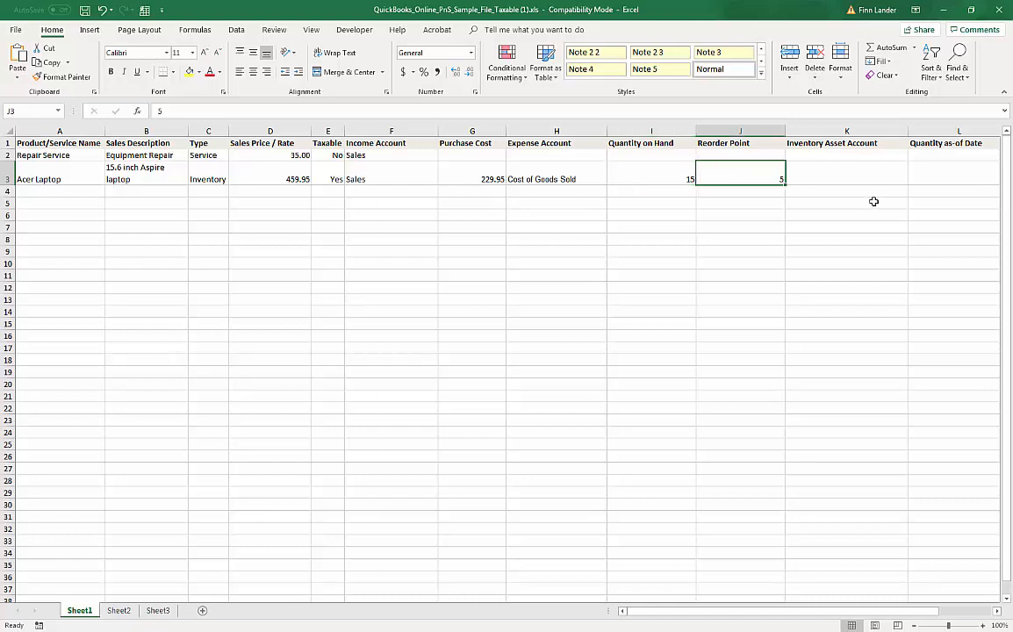
{"action": "type", "text": "2"}
{"action": "key", "text": "Tab"}
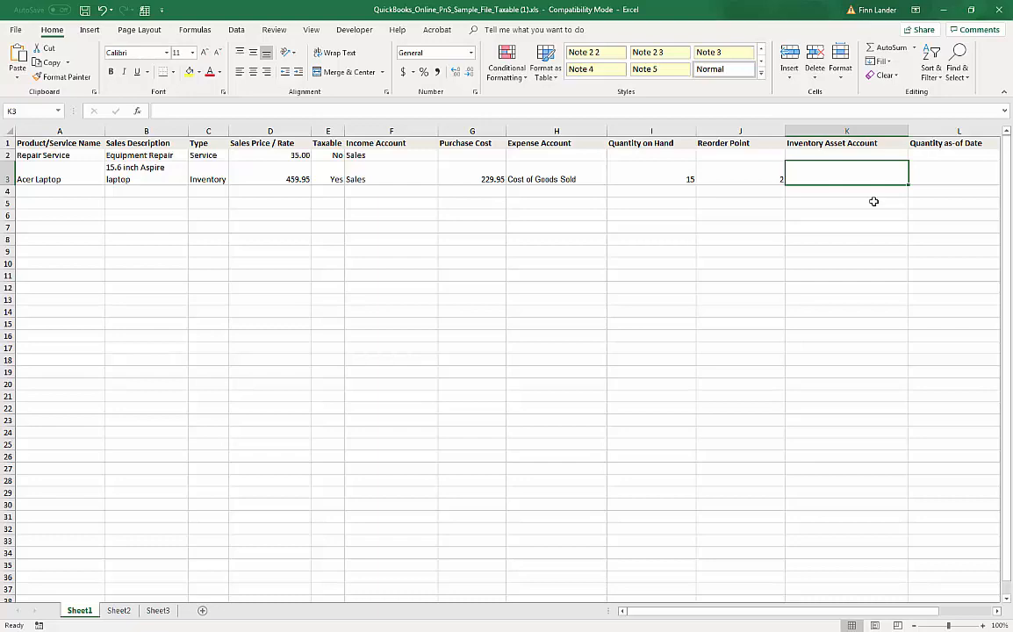
{"action": "type", "text": "Inv"}
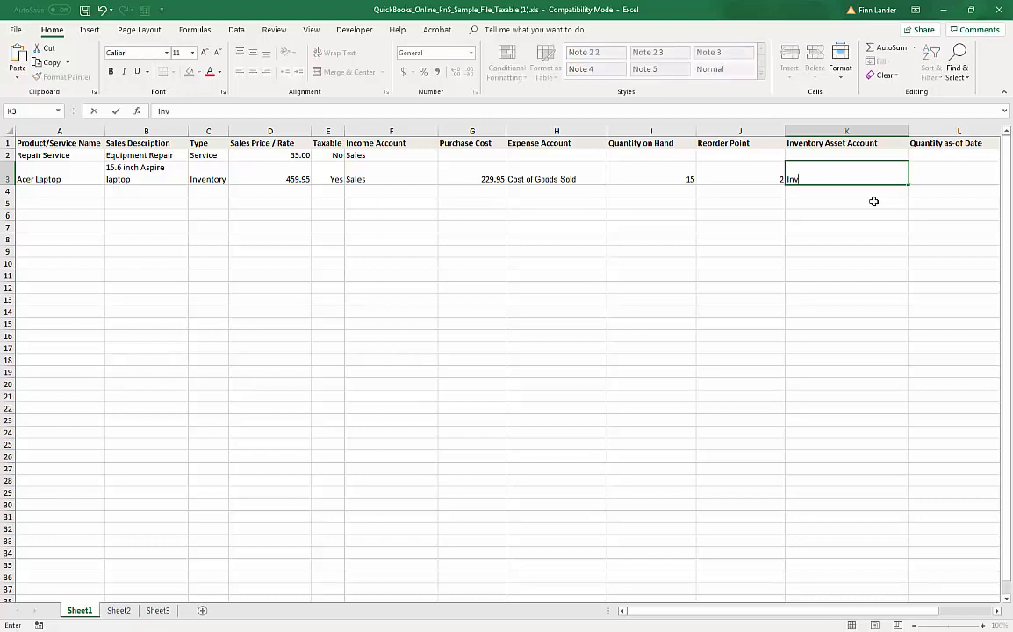
{"action": "type", "text": "entory Asset Account"}
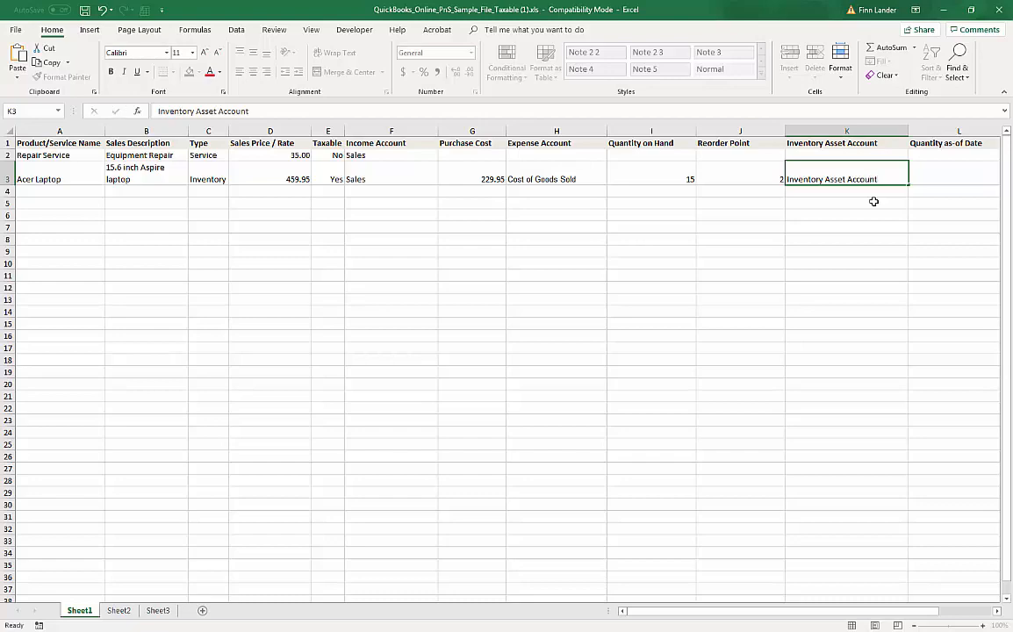
{"action": "key", "text": "Tab"}
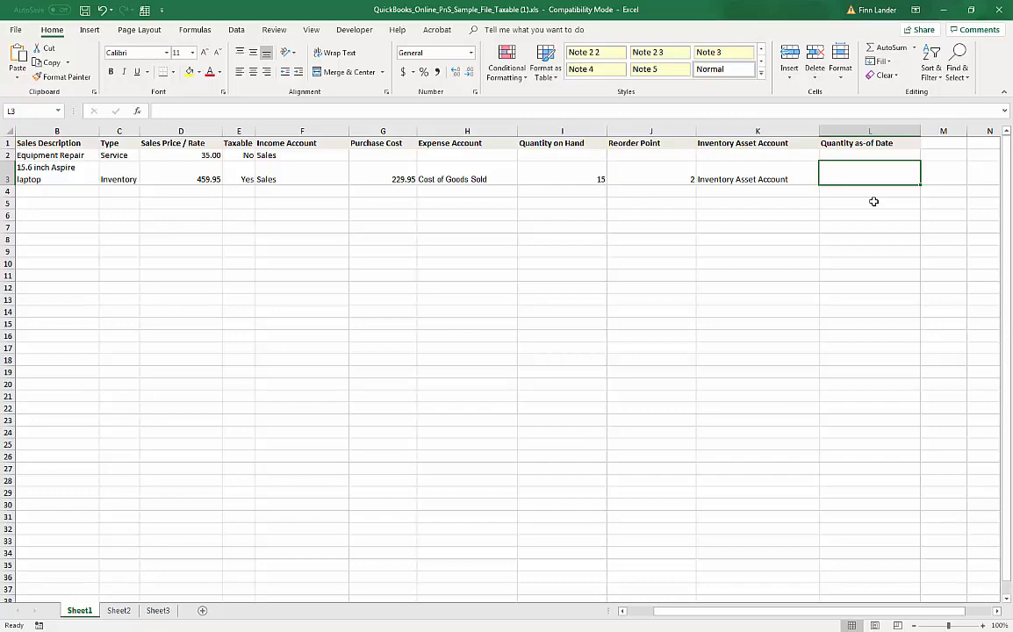
{"action": "type", "text": "23/9"}
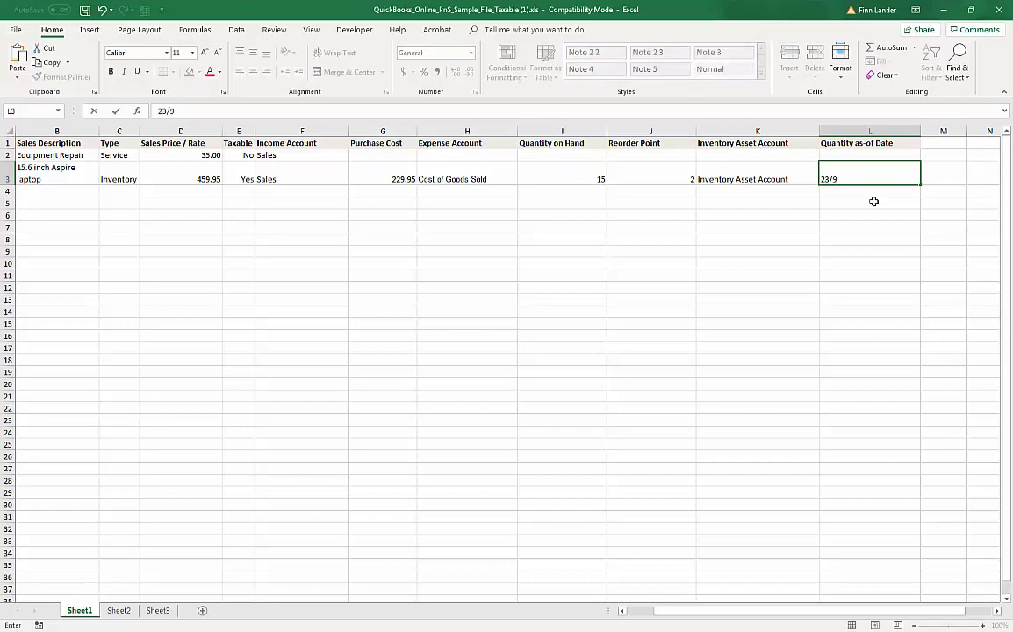
{"action": "type", "text": "/2022"}
{"action": "left_click_drag", "start_coordinate": [768, 618], "coordinate": [740, 613]}
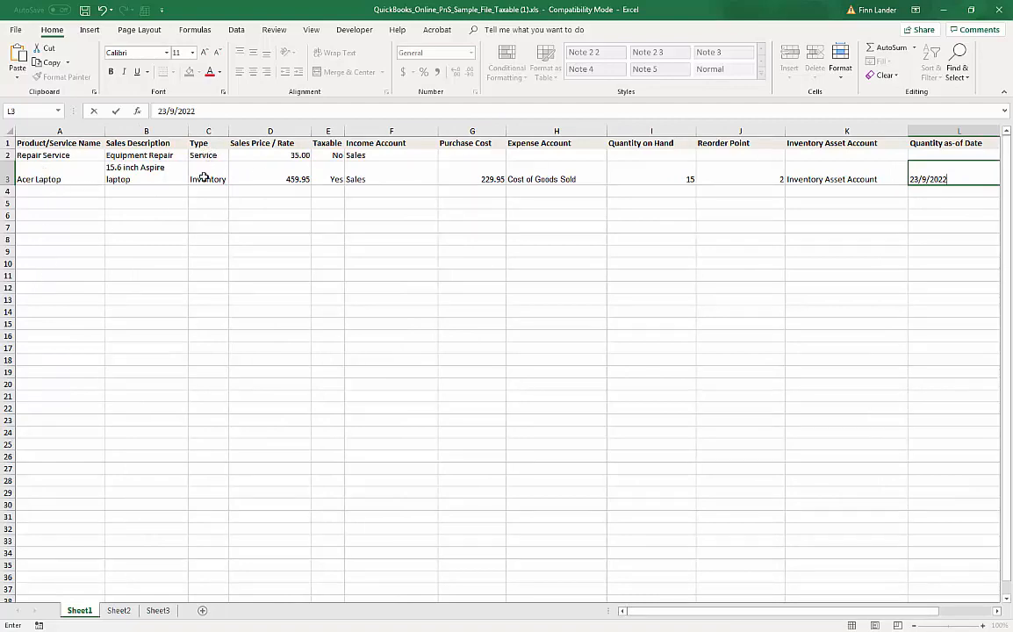
{"action": "mouse_move", "coordinate": [635, 612]}
{"action": "left_mouse_down"}
{"action": "mouse_move", "coordinate": [752, 614]}
{"action": "mouse_move", "coordinate": [641, 619]}
{"action": "left_mouse_up"}
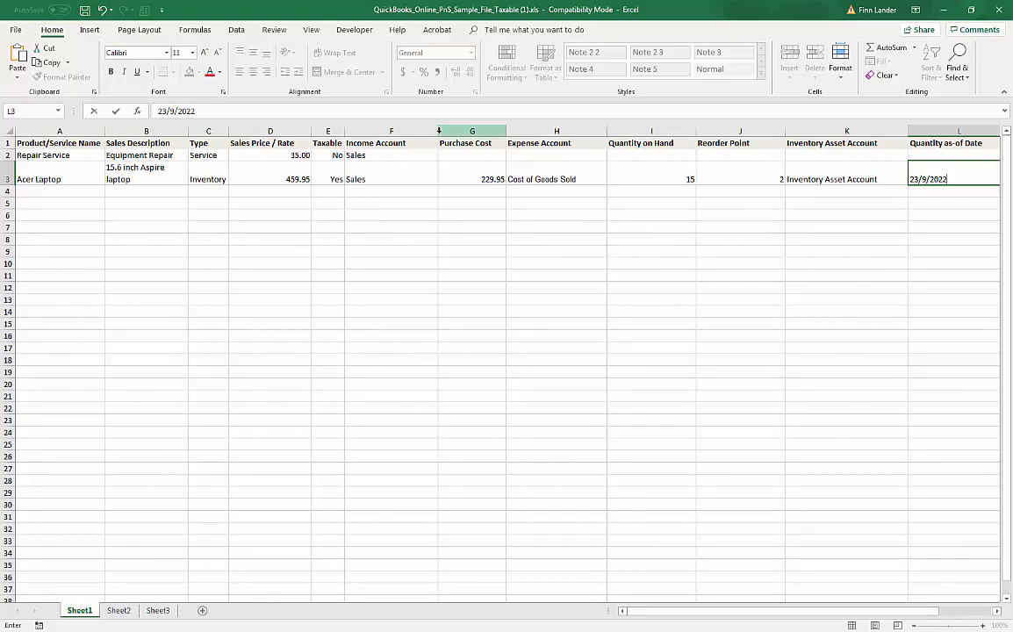
Step: Narrow columns F through L to fit their contents
{"action": "left_click", "coordinate": [419, 214]}
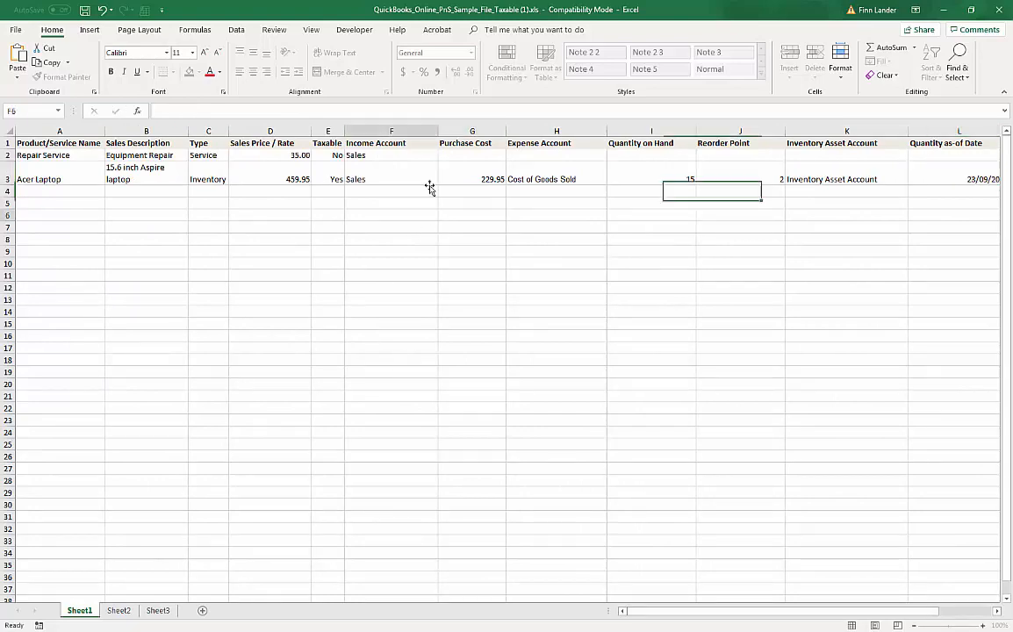
{"action": "left_click_drag", "start_coordinate": [436, 130], "coordinate": [409, 130]}
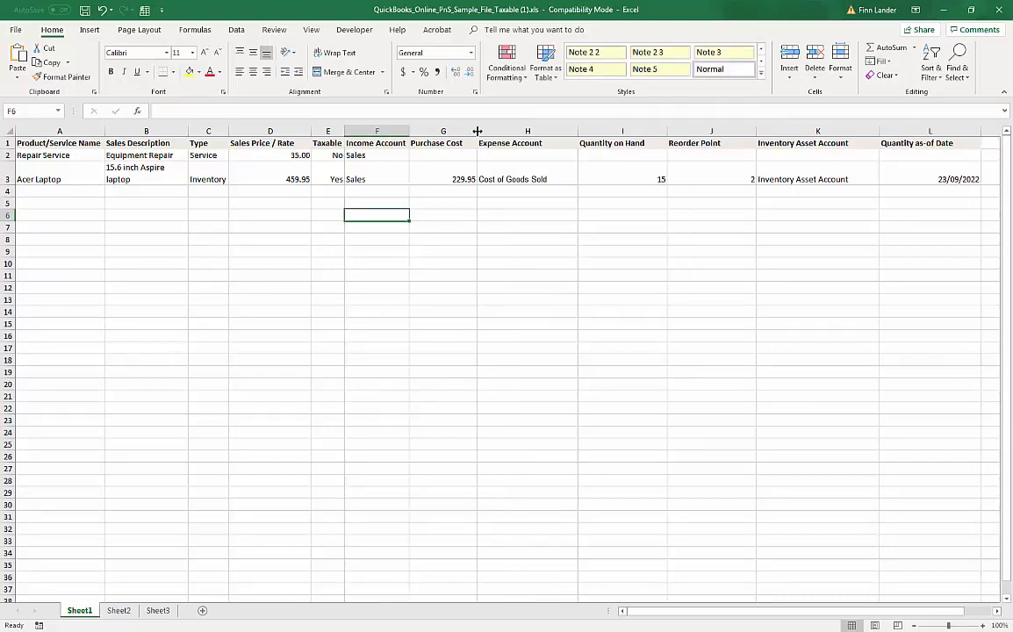
{"action": "left_click_drag", "start_coordinate": [477, 131], "coordinate": [465, 130]}
{"action": "left_click_drag", "start_coordinate": [566, 131], "coordinate": [539, 131]}
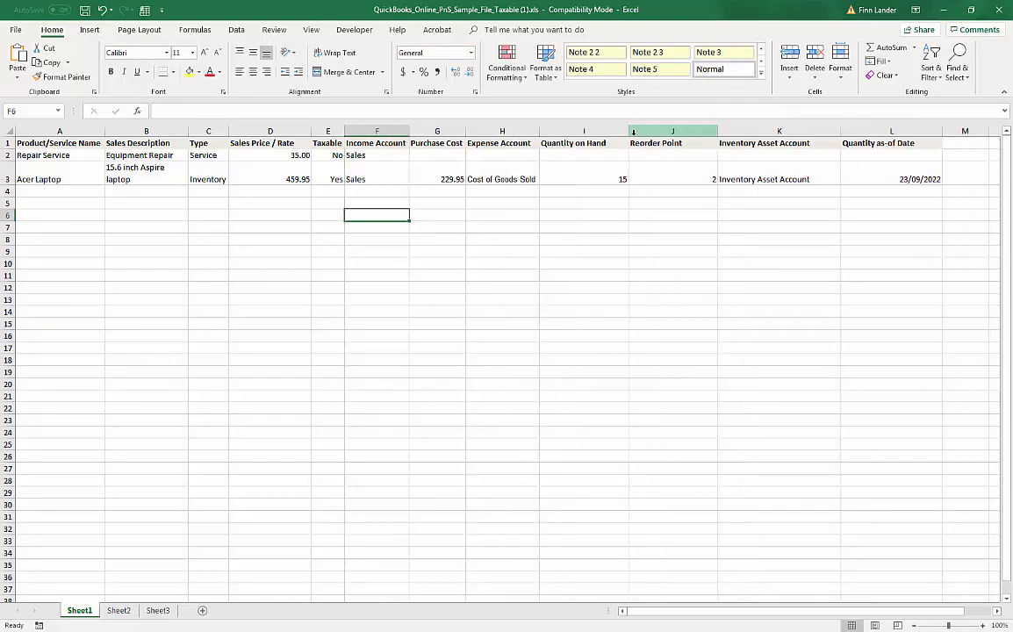
{"action": "left_click_drag", "start_coordinate": [629, 131], "coordinate": [609, 131]}
{"action": "left_click_drag", "start_coordinate": [698, 131], "coordinate": [666, 131]}
{"action": "left_click_drag", "start_coordinate": [789, 130], "coordinate": [762, 130]}
{"action": "left_click_drag", "start_coordinate": [863, 131], "coordinate": [840, 130]}
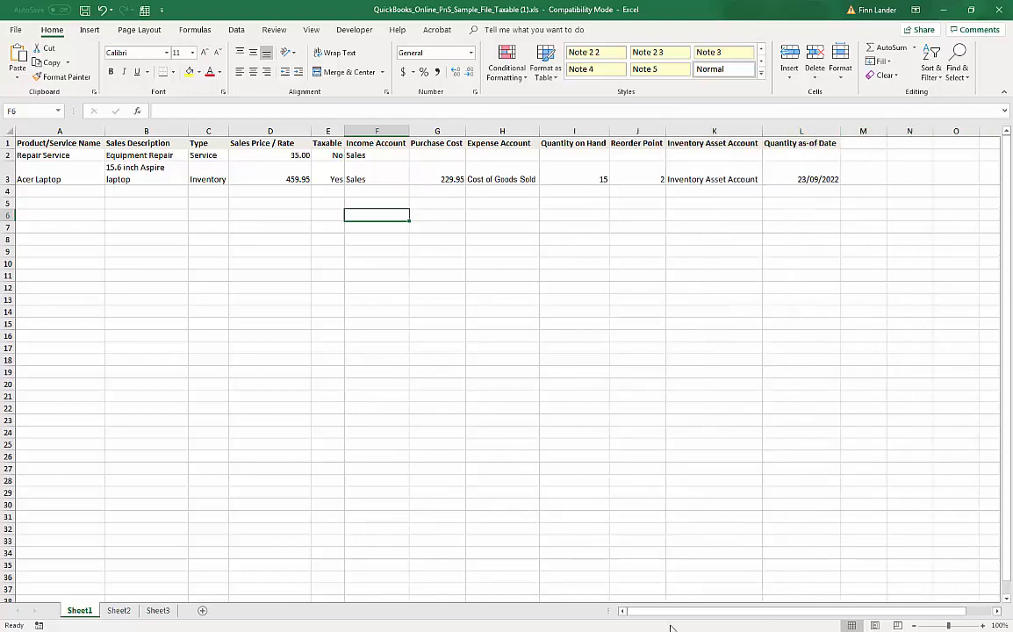
{"action": "mouse_move", "coordinate": [694, 611]}
{"action": "left_mouse_down"}
{"action": "mouse_move", "coordinate": [715, 610]}
{"action": "mouse_move", "coordinate": [697, 609]}
{"action": "left_mouse_up"}
Step: Save the workbook in .xls format past the compatibility warning and minimize Excel
{"action": "left_click", "coordinate": [86, 11]}
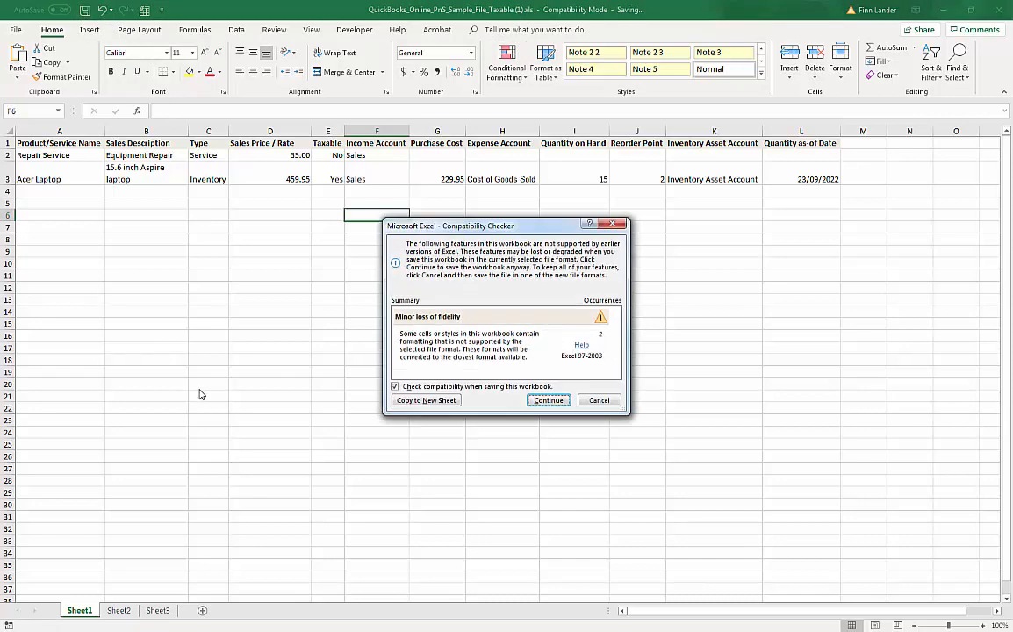
{"action": "left_click", "coordinate": [548, 400]}
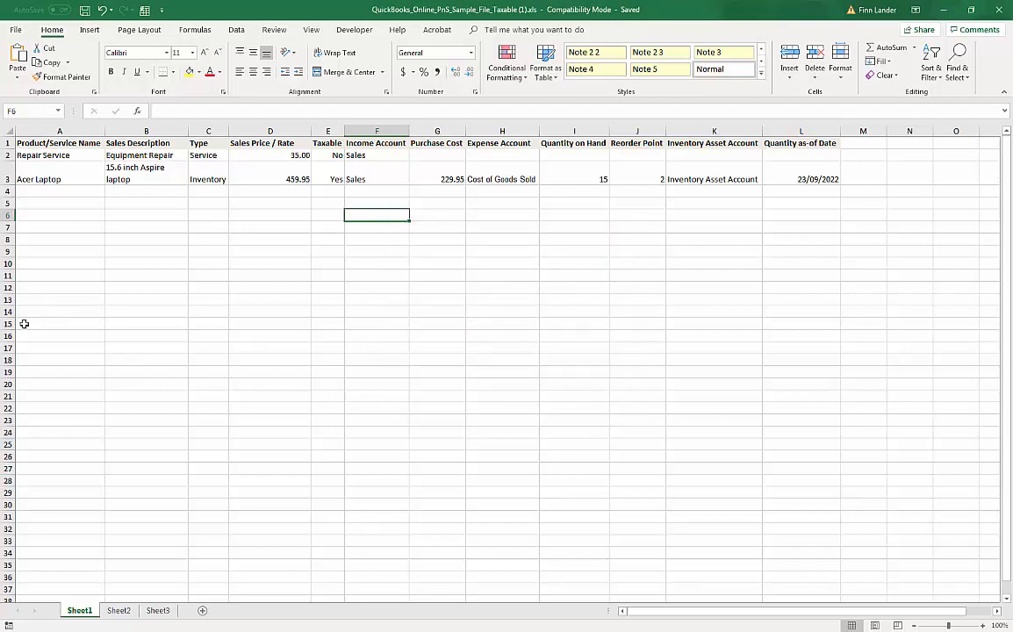
{"action": "left_click", "coordinate": [946, 11]}
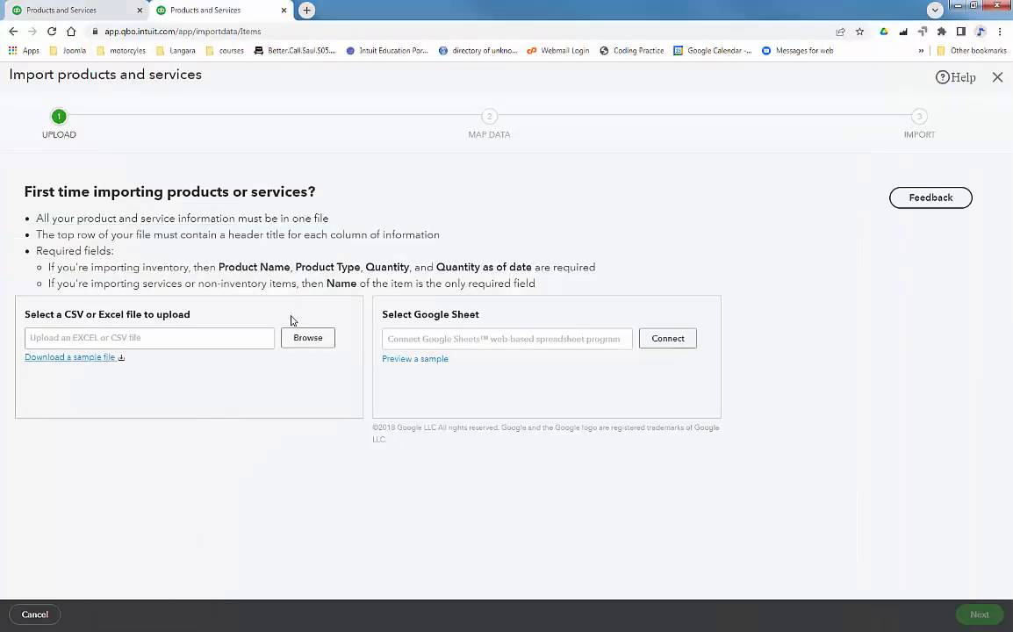
Step: Upload QuickBooks_Online_PnS_Sample_File_Taxable (1).xls and accept the field mapping to reach the review
{"action": "left_click", "coordinate": [308, 341]}
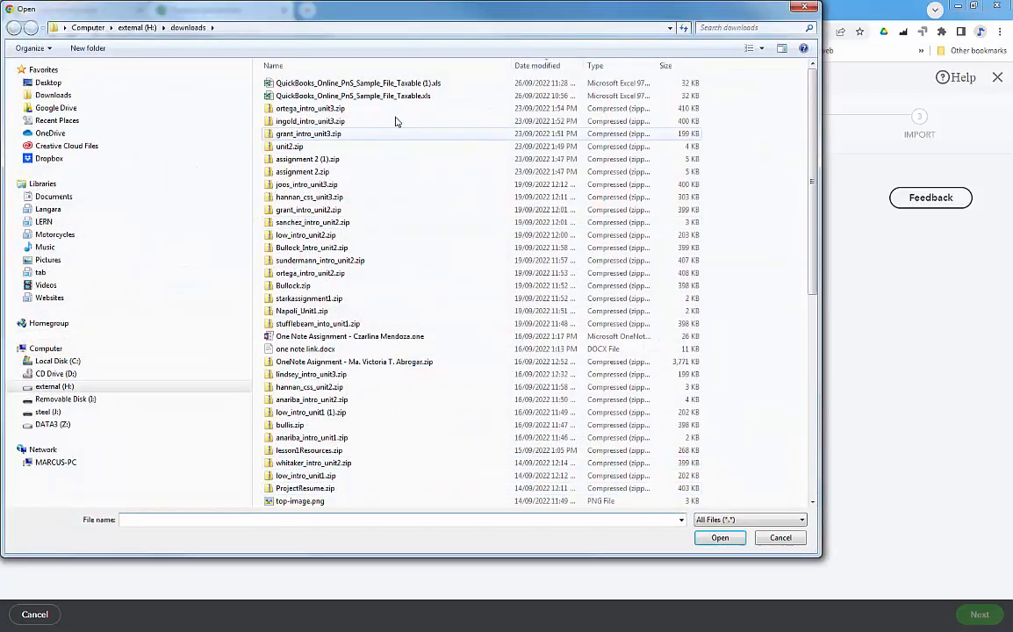
{"action": "double_click", "coordinate": [351, 83]}
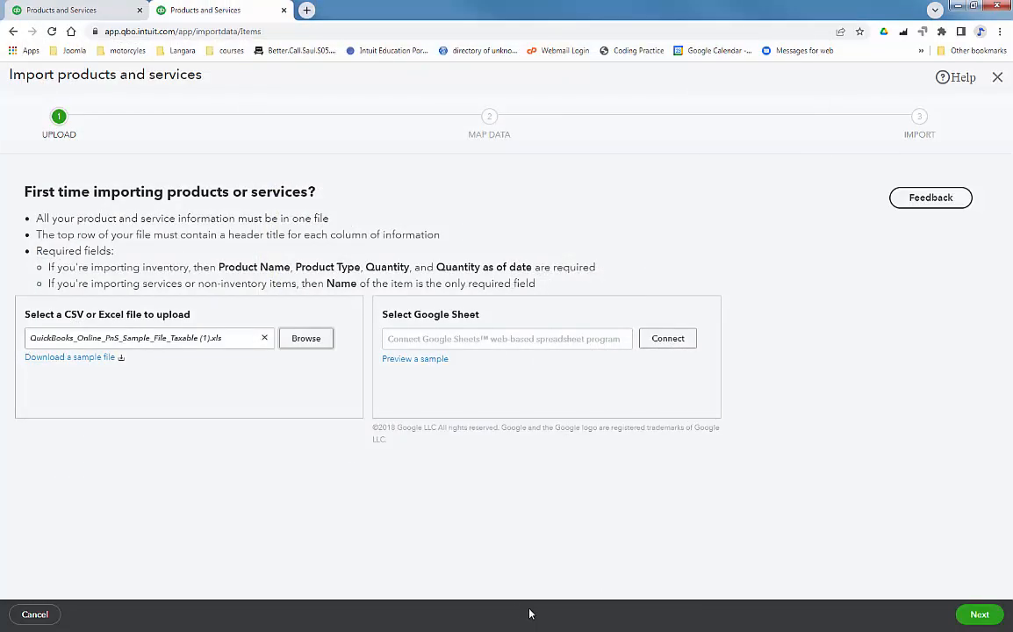
{"action": "left_click", "coordinate": [979, 615]}
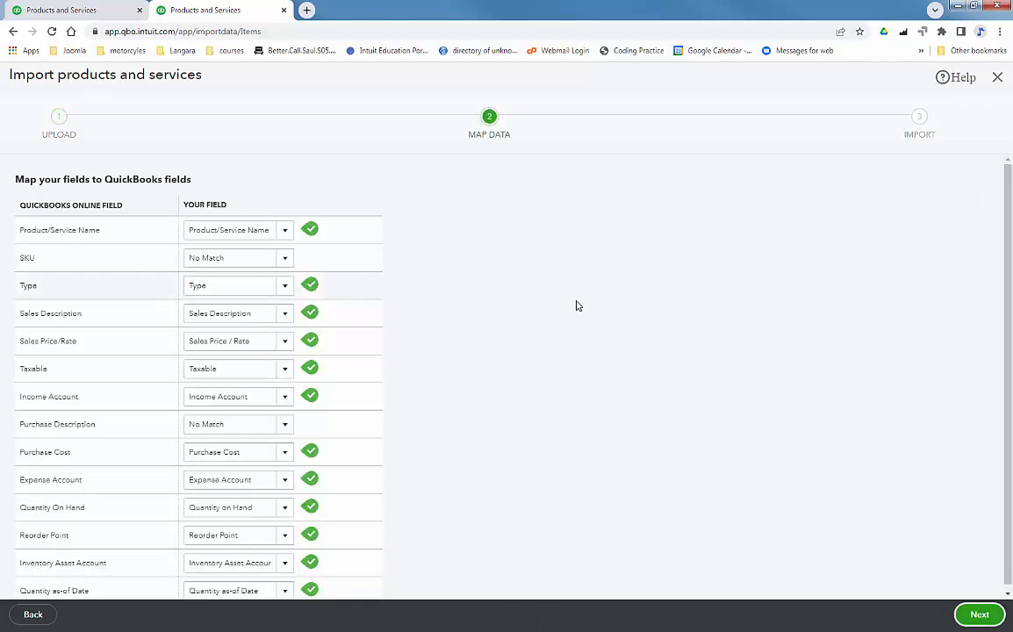
{"action": "scroll", "coordinate": [565, 289], "scroll_direction": "down", "scroll_amount": 1}
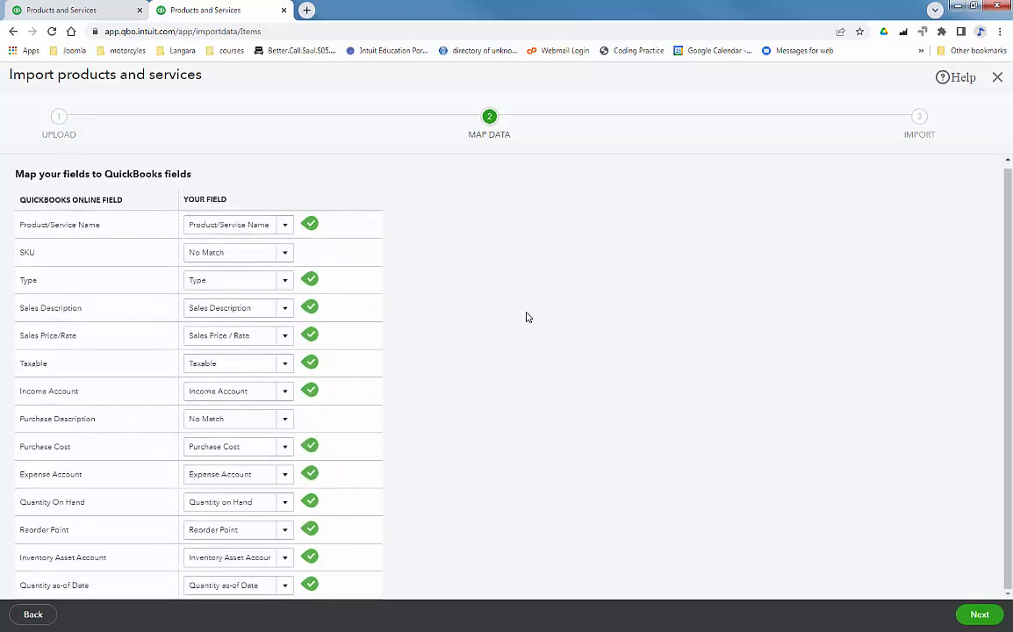
{"action": "left_click_drag", "start_coordinate": [1008, 303], "coordinate": [1011, 247]}
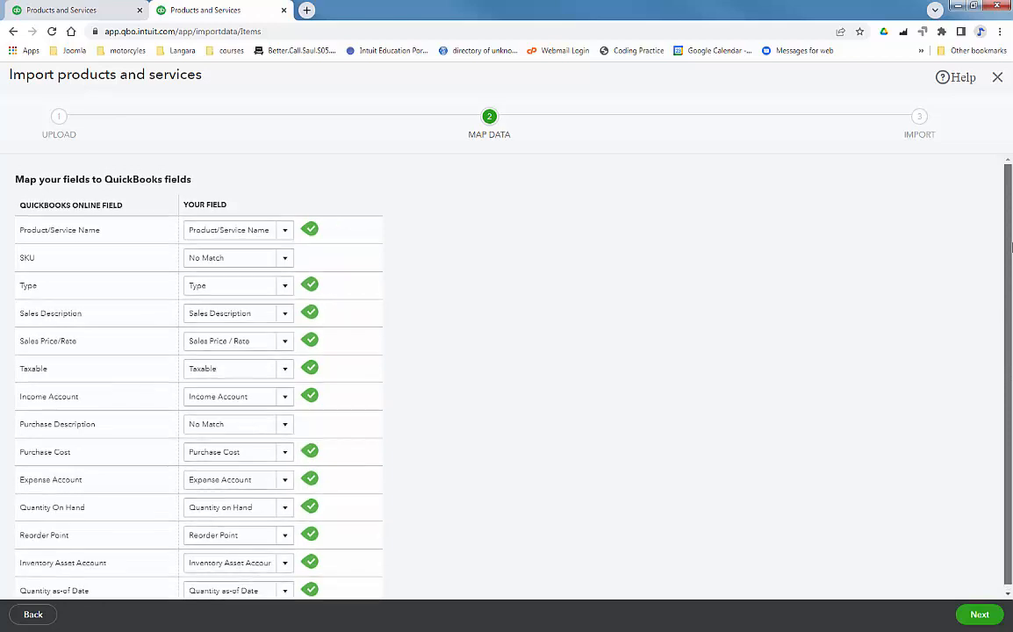
{"action": "left_click_drag", "start_coordinate": [1012, 319], "coordinate": [1010, 359]}
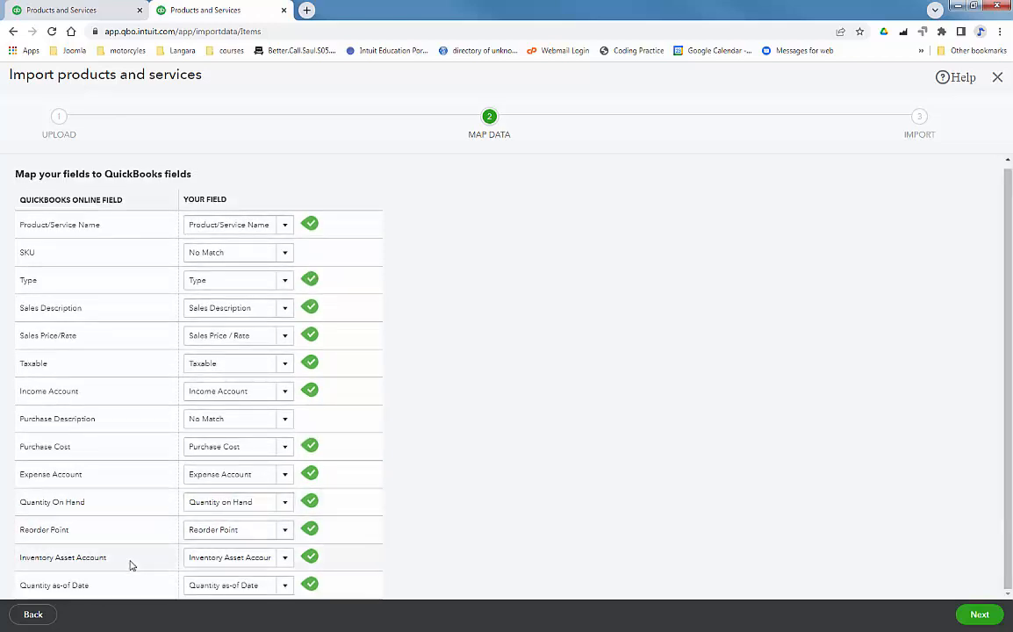
{"action": "left_click", "coordinate": [981, 614]}
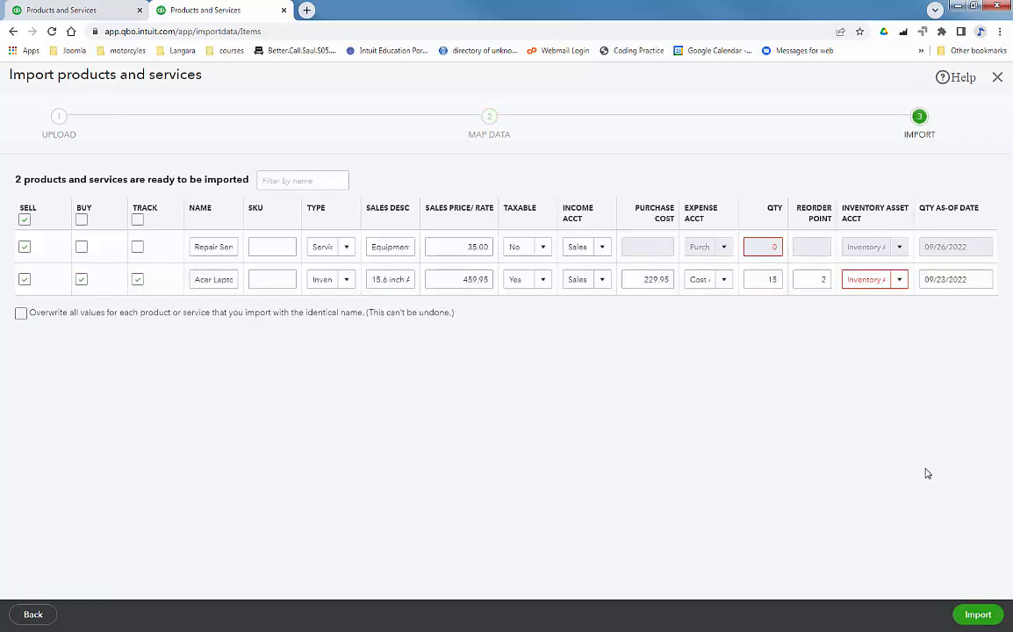
Step: Set Acer Laptop's inventory asset account to Inventory Asset and clear the first row's quantity error
{"action": "left_click", "coordinate": [899, 281]}
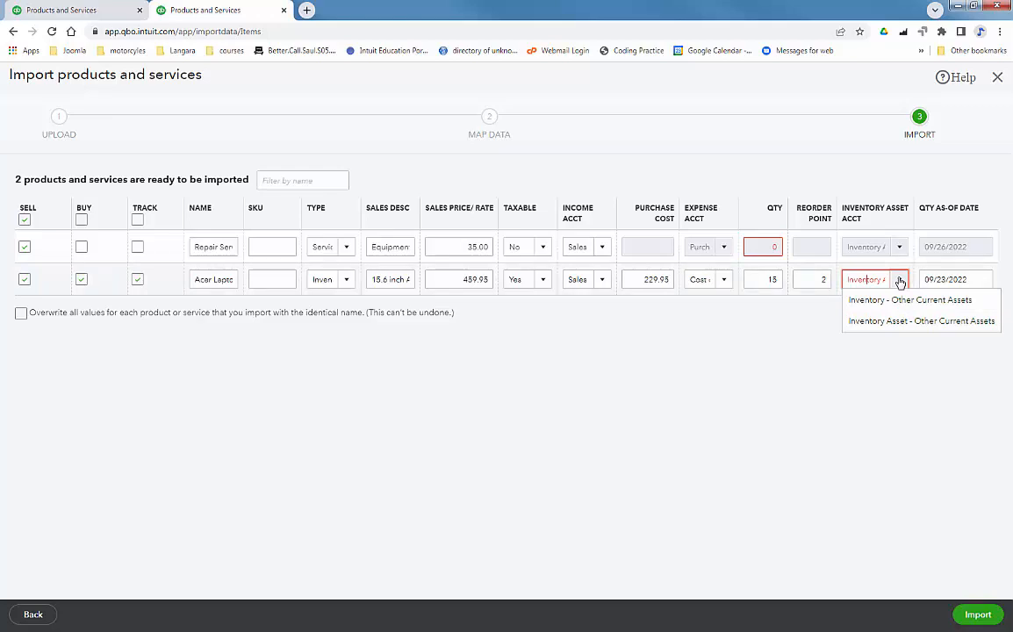
{"action": "left_click", "coordinate": [893, 323]}
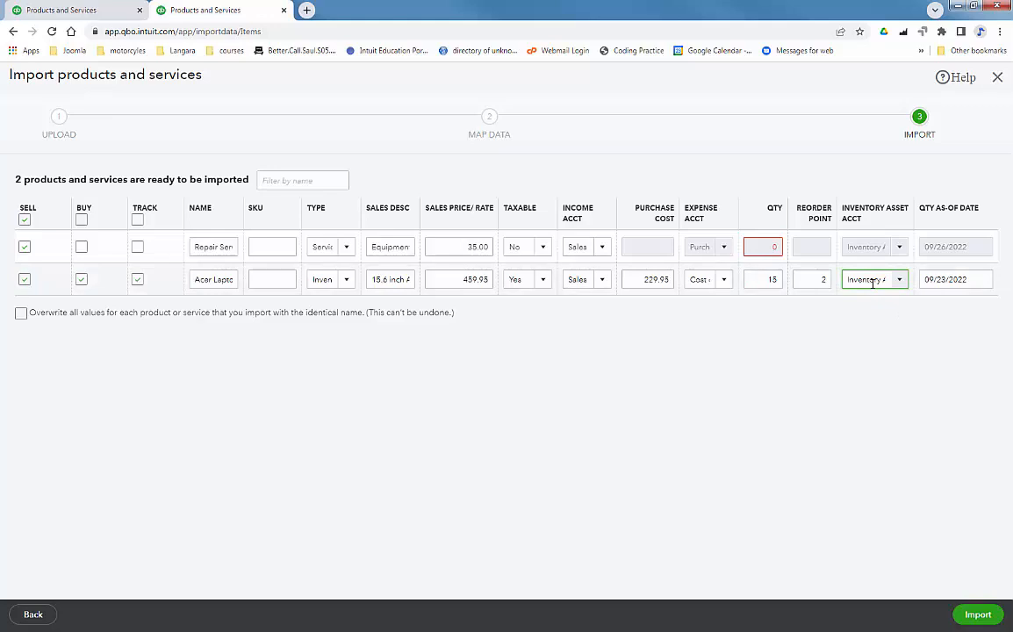
{"action": "left_click", "coordinate": [775, 253]}
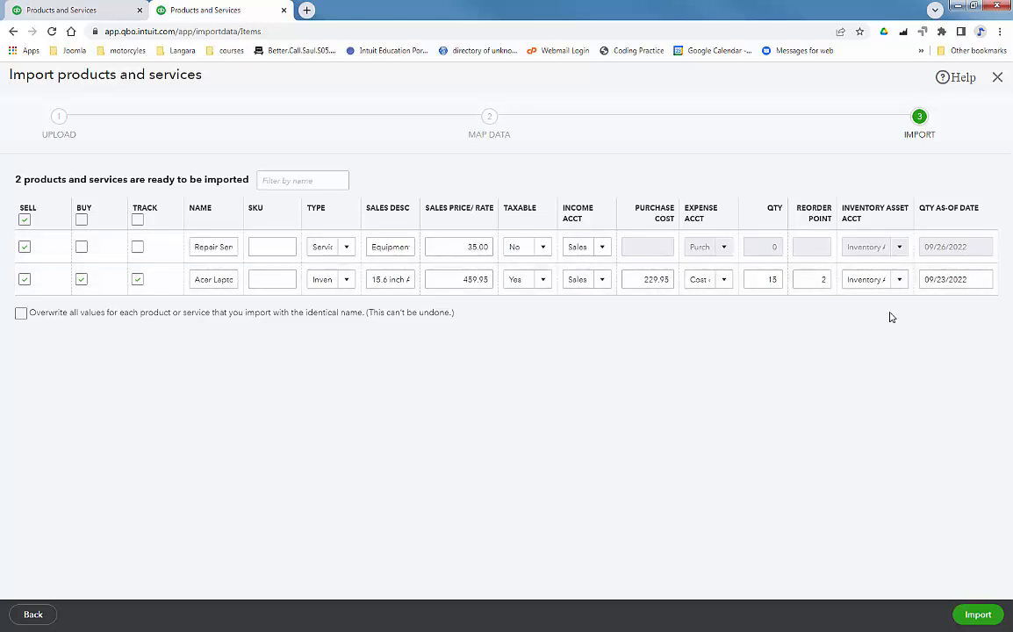
{"action": "left_click", "coordinate": [898, 281]}
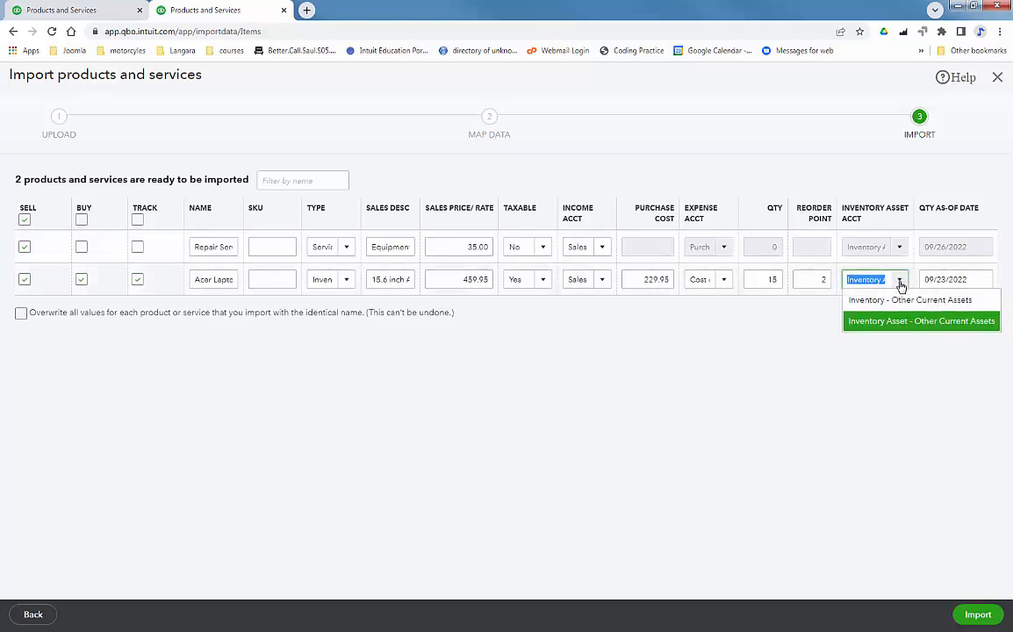
{"action": "left_click", "coordinate": [899, 282]}
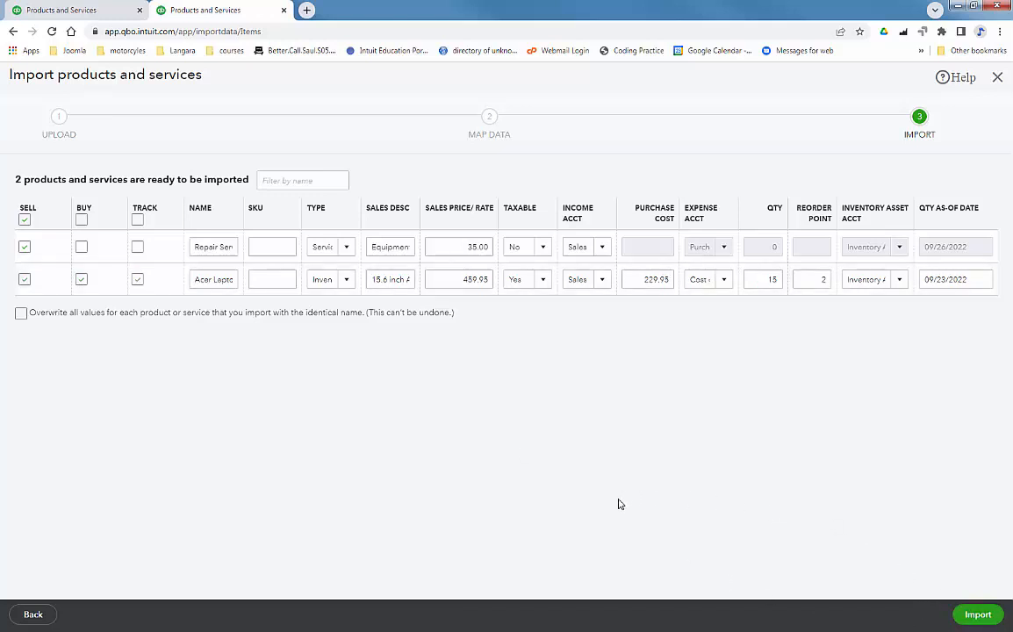
Step: Complete the import of Repair Service (price 35) and Acer Laptop (15 on hand)
{"action": "left_click", "coordinate": [962, 614]}
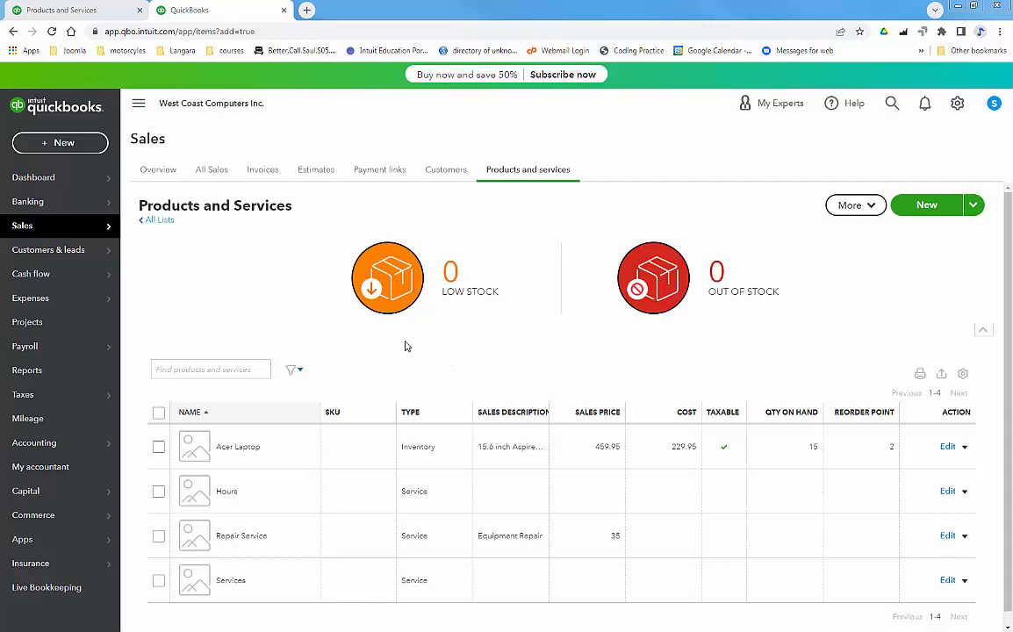
Step: Create a Company Car asset account as a subaccount of Vehicles
{"action": "mouse_move", "coordinate": [54, 448]}
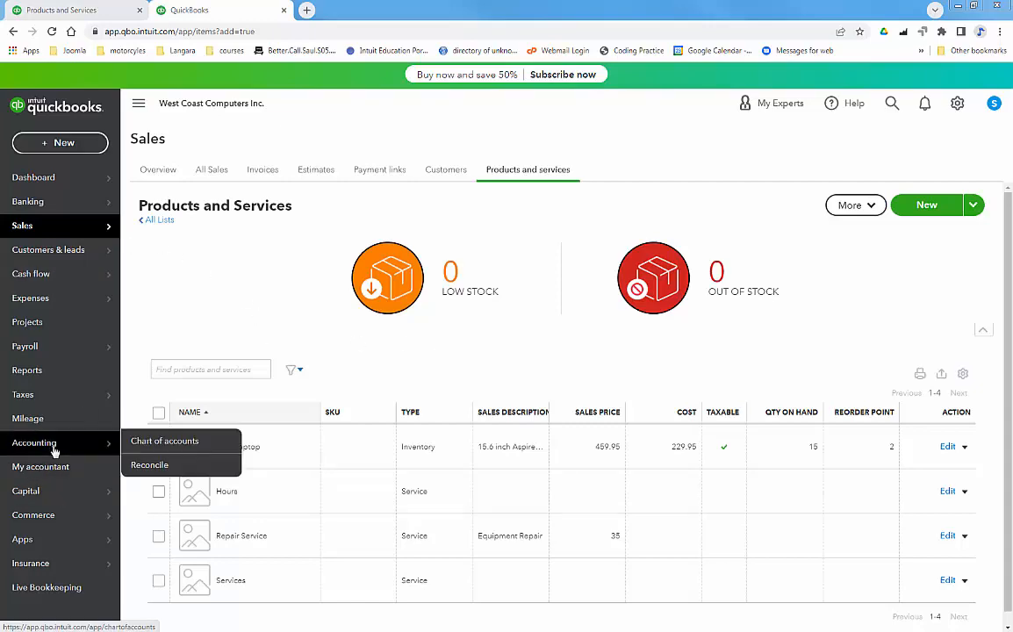
{"action": "left_click", "coordinate": [154, 443]}
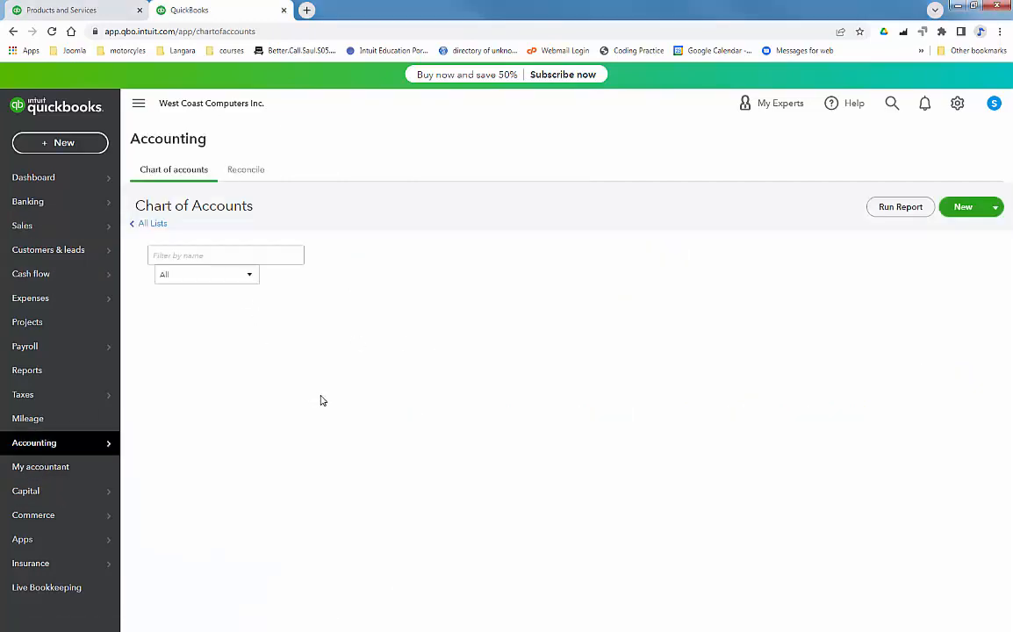
{"action": "left_click", "coordinate": [961, 208]}
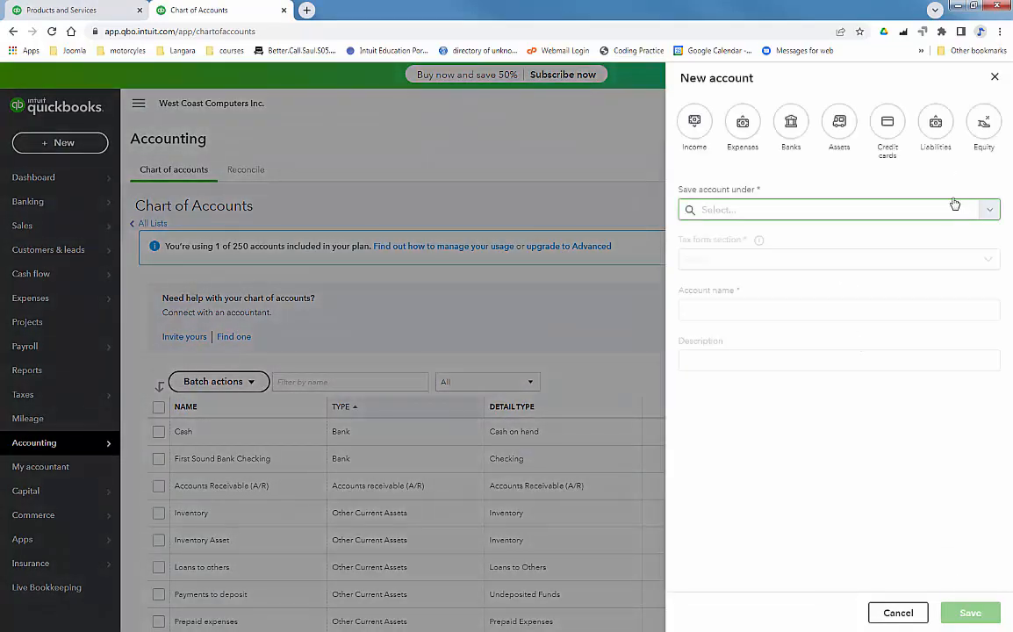
{"action": "left_click", "coordinate": [836, 130]}
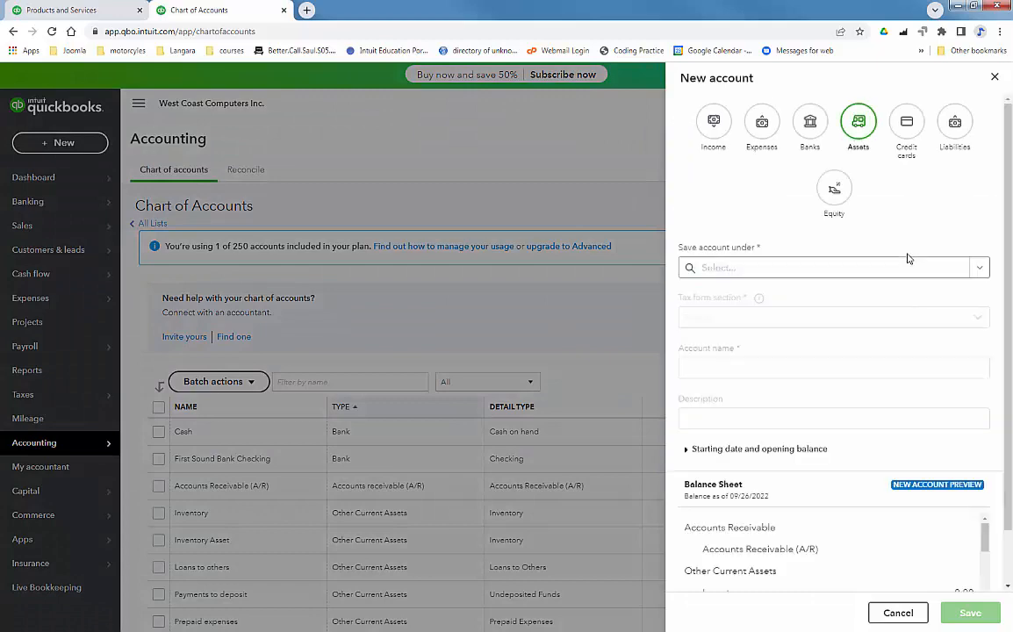
{"action": "left_click", "coordinate": [976, 270]}
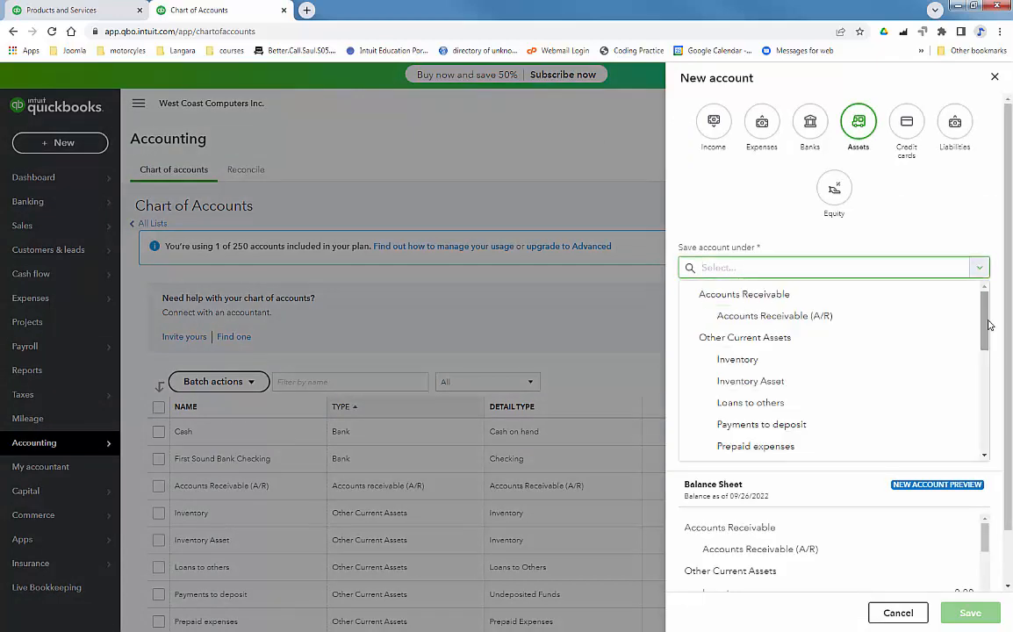
{"action": "left_click_drag", "start_coordinate": [984, 326], "coordinate": [985, 432]}
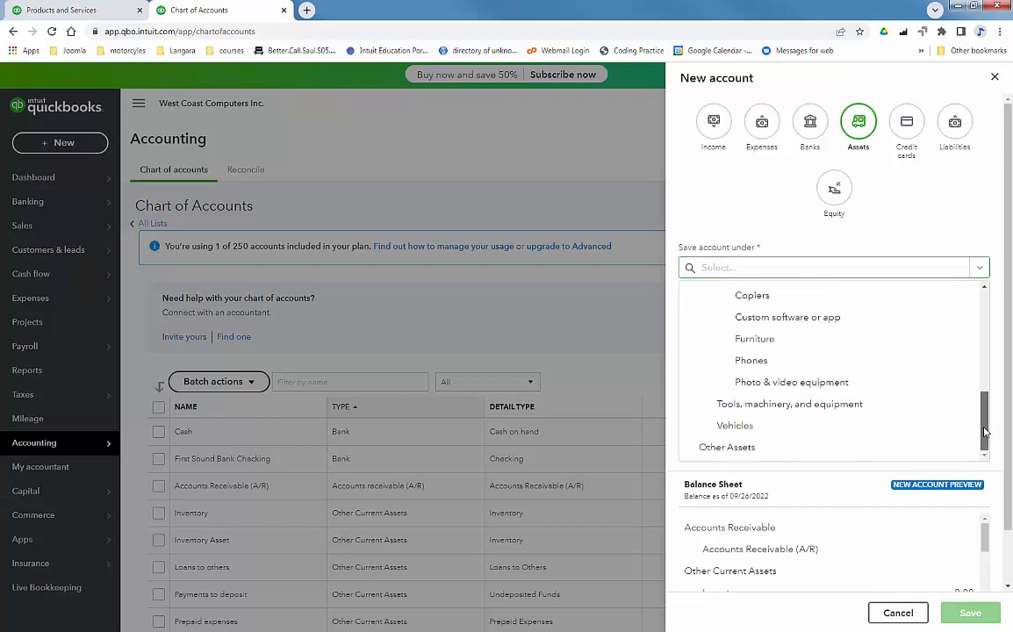
{"action": "left_click", "coordinate": [961, 426]}
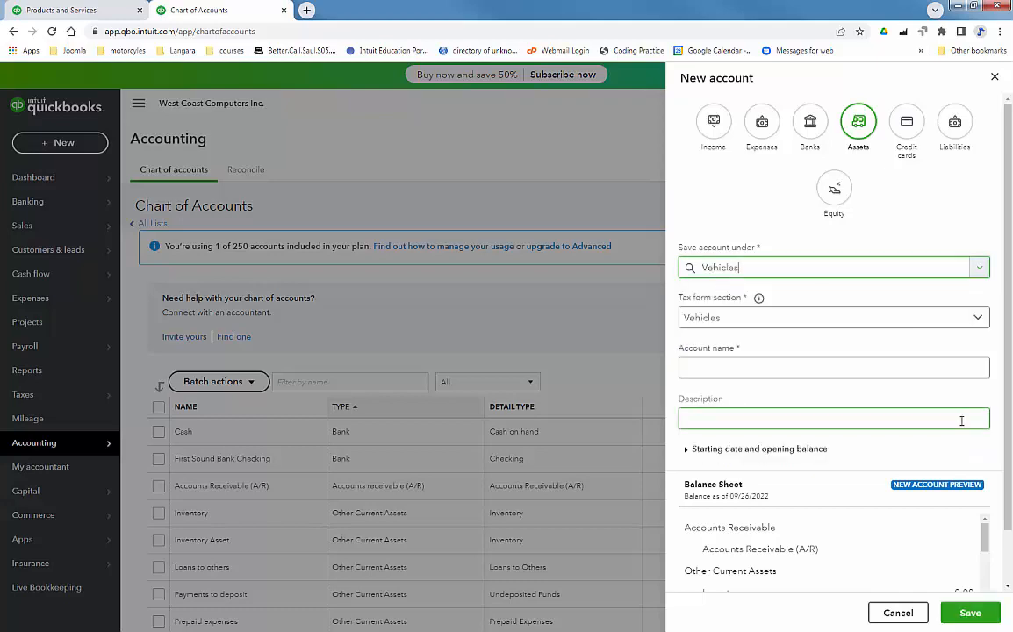
{"action": "left_click", "coordinate": [822, 364]}
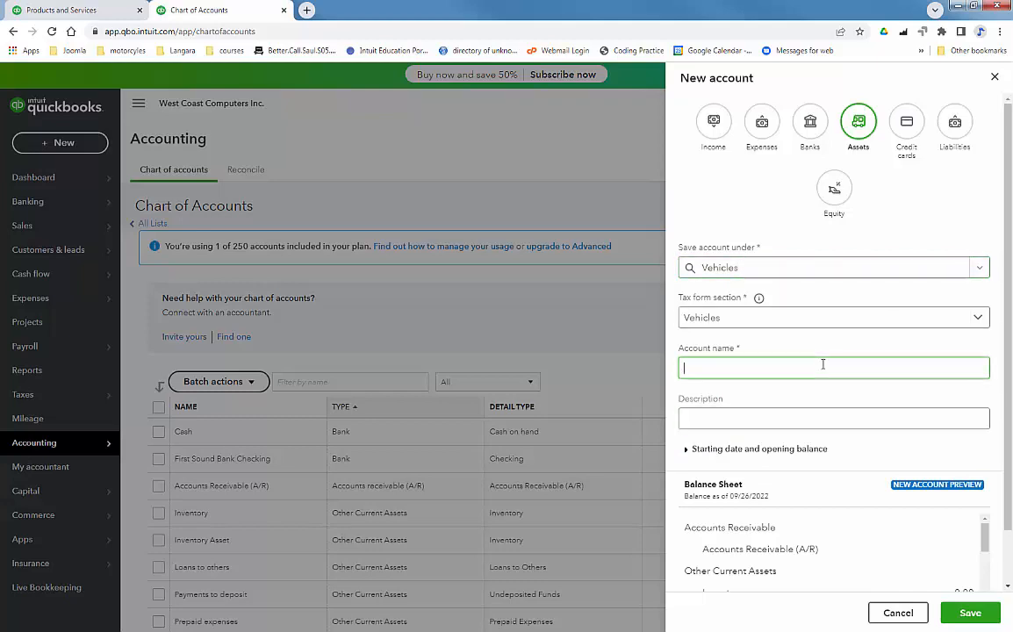
{"action": "type", "text": "Com"}
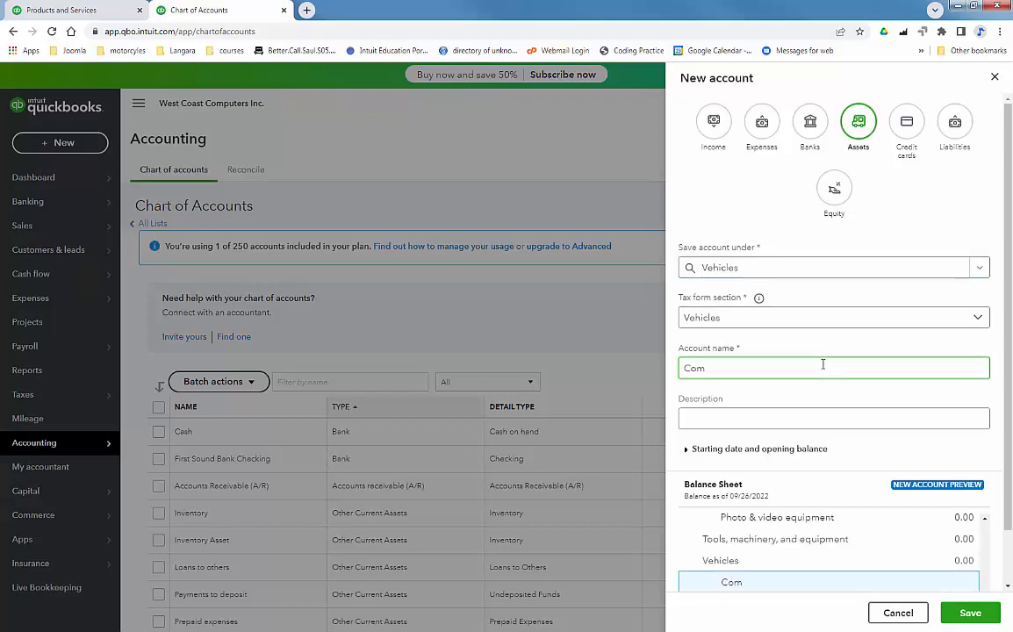
{"action": "type", "text": "pany Car"}
{"action": "left_click", "coordinate": [970, 612]}
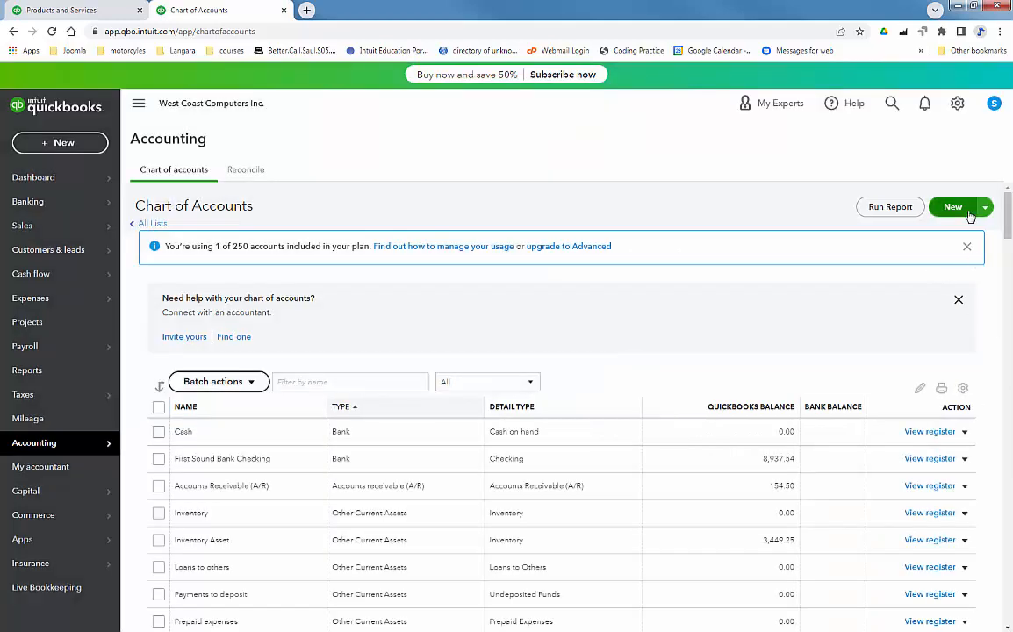
Step: Start a new asset account named Company Car Cost under Company Car
{"action": "left_click", "coordinate": [968, 215]}
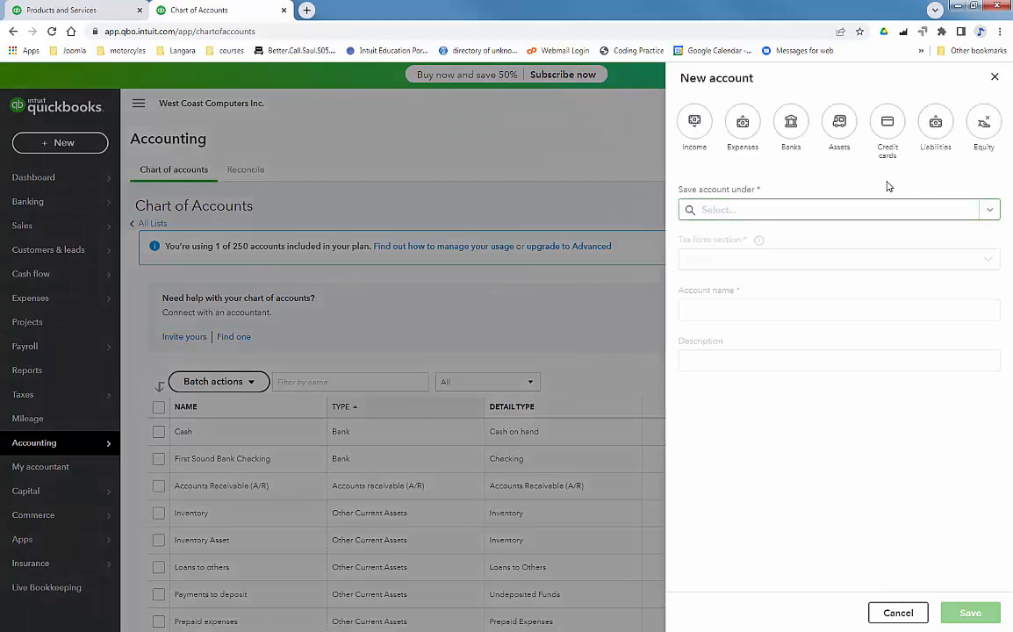
{"action": "left_click", "coordinate": [850, 123]}
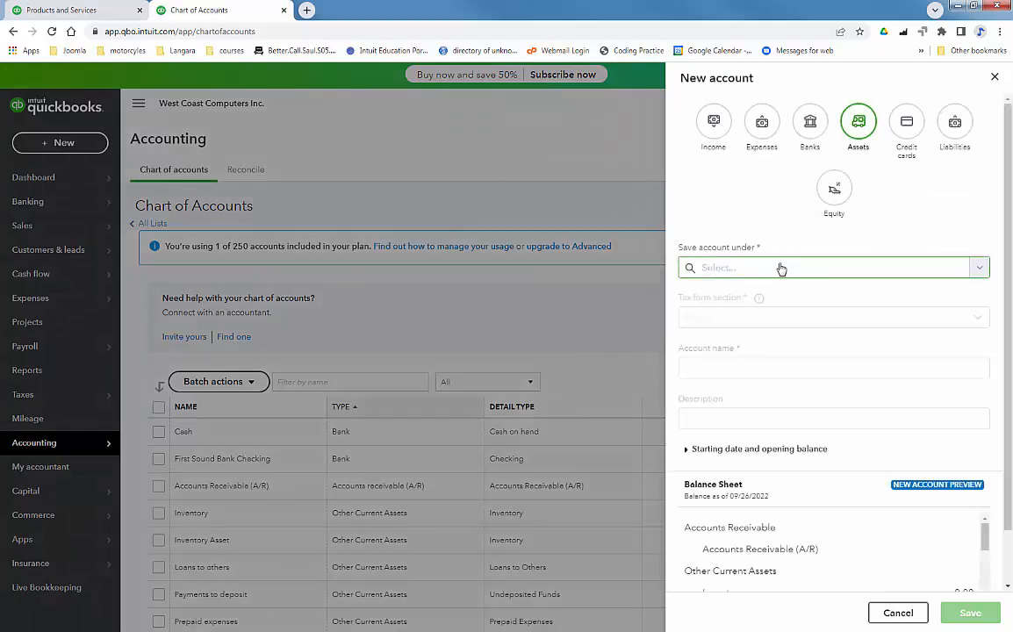
{"action": "left_click", "coordinate": [781, 268]}
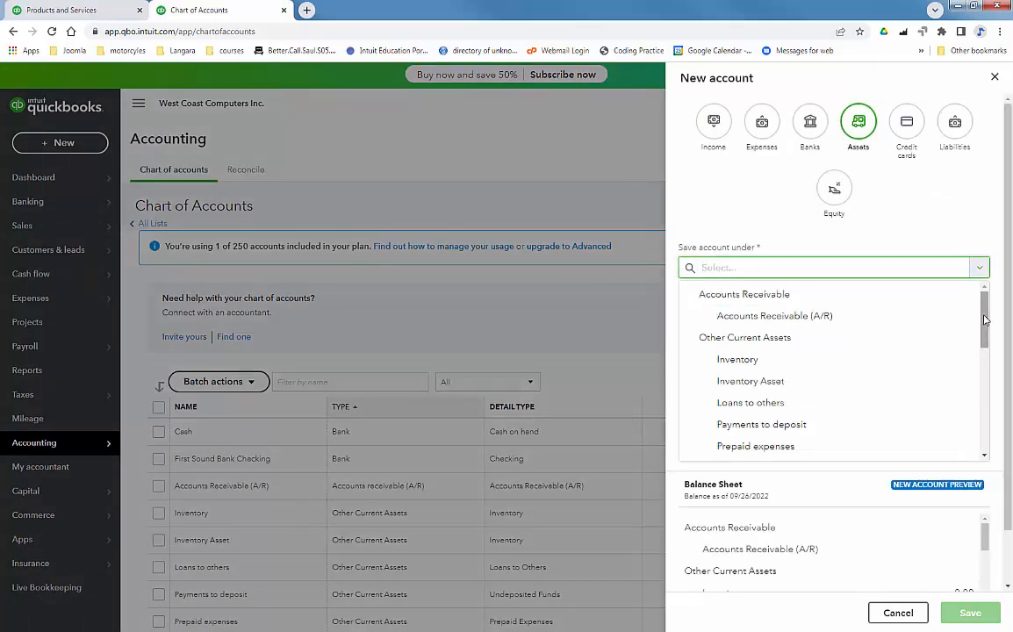
{"action": "left_click_drag", "start_coordinate": [984, 342], "coordinate": [984, 454]}
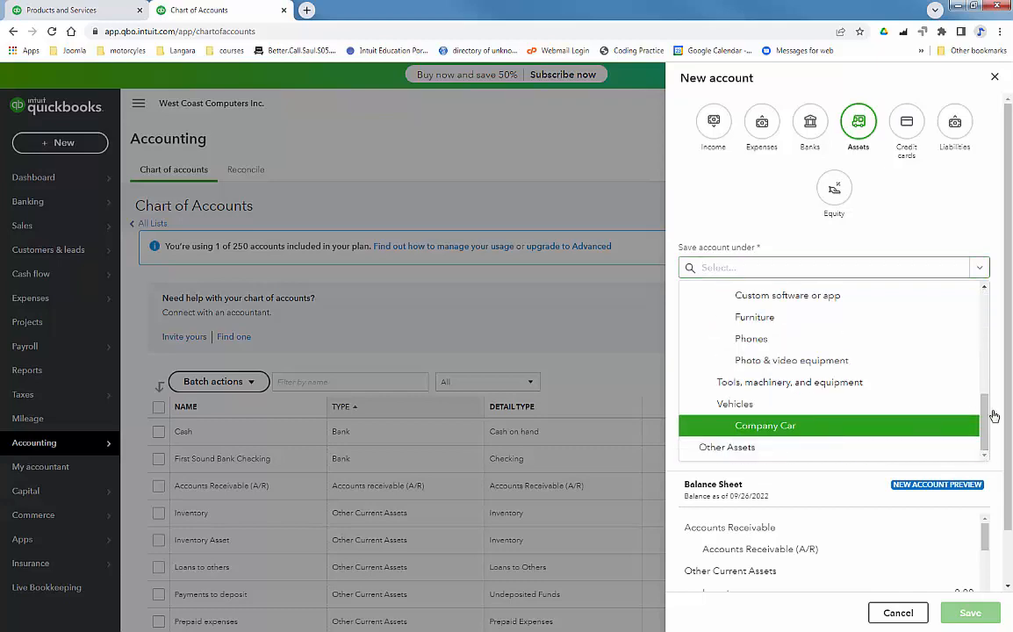
{"action": "left_click", "coordinate": [764, 424]}
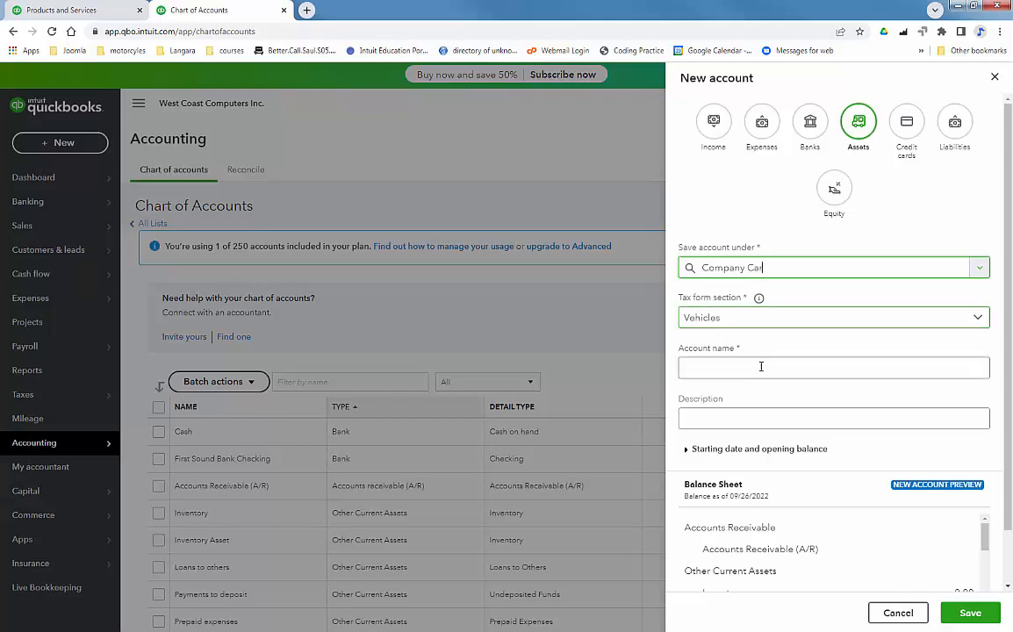
{"action": "left_click", "coordinate": [815, 372]}
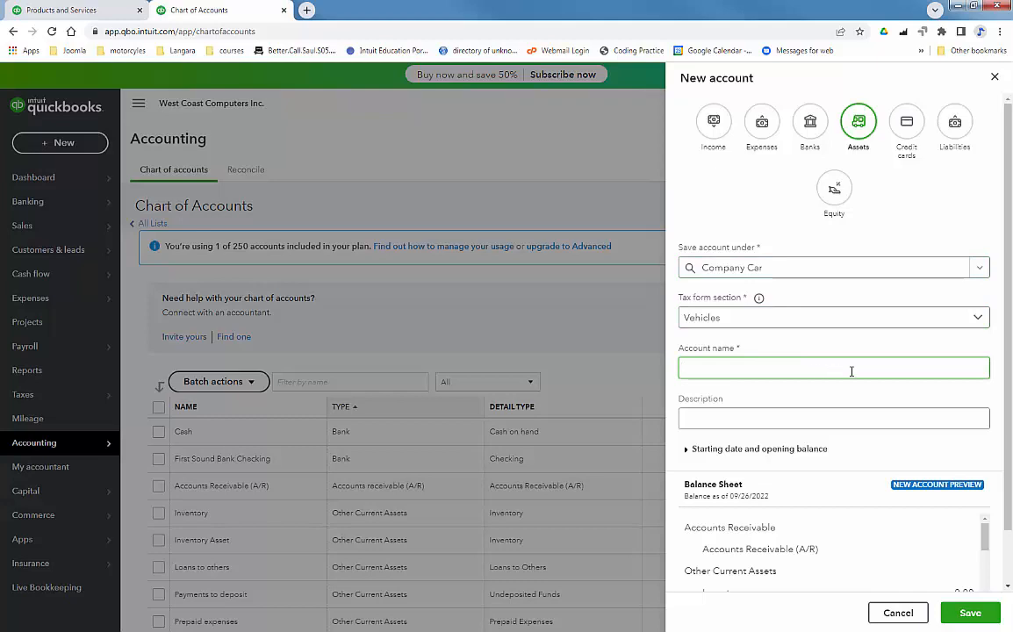
{"action": "type", "text": "C"}
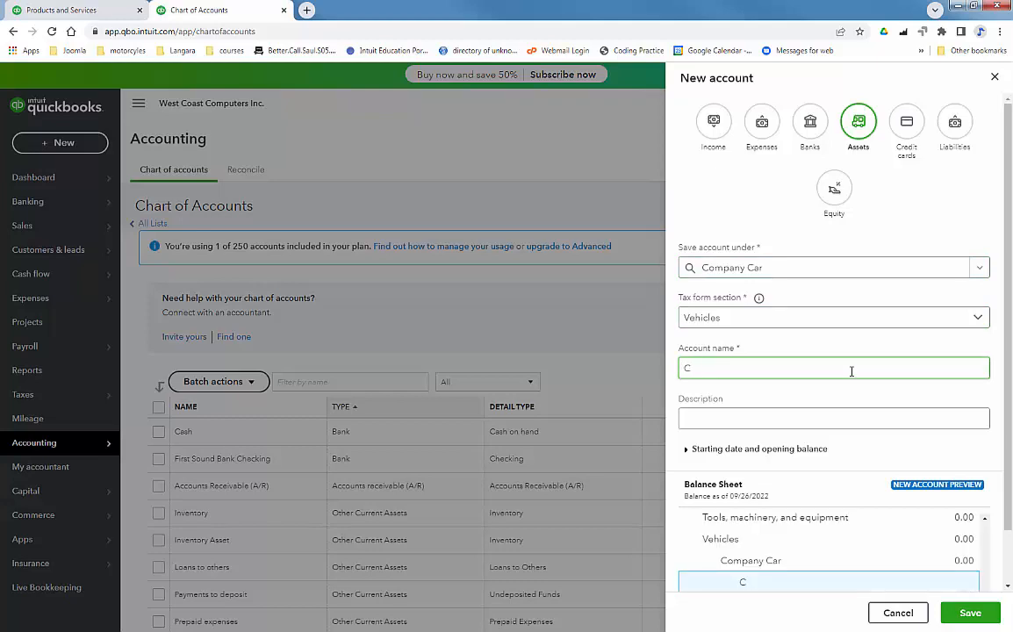
{"action": "type", "text": "ompany Car Cost"}
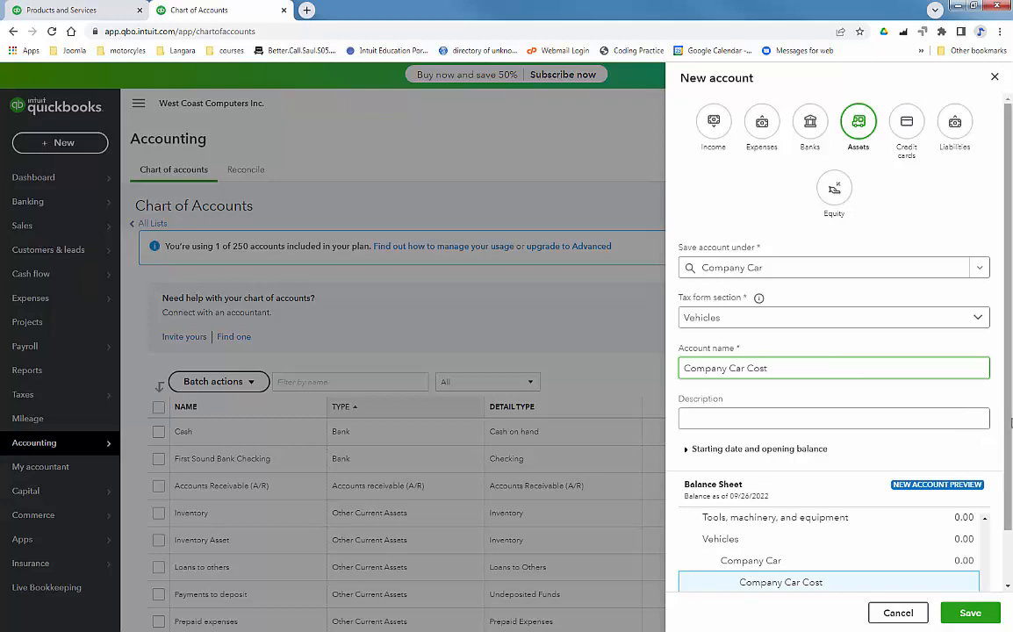
Step: Give Company Car Cost a 09/22/2022 start date and 5000 opening balance, then save
{"action": "left_click_drag", "start_coordinate": [1009, 424], "coordinate": [1009, 480]}
{"action": "left_click", "coordinate": [688, 389]}
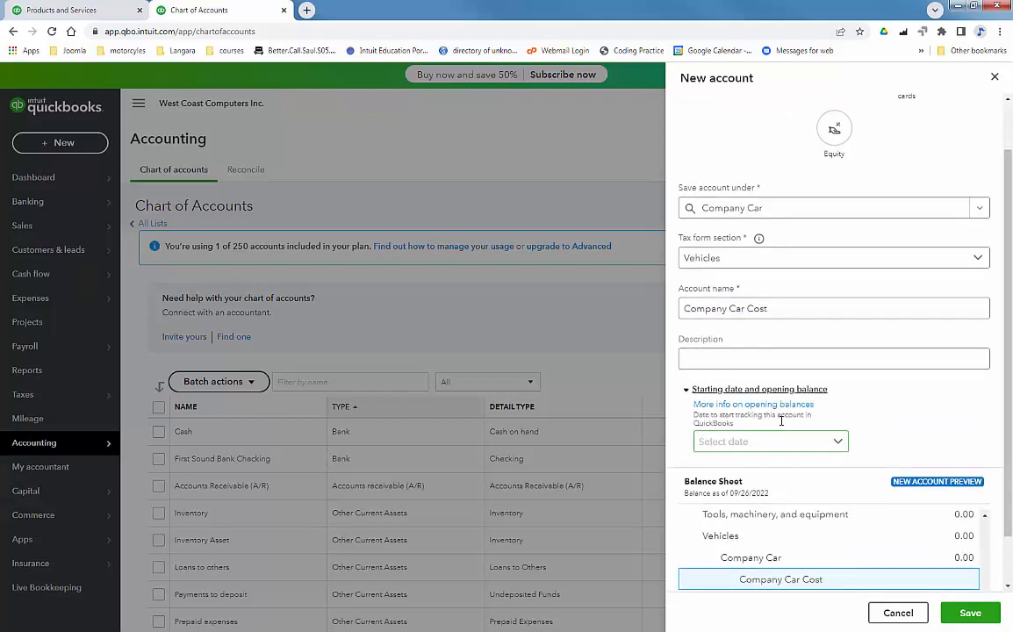
{"action": "left_click", "coordinate": [838, 443]}
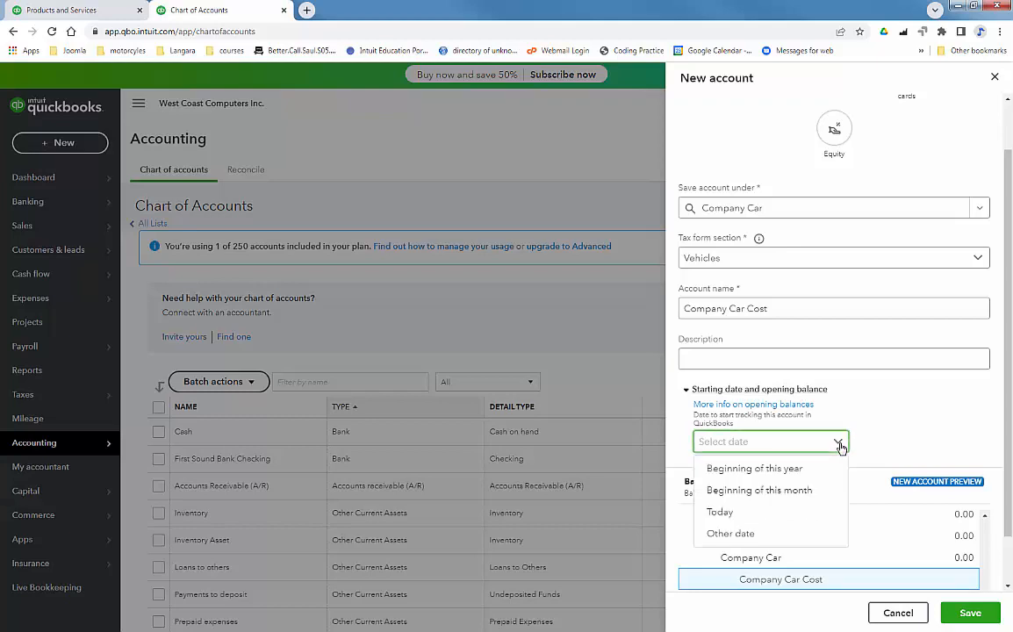
{"action": "left_click", "coordinate": [728, 533]}
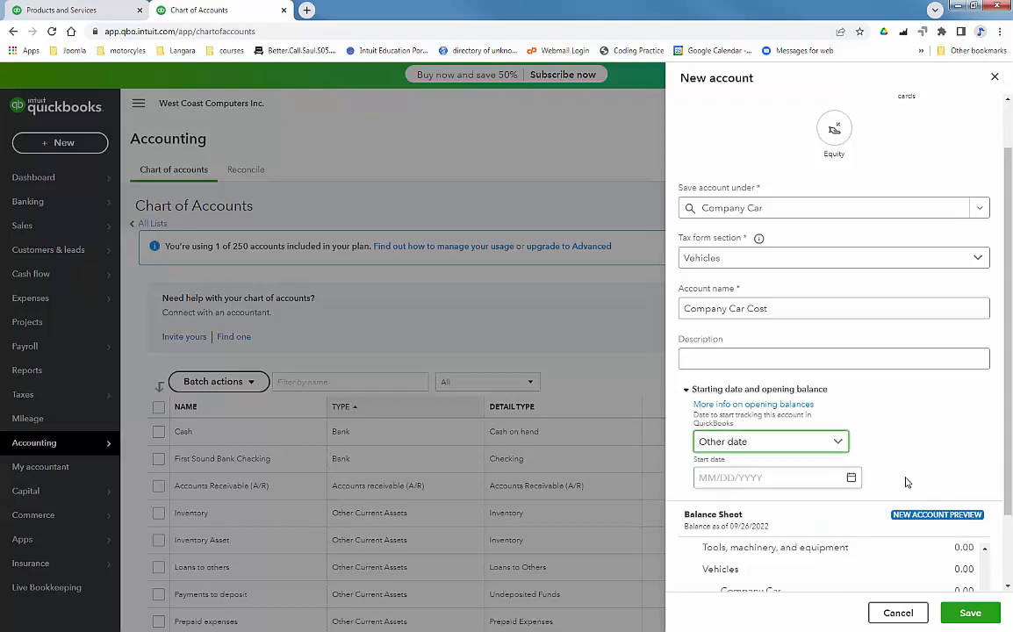
{"action": "left_click", "coordinate": [850, 479]}
{"action": "left_click", "coordinate": [787, 405]}
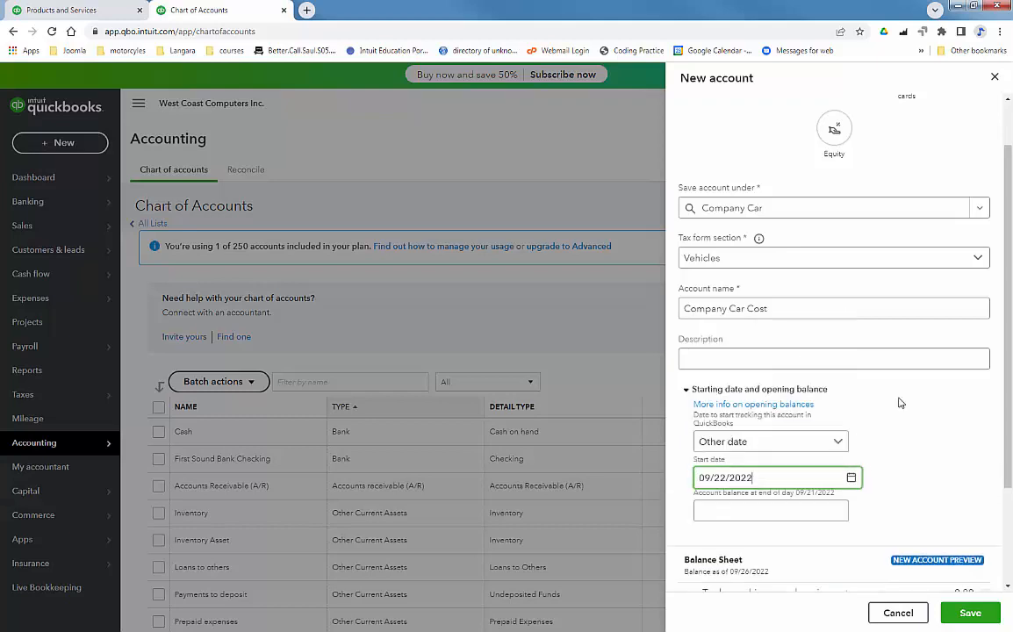
{"action": "left_click", "coordinate": [816, 511]}
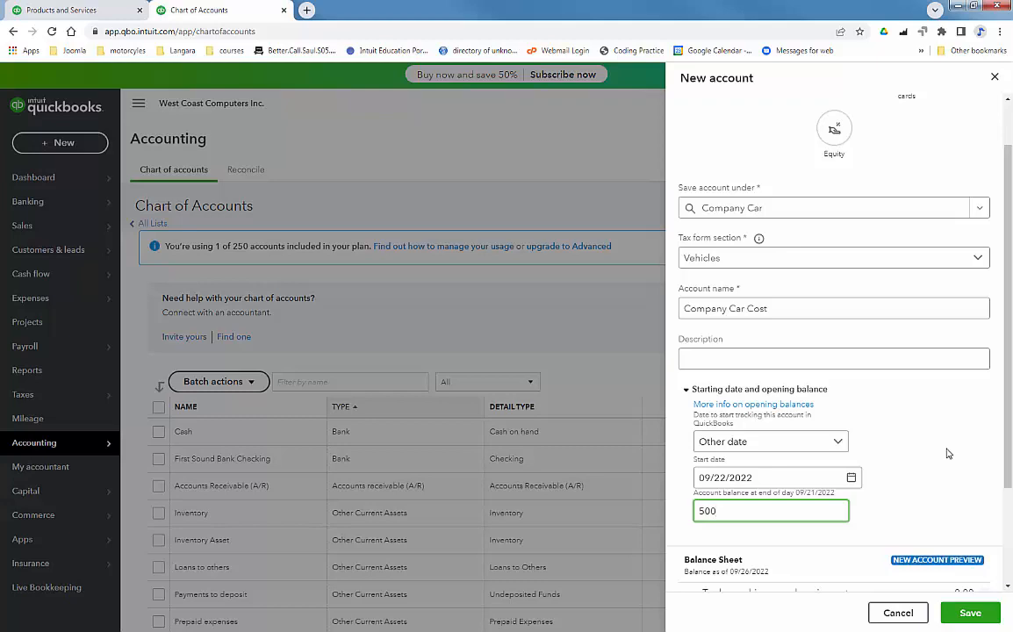
{"action": "left_click_drag", "start_coordinate": [1008, 444], "coordinate": [1012, 537]}
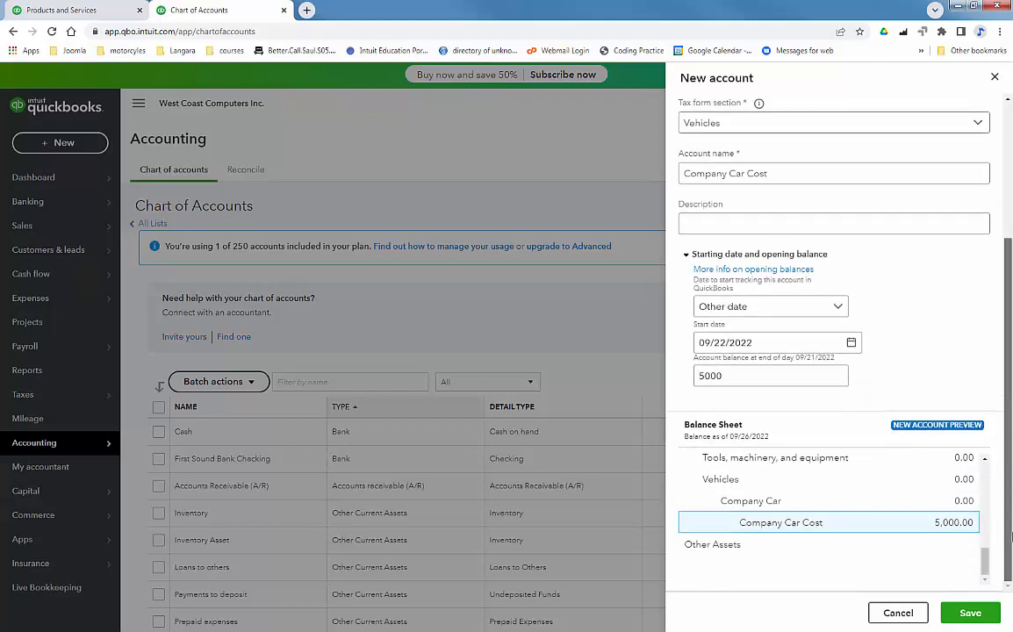
{"action": "left_click", "coordinate": [971, 613]}
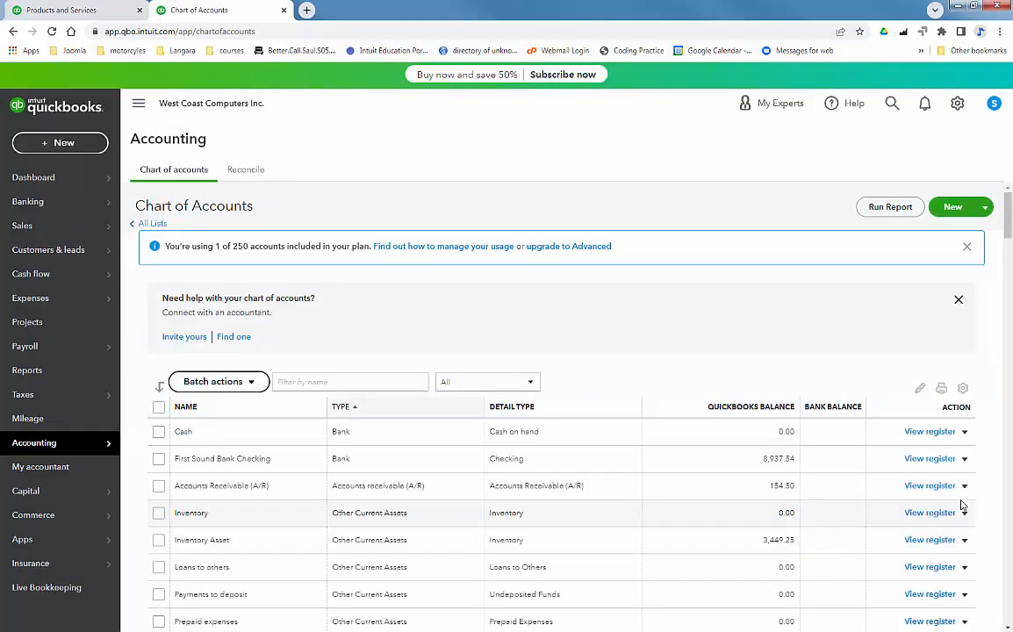
Step: Start a Company Car Depr. asset account under Company Car, tax section Accumulated Depreciation
{"action": "left_click", "coordinate": [954, 208]}
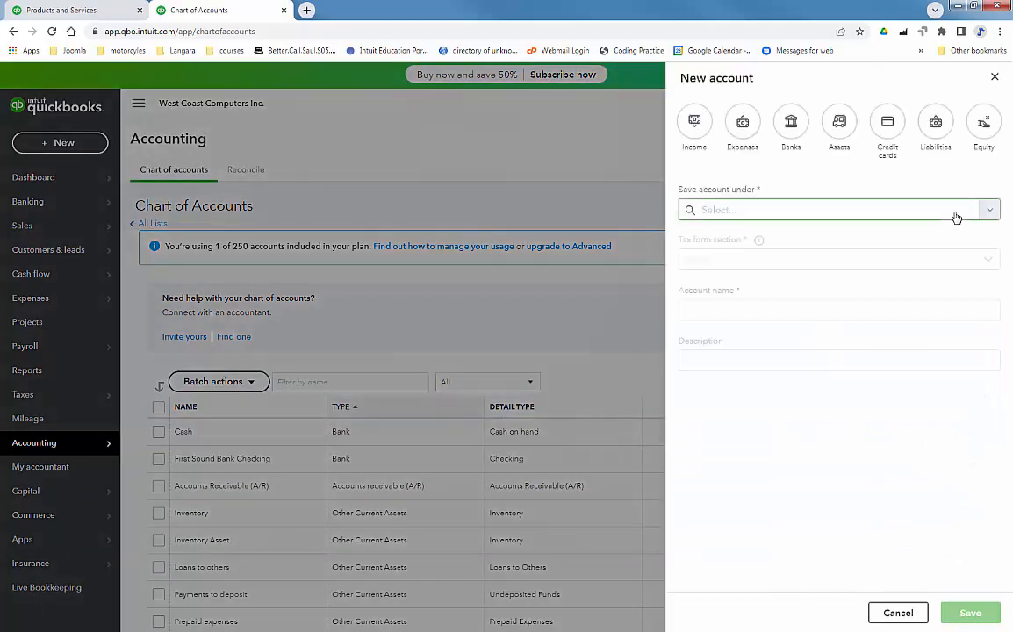
{"action": "left_click", "coordinate": [848, 123]}
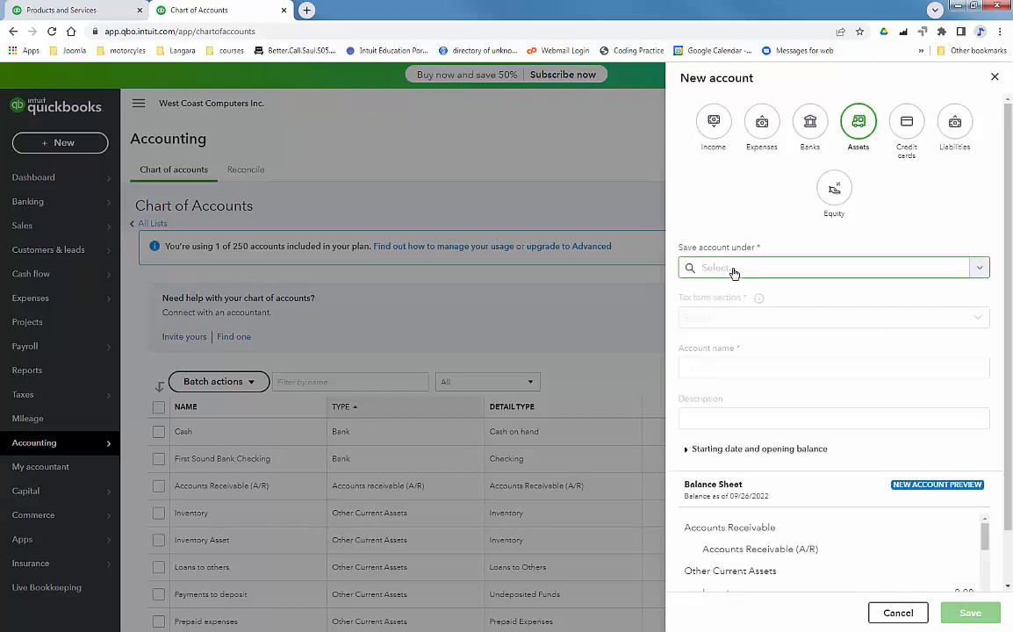
{"action": "left_click", "coordinate": [734, 272]}
{"action": "left_click_drag", "start_coordinate": [985, 332], "coordinate": [998, 441]}
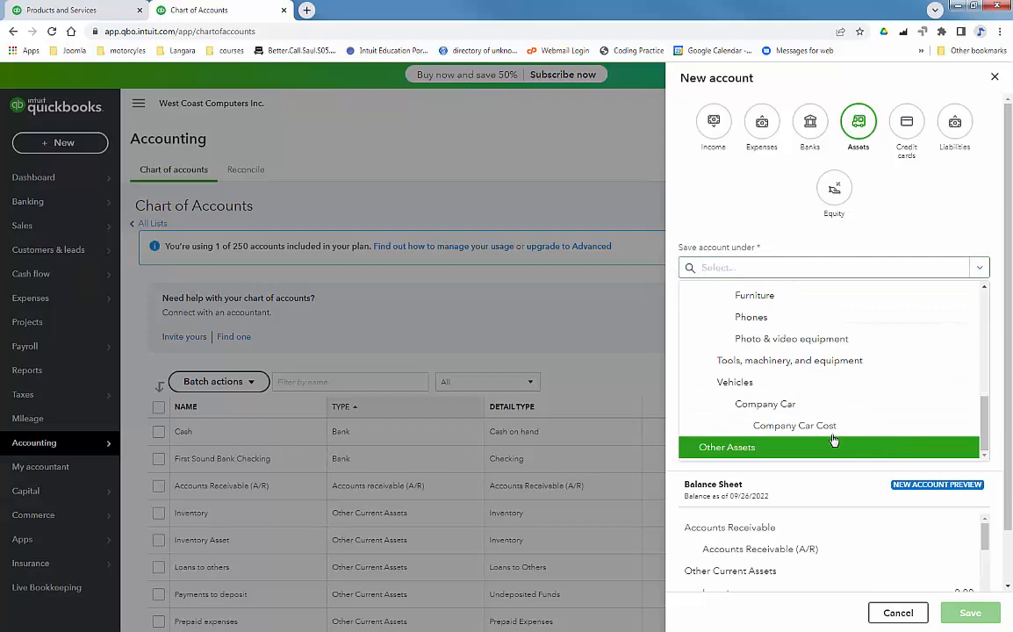
{"action": "left_click", "coordinate": [764, 404]}
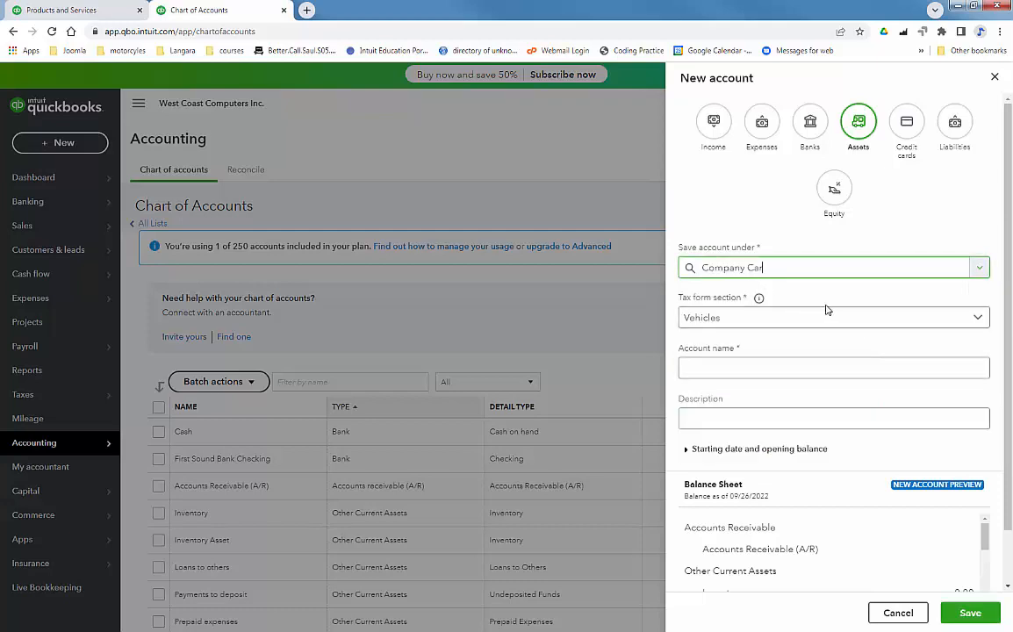
{"action": "left_click", "coordinate": [713, 320]}
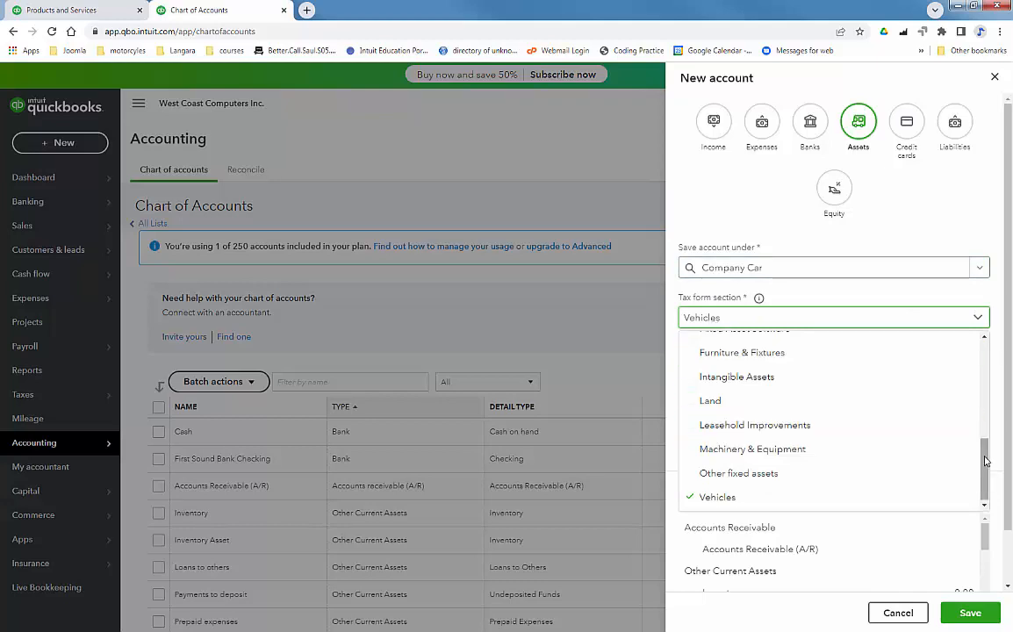
{"action": "left_click_drag", "start_coordinate": [985, 459], "coordinate": [986, 349]}
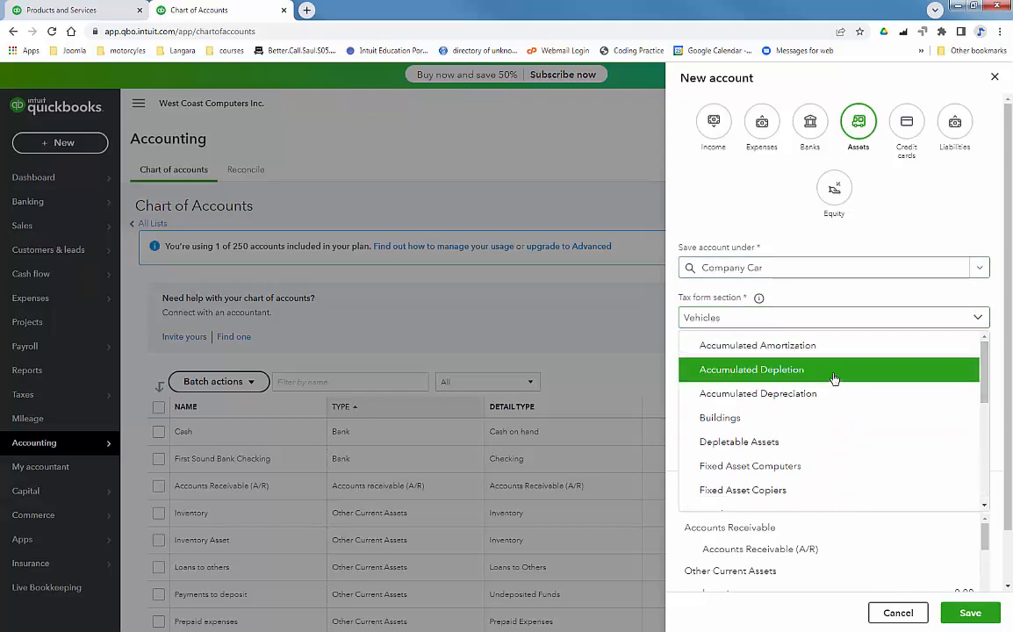
{"action": "left_click", "coordinate": [816, 391]}
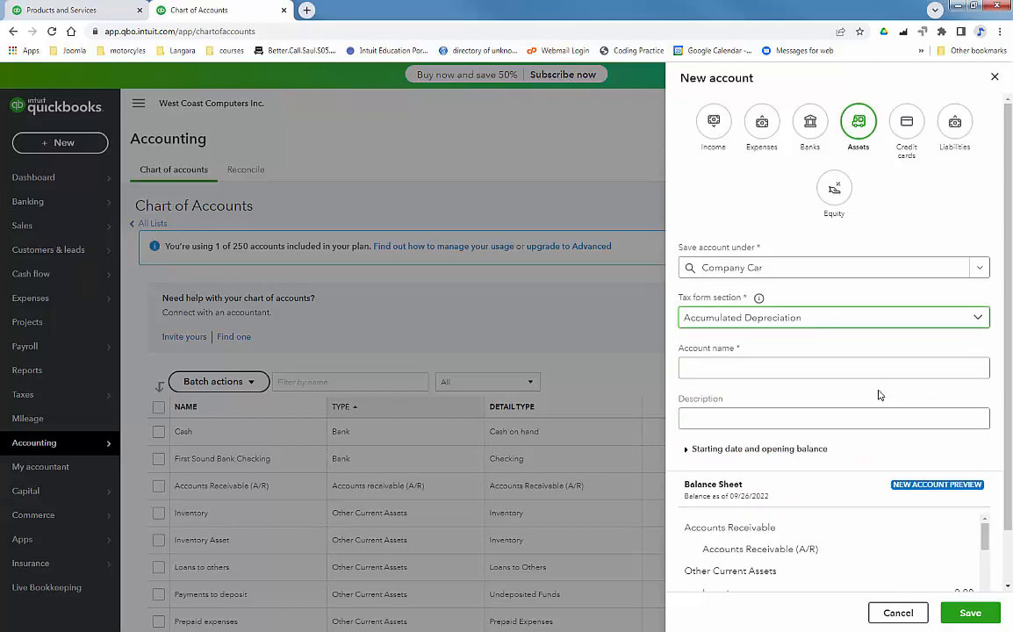
{"action": "left_click", "coordinate": [828, 367]}
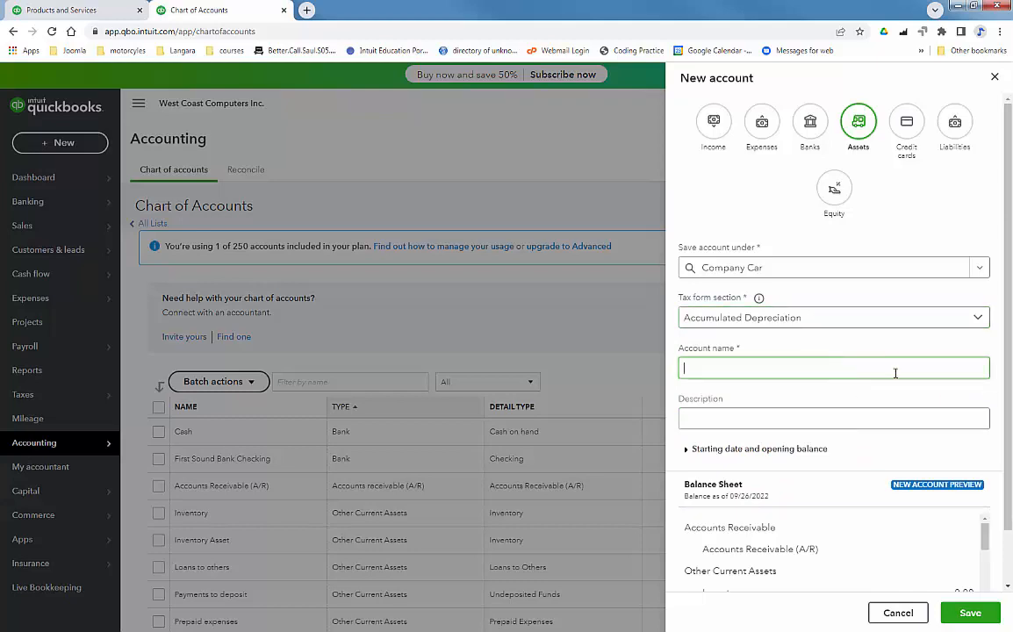
{"action": "type", "text": "C"}
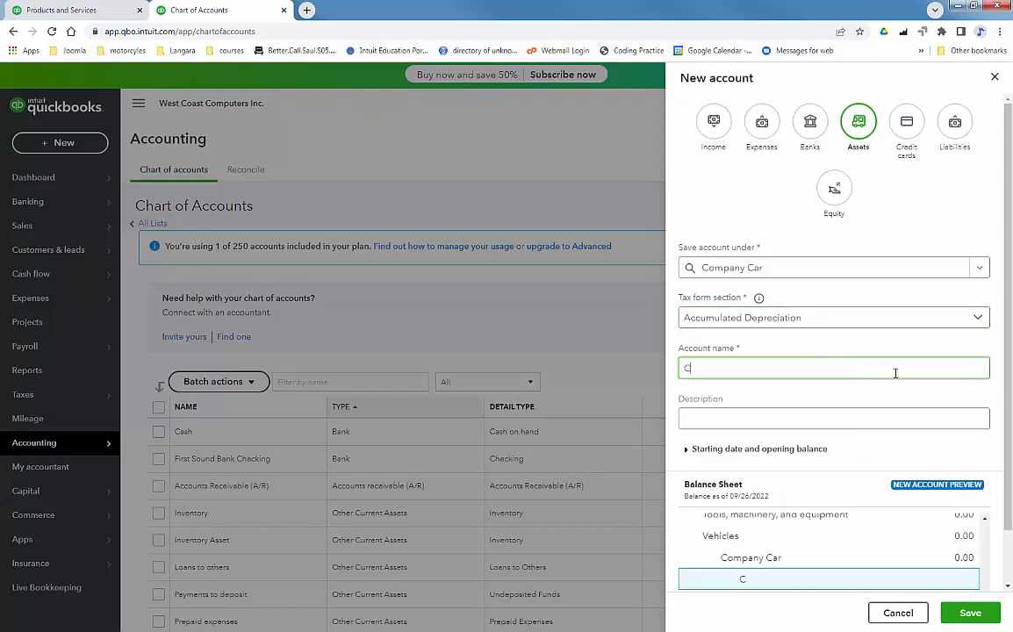
{"action": "type", "text": "ompany Car"}
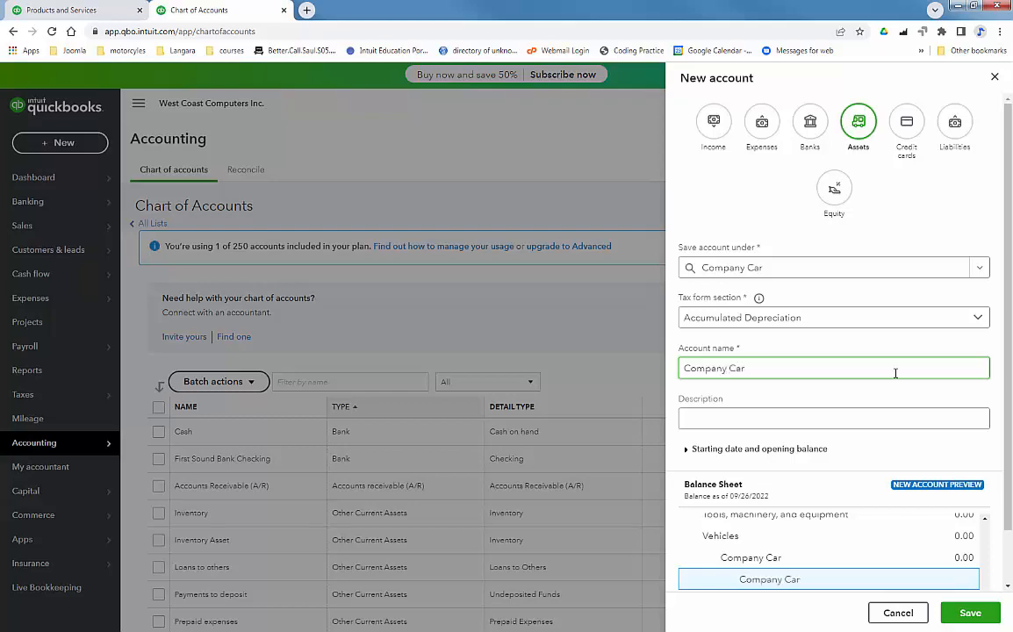
{"action": "type", "text": " Depr."}
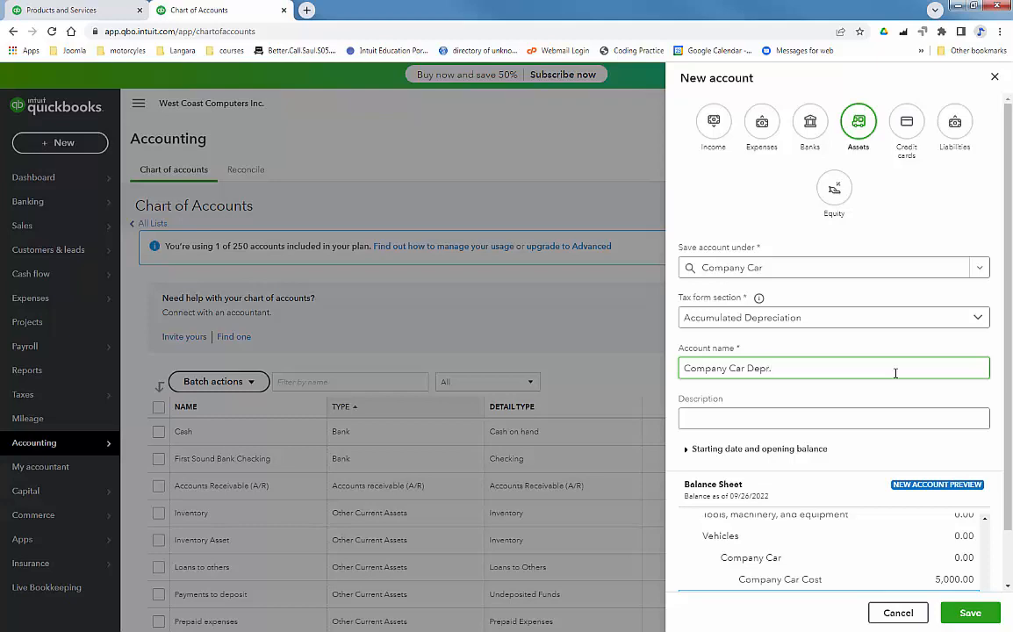
Step: Set its start date to 09/22/2022 and opening balance to -357, then save
{"action": "scroll", "coordinate": [1008, 518], "scroll_direction": "down", "scroll_amount": 2}
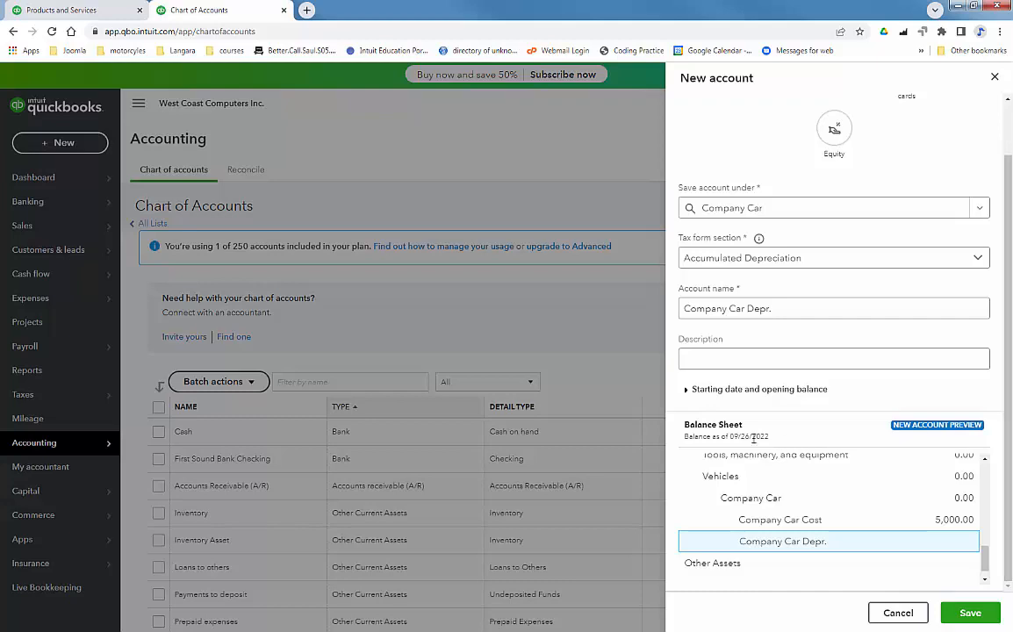
{"action": "left_click", "coordinate": [692, 394]}
{"action": "left_click", "coordinate": [841, 442]}
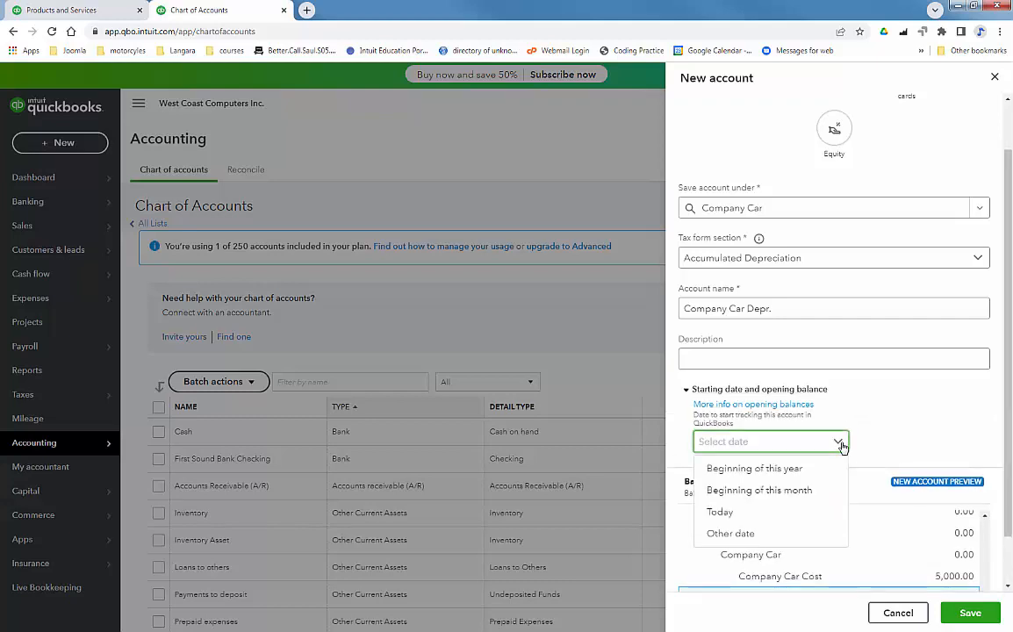
{"action": "left_click", "coordinate": [825, 534]}
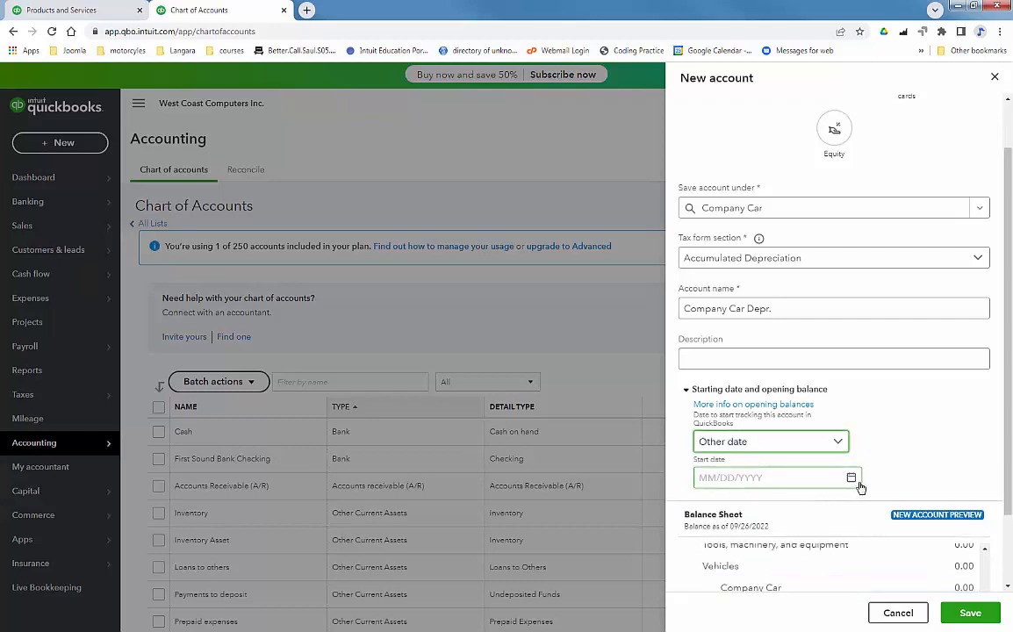
{"action": "left_click", "coordinate": [851, 479]}
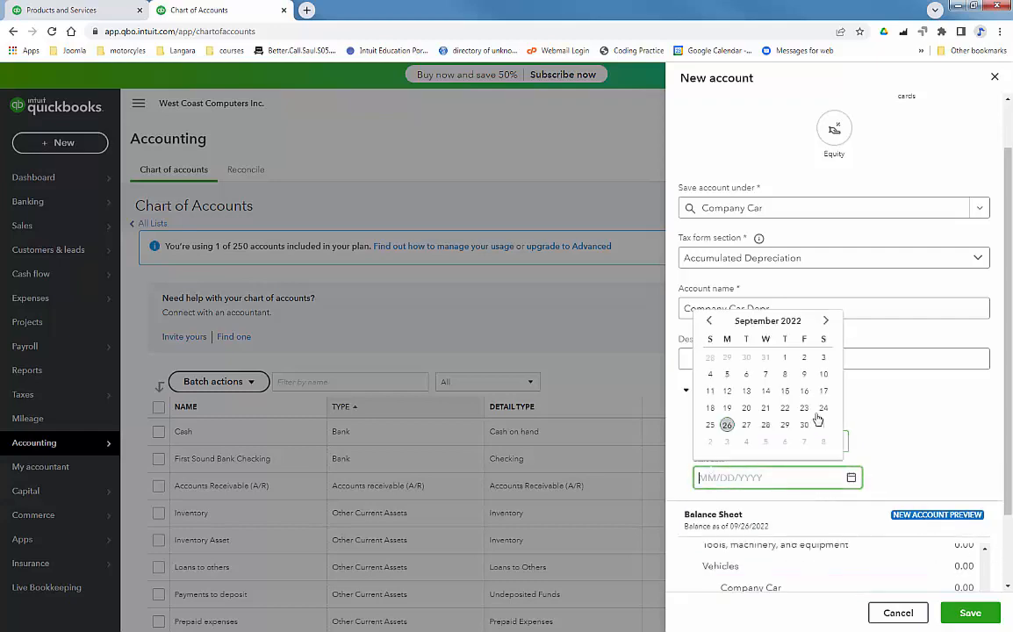
{"action": "left_click", "coordinate": [785, 408]}
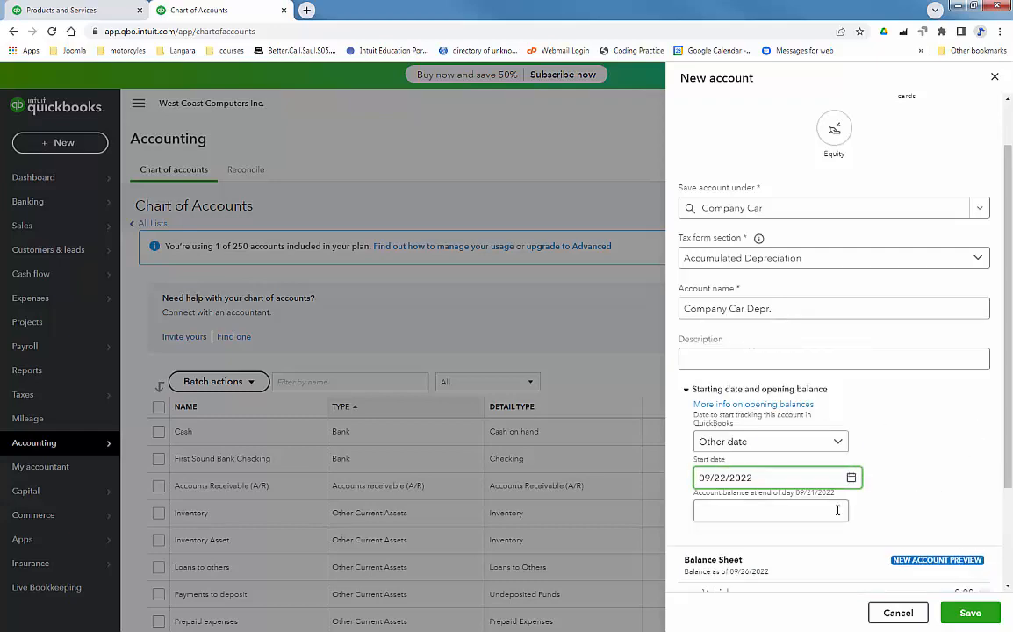
{"action": "left_click", "coordinate": [776, 510]}
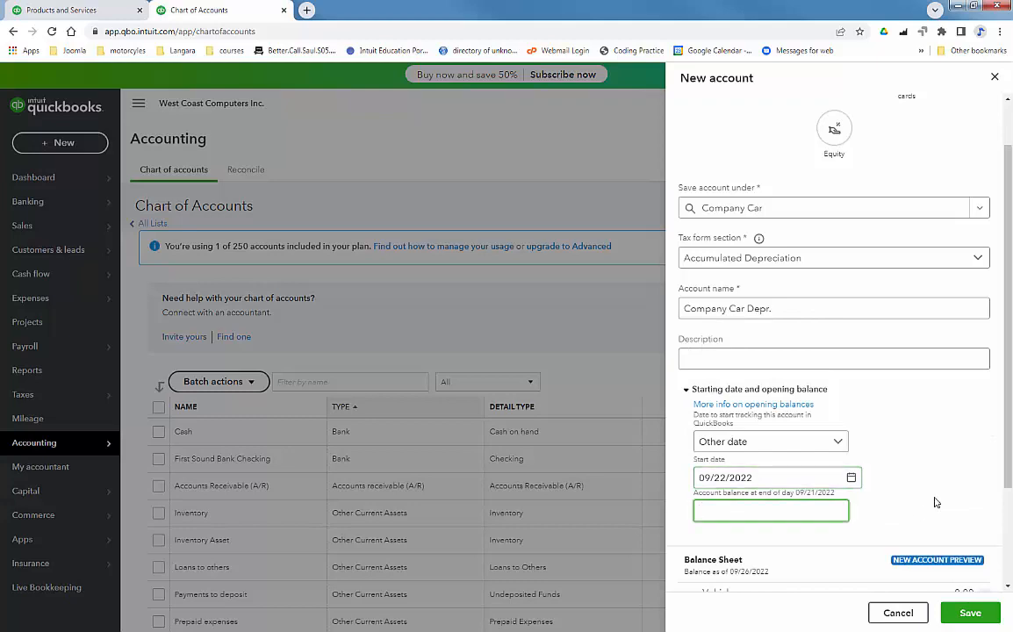
{"action": "type", "text": "-357"}
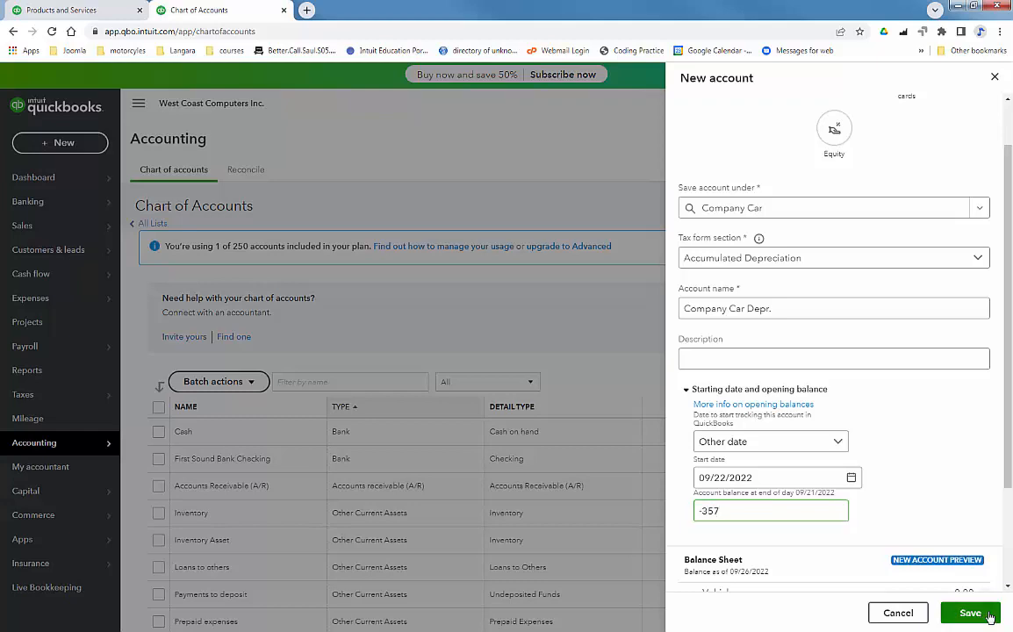
{"action": "left_click", "coordinate": [970, 613]}
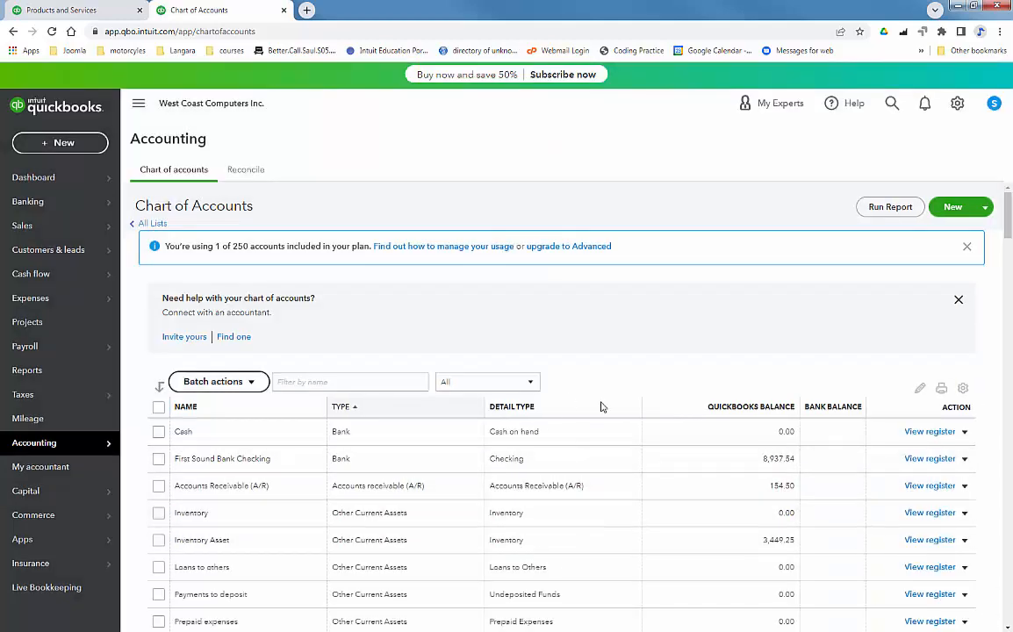
Step: Scroll down to the Vehicles group and open the Company Car Depr. register
{"action": "scroll", "coordinate": [712, 355], "scroll_direction": "down", "scroll_amount": 5}
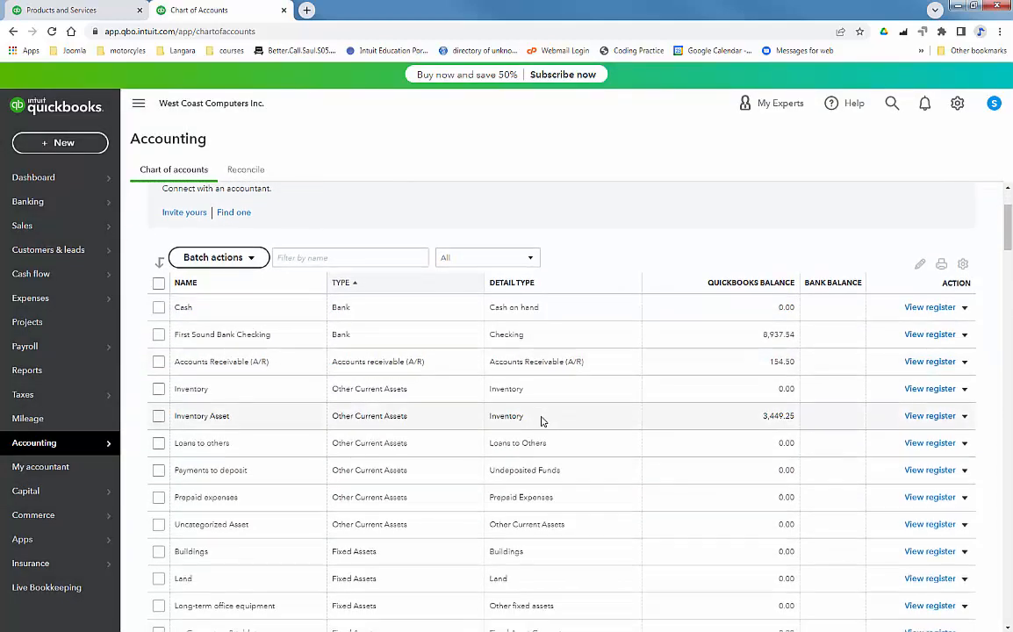
{"action": "scroll", "coordinate": [268, 395], "scroll_direction": "down", "scroll_amount": 3}
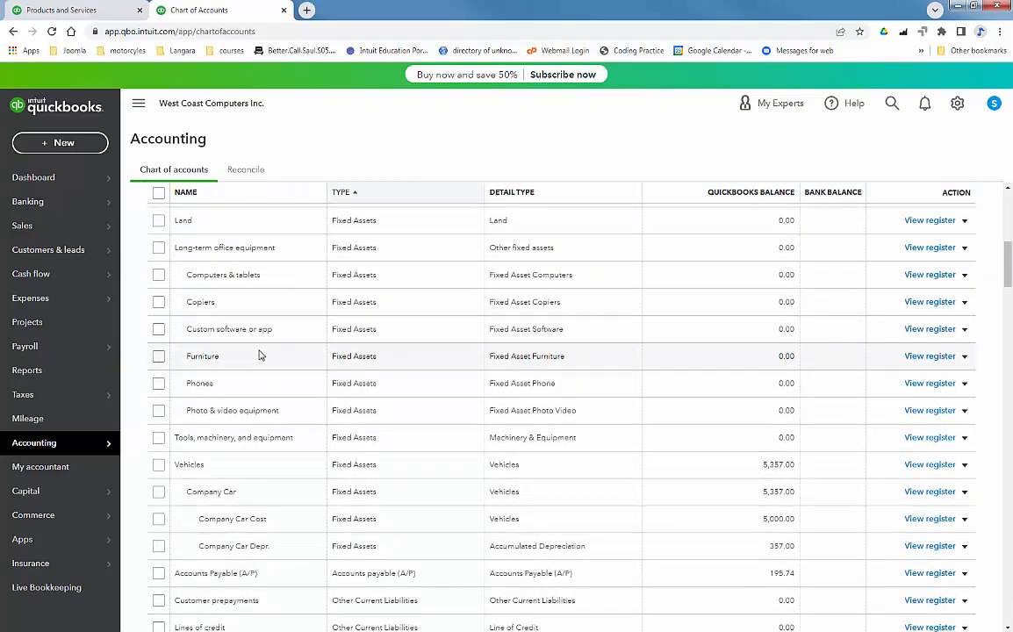
{"action": "scroll", "coordinate": [259, 355], "scroll_direction": "down", "scroll_amount": 2}
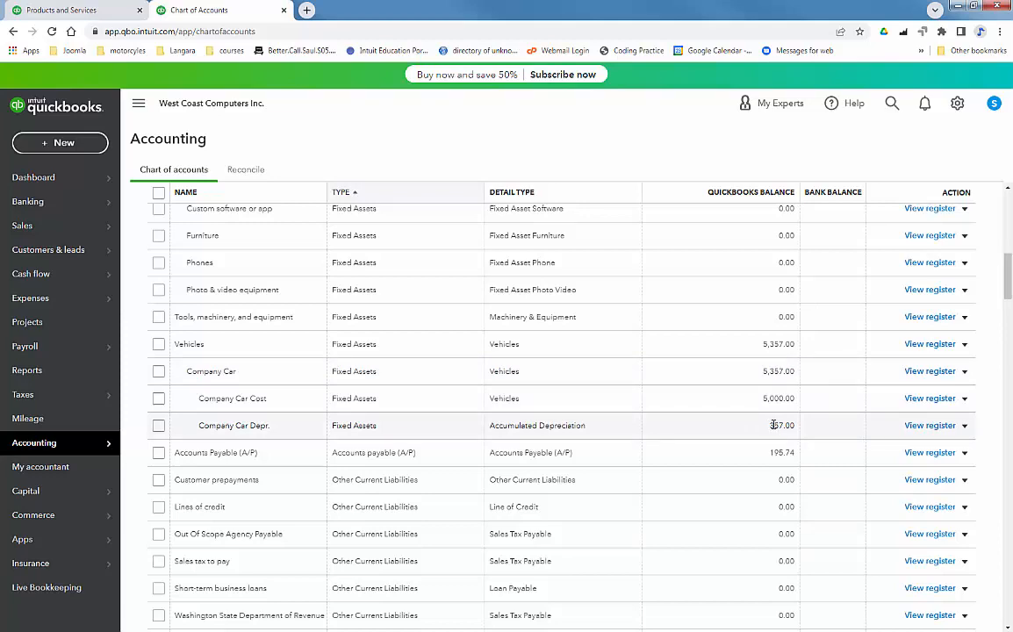
{"action": "left_click", "coordinate": [931, 425]}
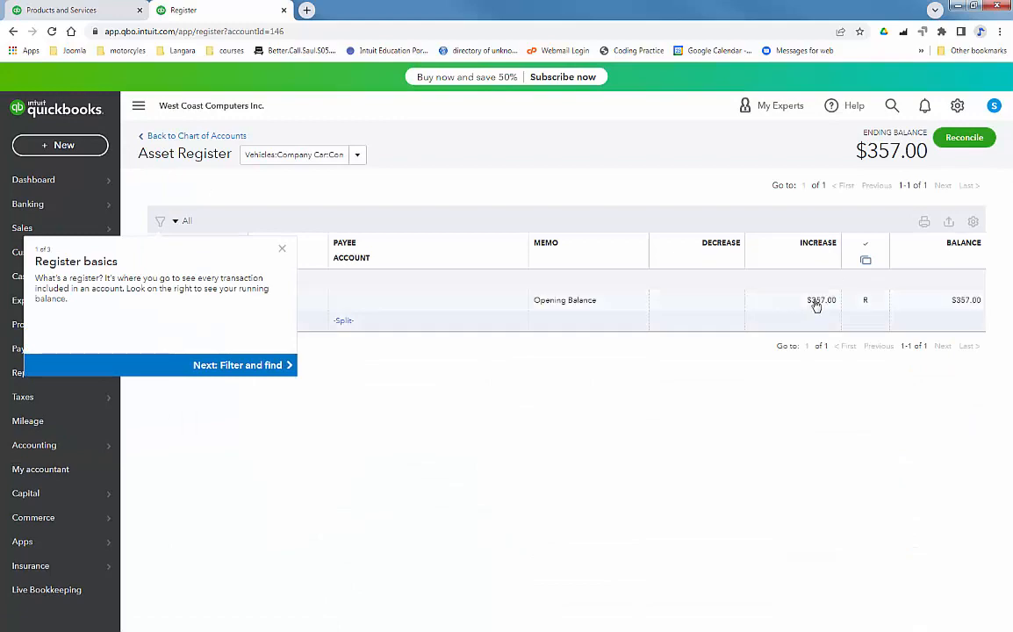
Step: Change the opening balance entry to -357 and confirm the reconciled-transaction warning
{"action": "left_click", "coordinate": [812, 301]}
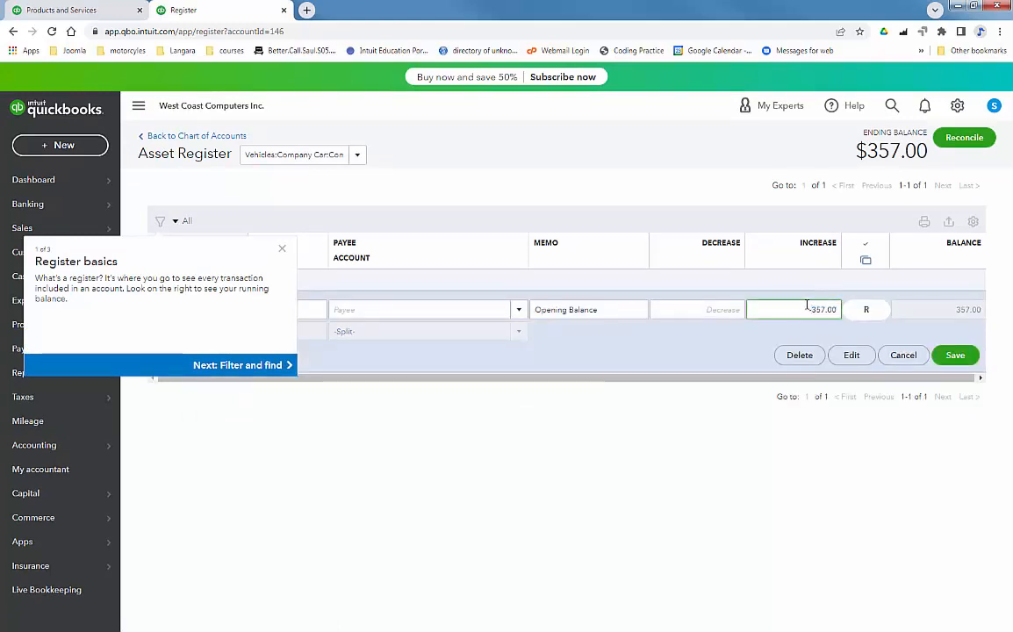
{"action": "left_click", "coordinate": [964, 356]}
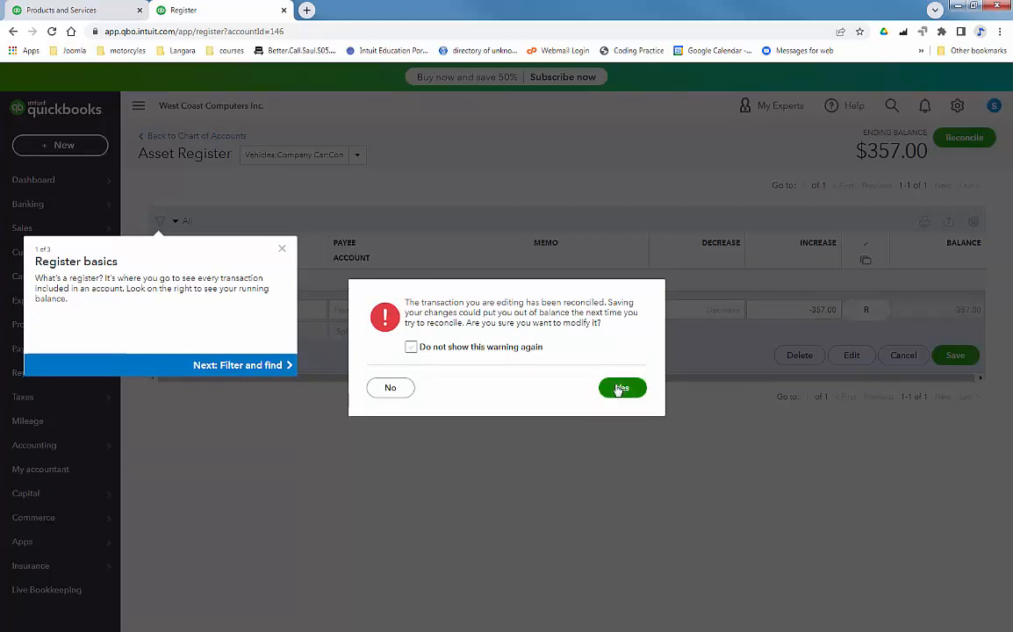
{"action": "left_click", "coordinate": [623, 388]}
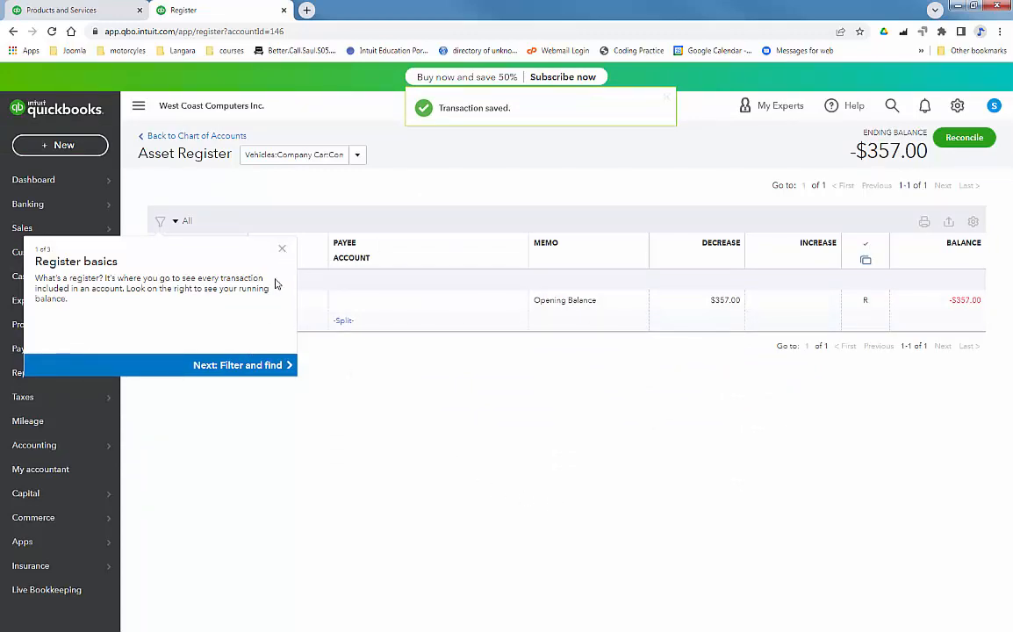
Step: Dismiss the register tour and go back to the Chart of Accounts
{"action": "left_click", "coordinate": [282, 249]}
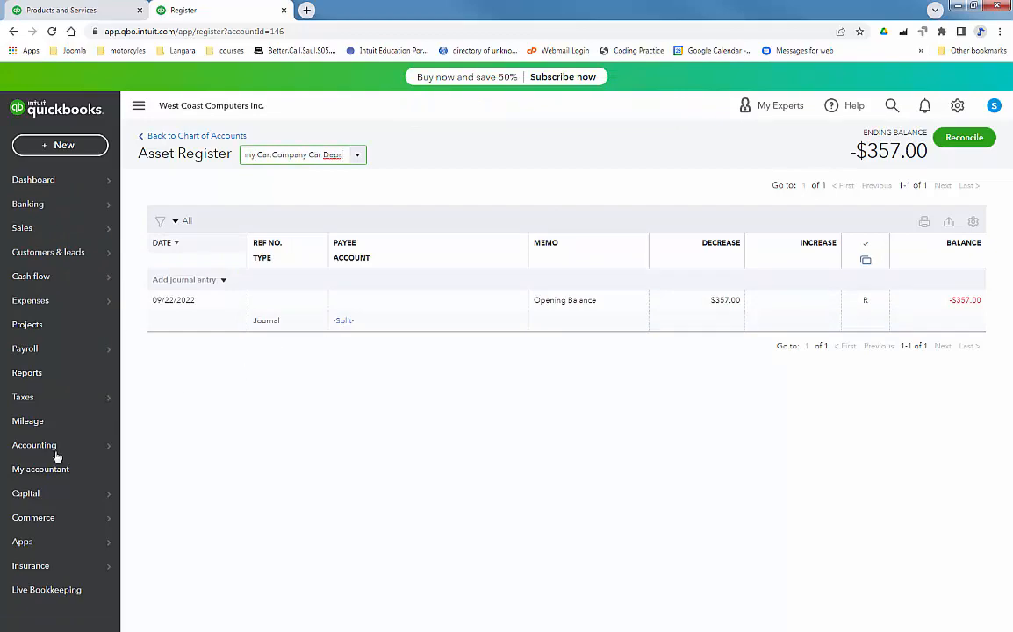
{"action": "mouse_move", "coordinate": [53, 445]}
{"action": "left_click", "coordinate": [242, 448]}
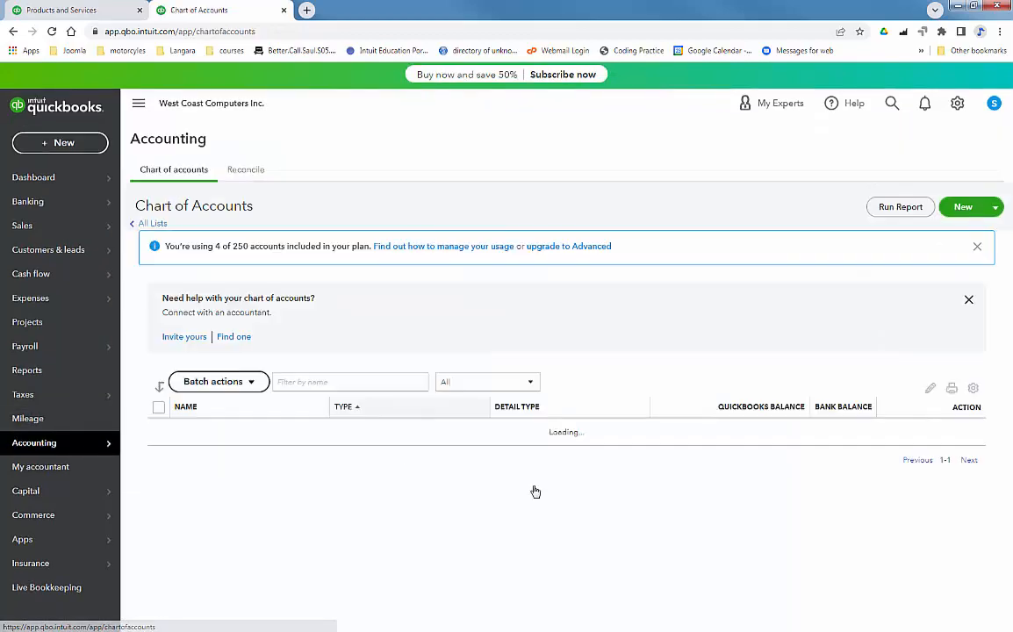
{"action": "scroll", "coordinate": [558, 526], "scroll_direction": "down", "scroll_amount": 8}
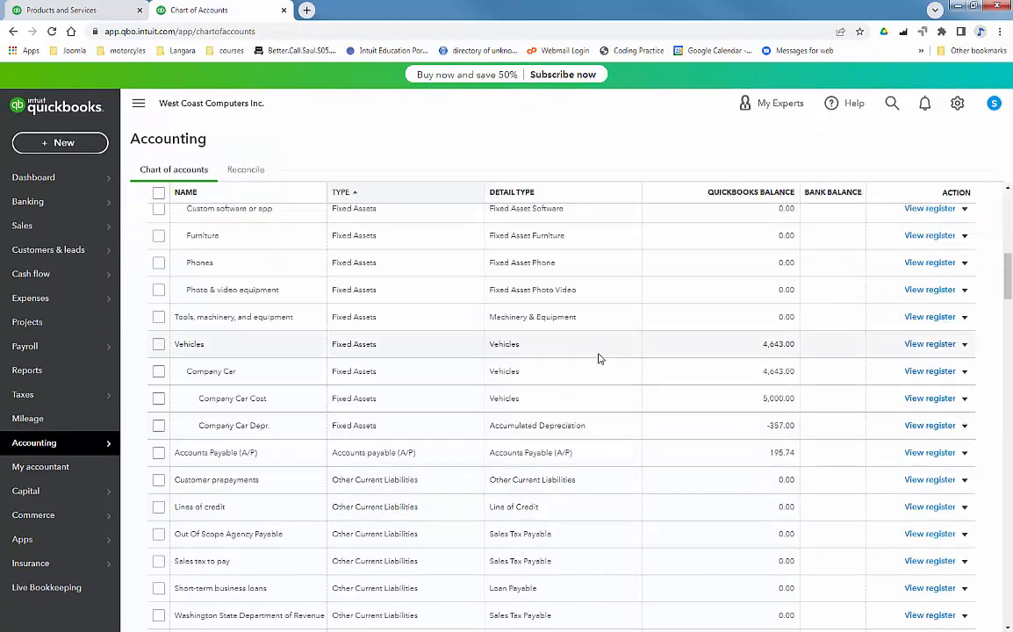